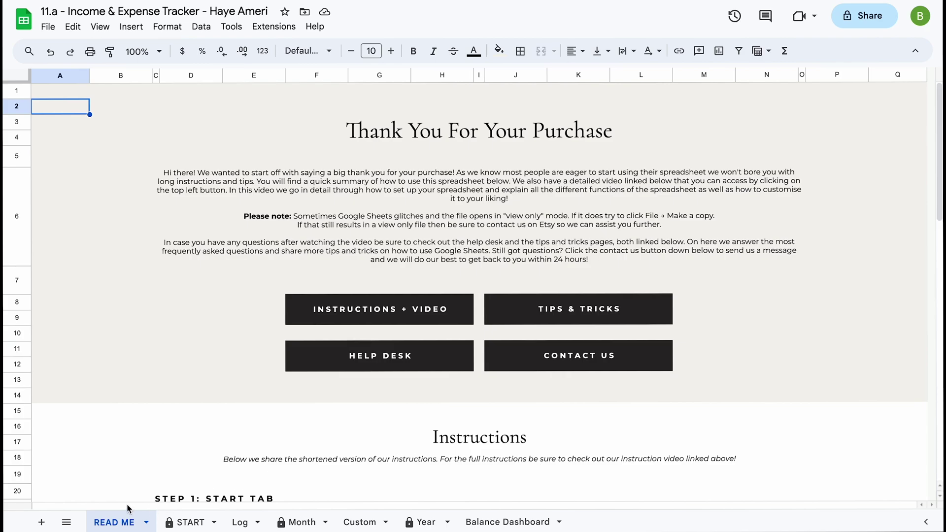
Review the READ ME sheet, covering its link buttons, instructions, and the spreadsheet information with the version and new template notes.
scroll(141, 486, "down", 1)
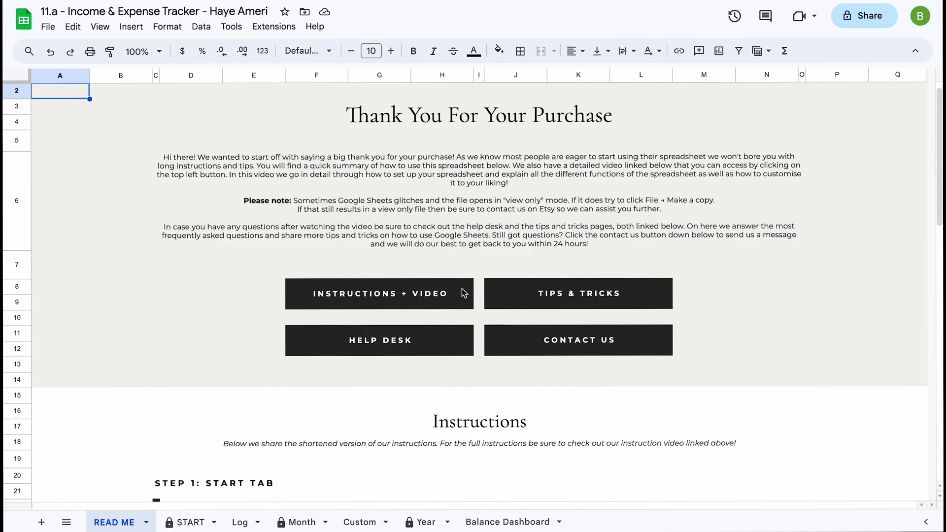
mouse_move(446, 293)
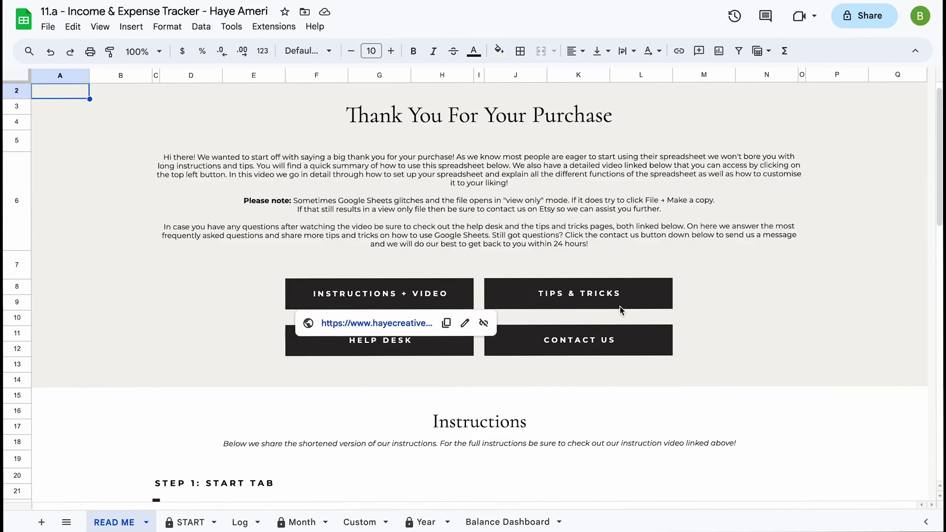
left_click(638, 304)
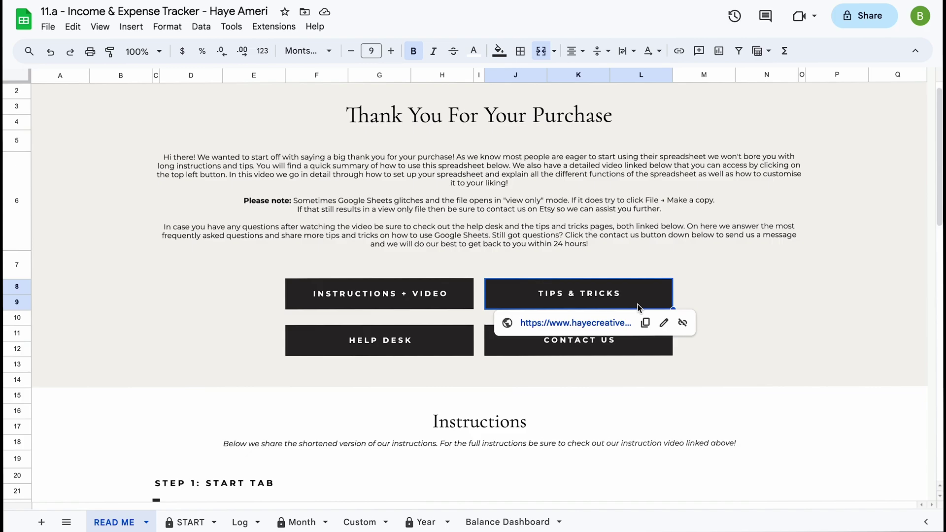
left_click(419, 349)
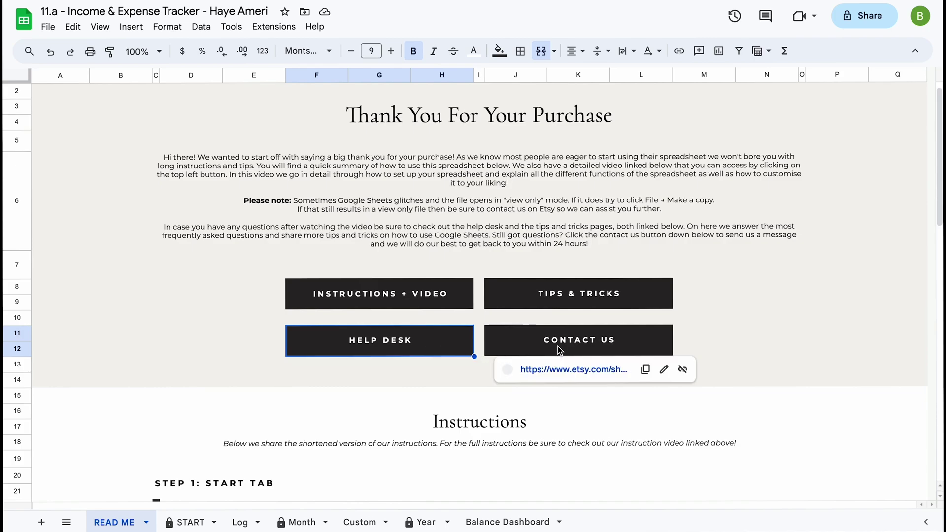
left_click(427, 421)
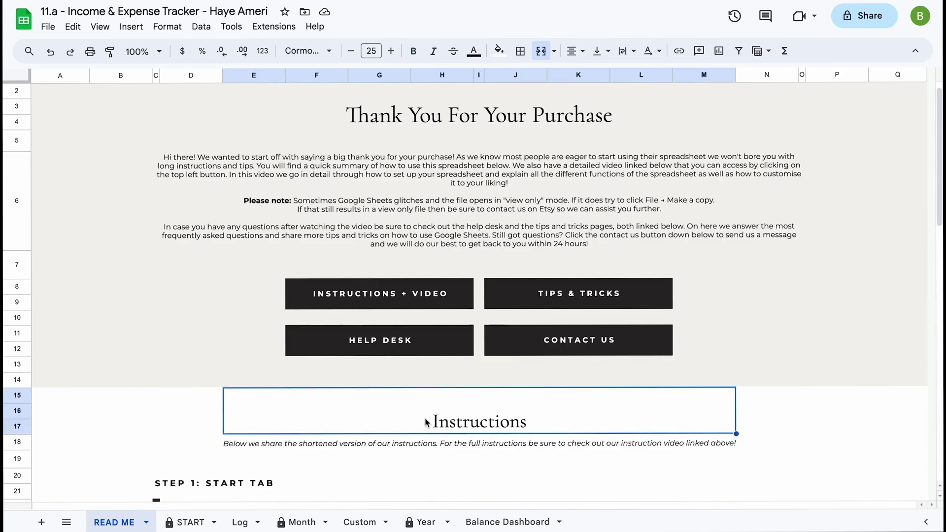
scroll(426, 422, "down", 10)
scroll(426, 422, "down", 2)
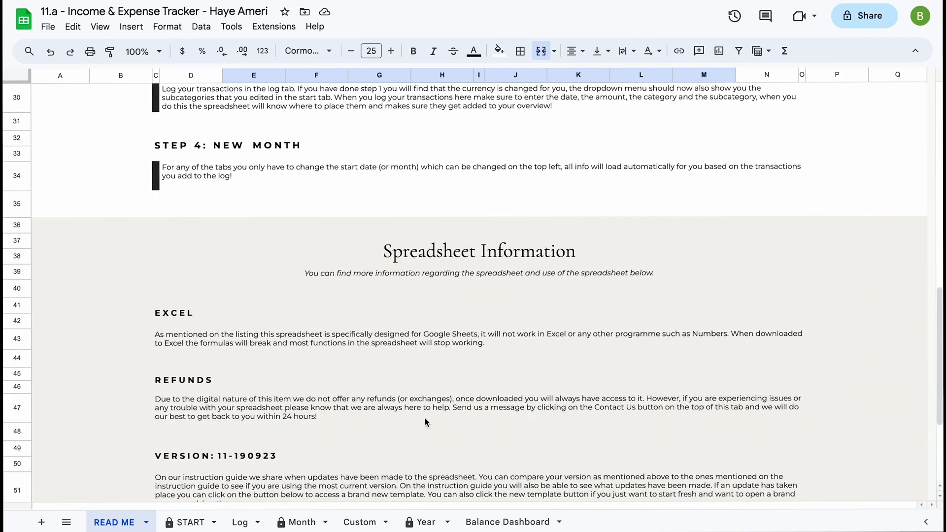
scroll(425, 418, "down", 4)
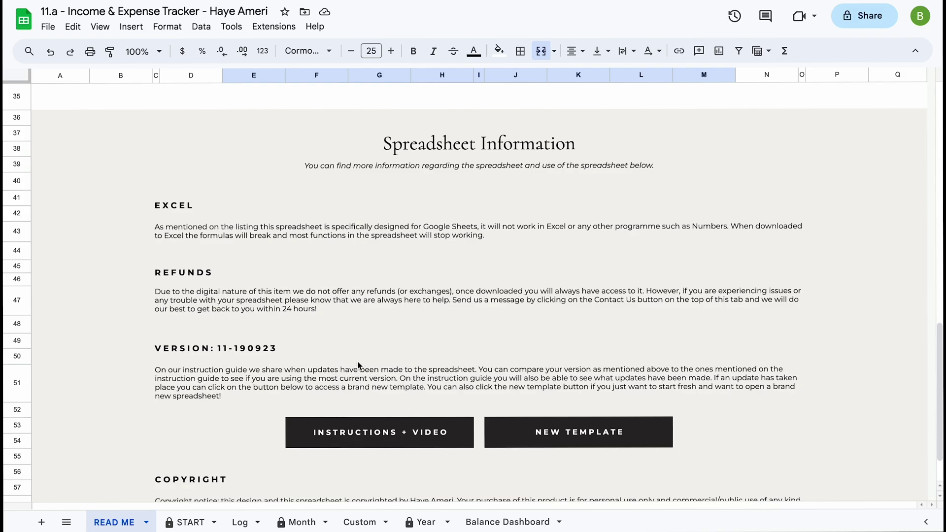
mouse_move(539, 436)
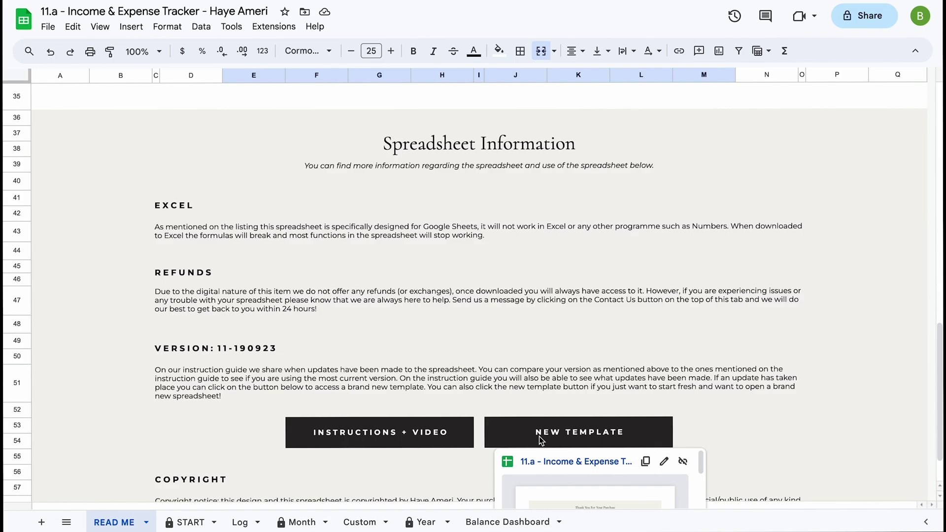
left_click(501, 387)
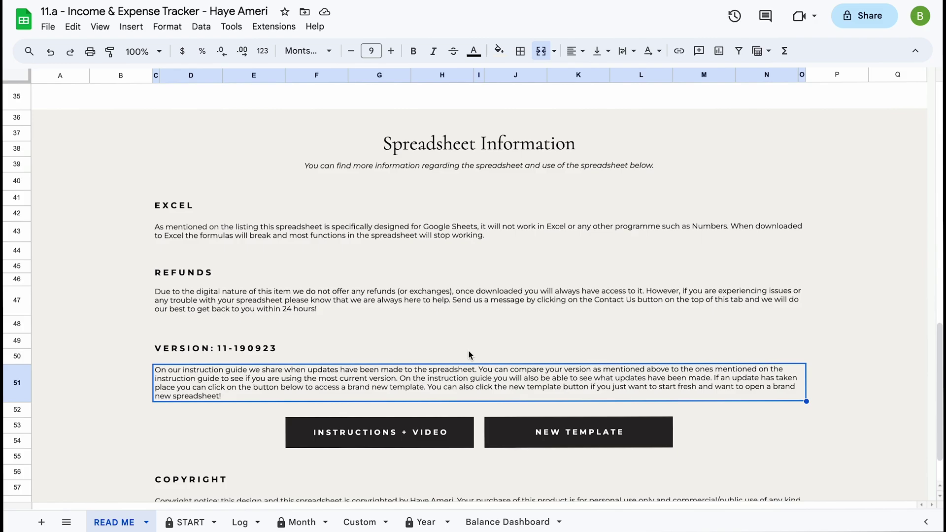
scroll(415, 312, "up", 15)
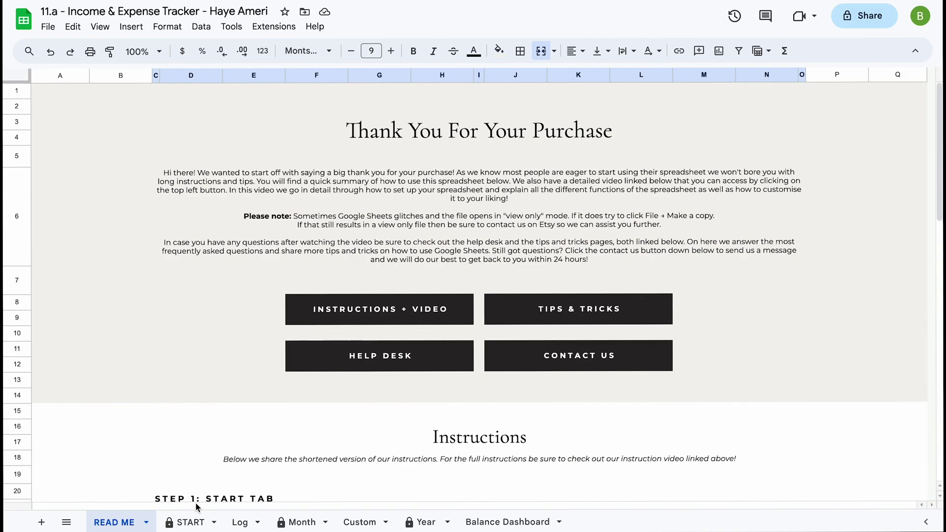
Set the currency to € on the START sheet and check the currency symbols on the Year dashboard.
left_click(191, 521)
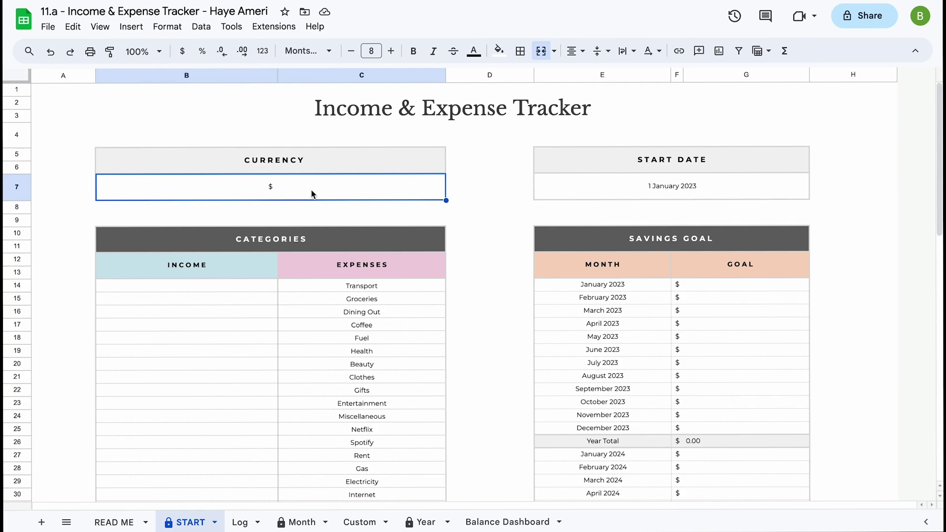
double_click(296, 193)
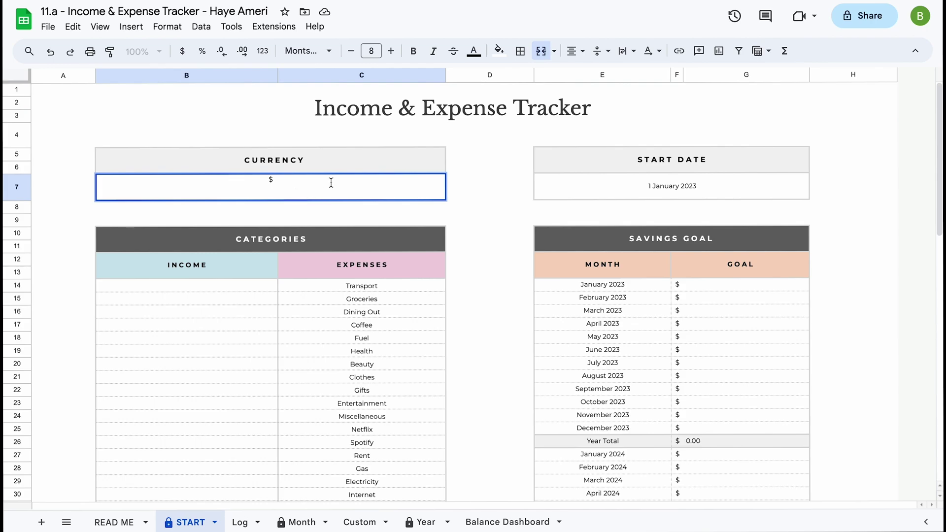
key("BackSpace")
type("€")
key("Return")
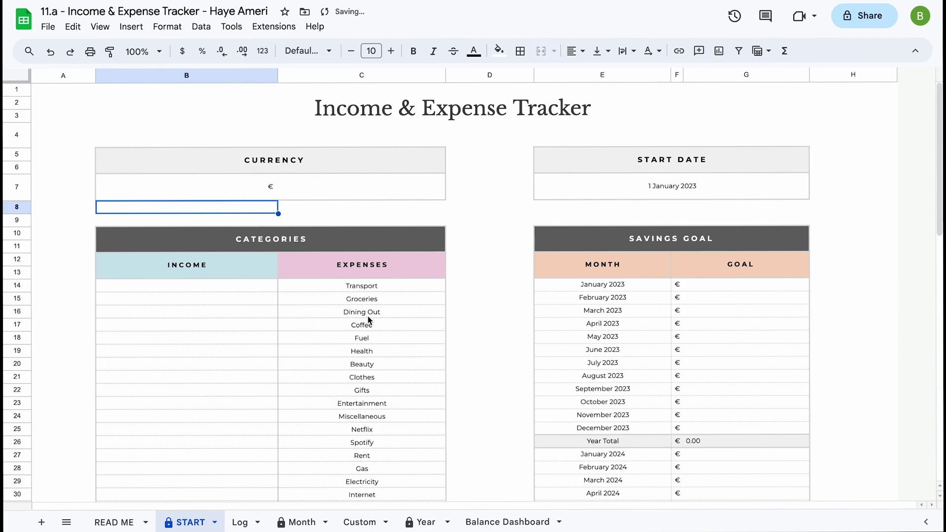
left_click(426, 522)
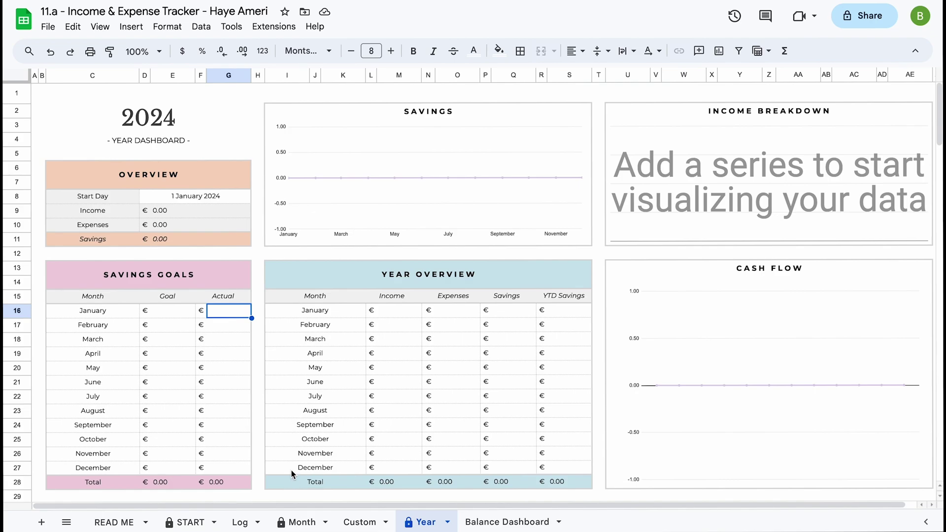
Set the currency on the START sheet to $.
left_click(196, 522)
left_click(334, 186)
key("Delete")
type("$")
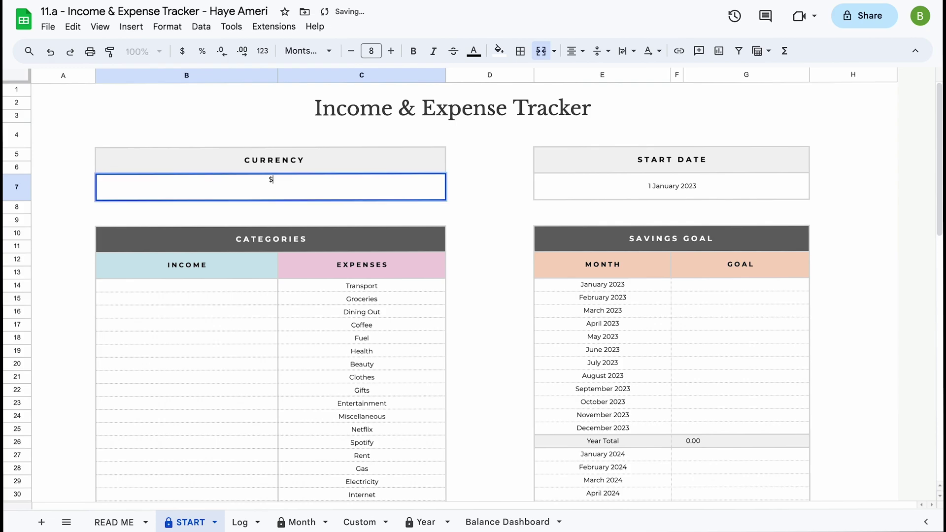
key("Return")
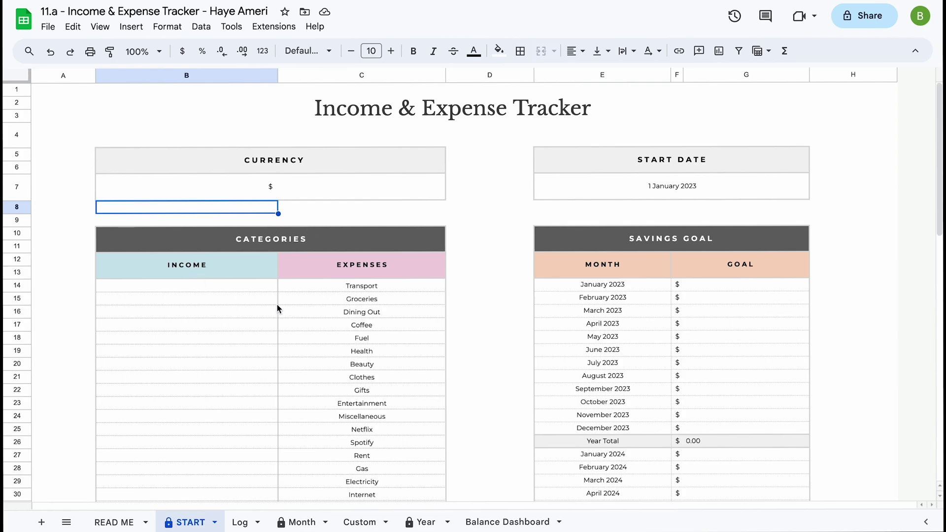
Fill in the income categories from the first row down with Paycheck #1, Paycheck #2, Gifts and Bonus.
scroll(277, 304, "down", 1)
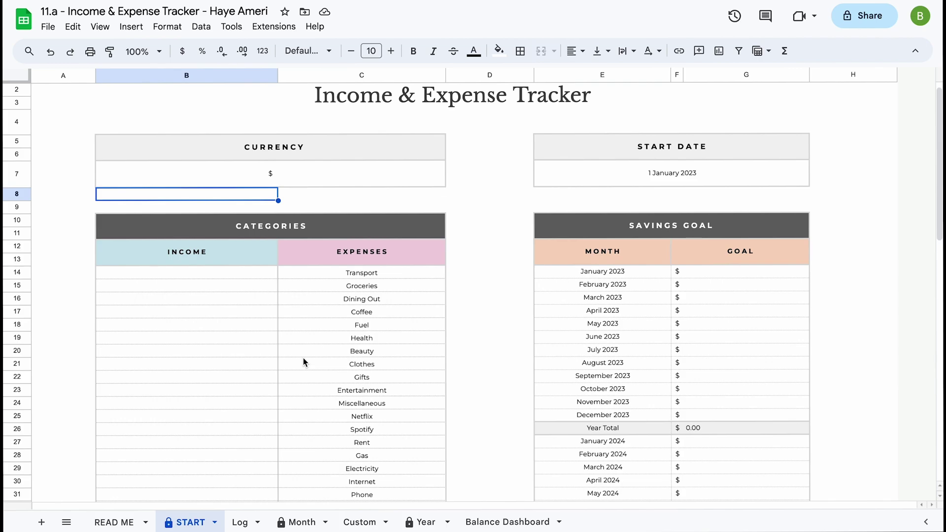
scroll(303, 361, "up", 1)
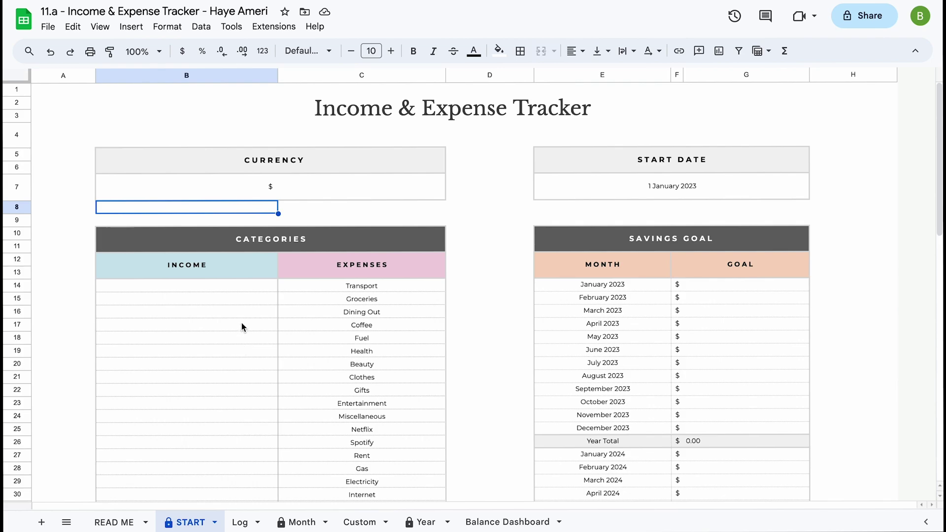
left_click(237, 288)
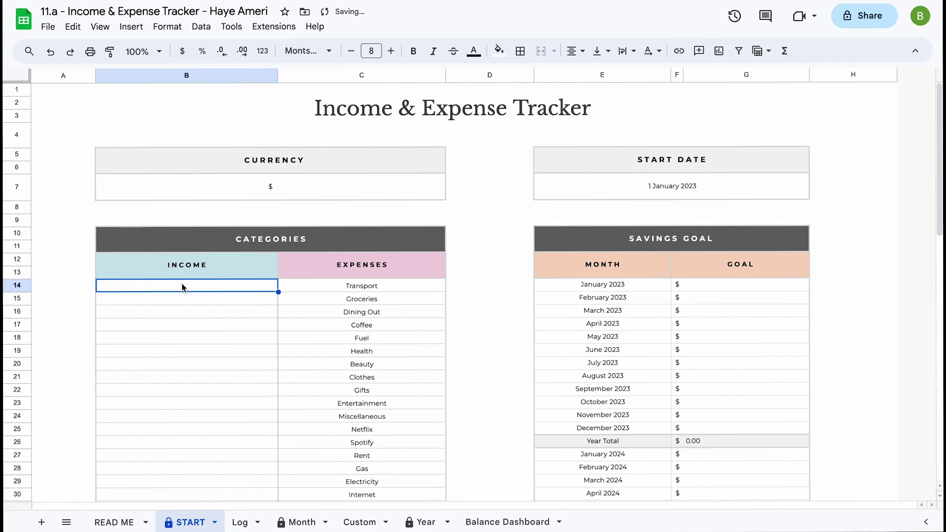
type("Paycheck #1")
key("Return")
type("Paycheck #2")
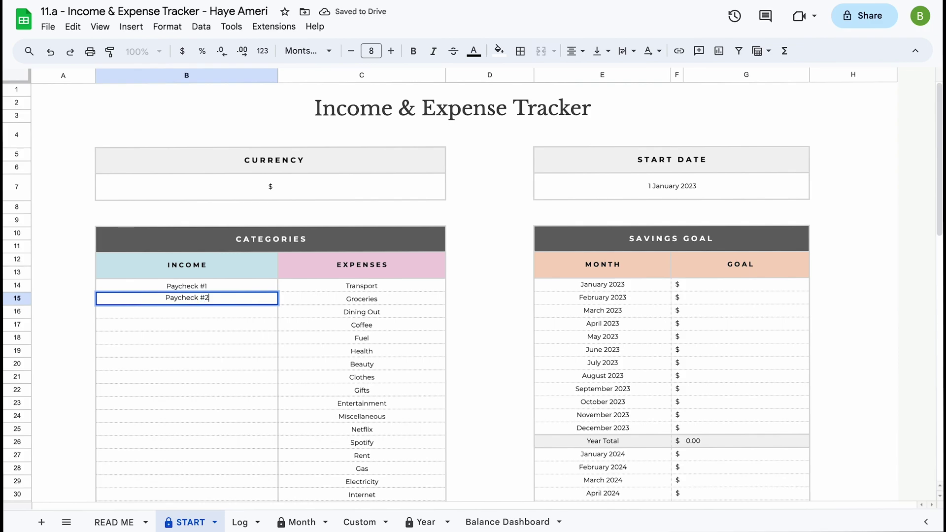
key("Return")
type("Gu")
key("BackSpace")
type("ifts")
key("Return")
type("Bonus")
key("Return")
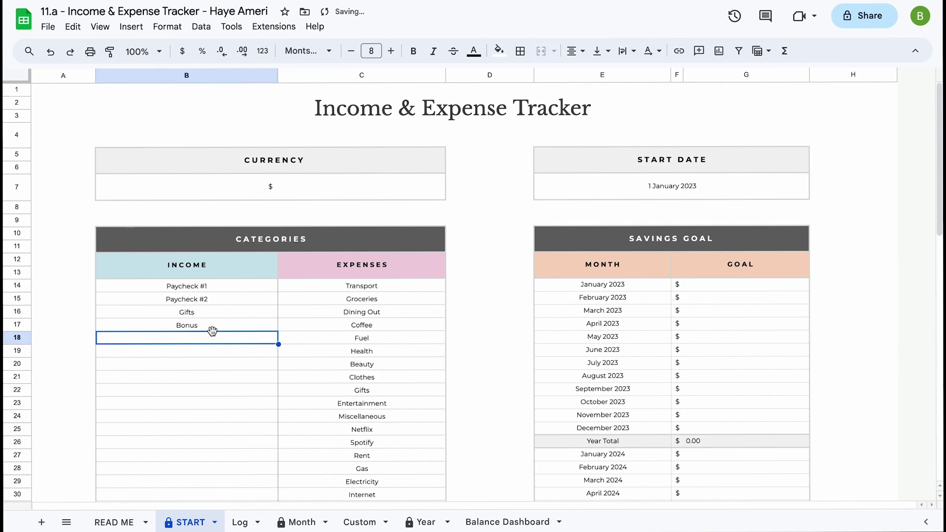
Add Example as an income category directly below Bonus.
key("Down")
key("Down")
left_click(194, 339)
type("Example")
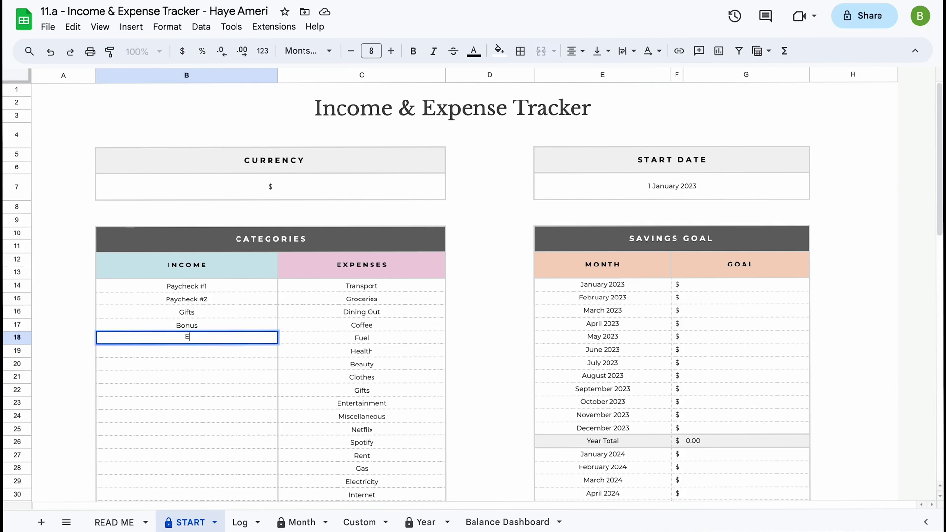
key("Return")
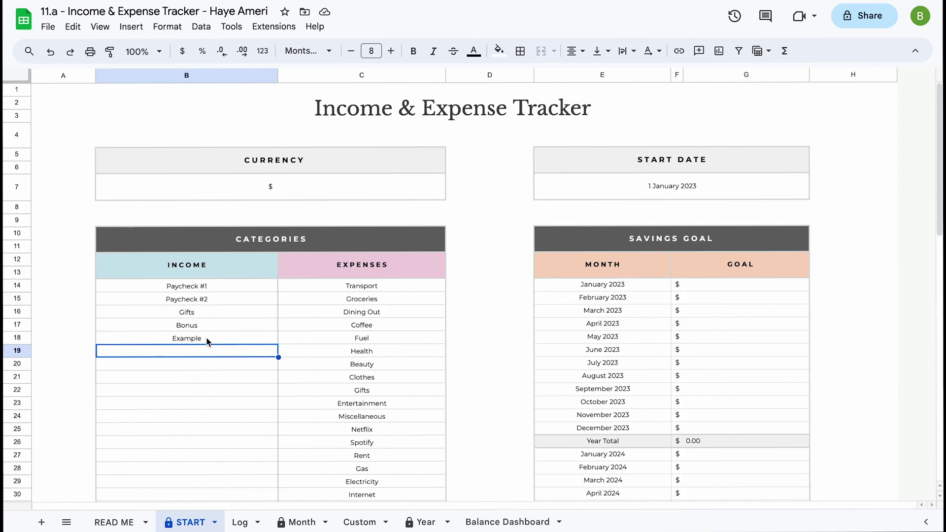
Set the tracker's start date to 1 January 2024 using the date picker.
scroll(207, 341, "down", 1)
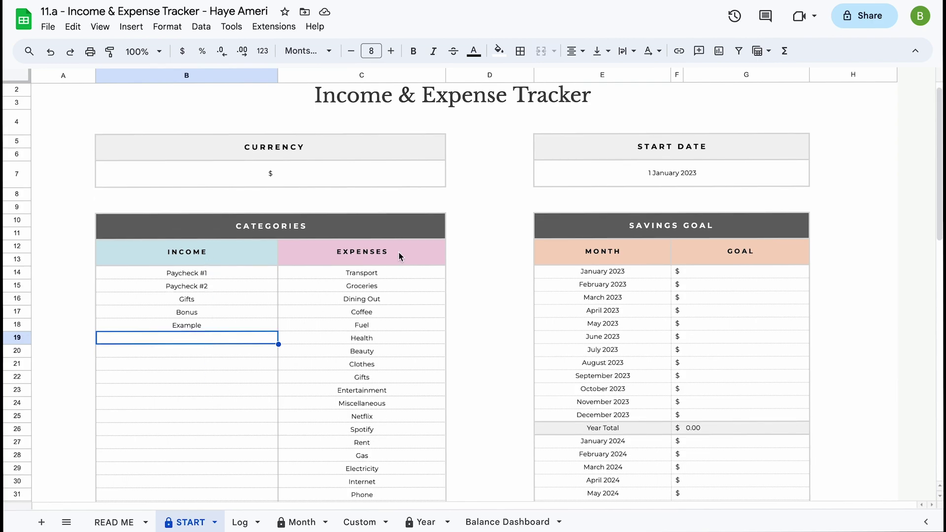
scroll(398, 334, "up", 1)
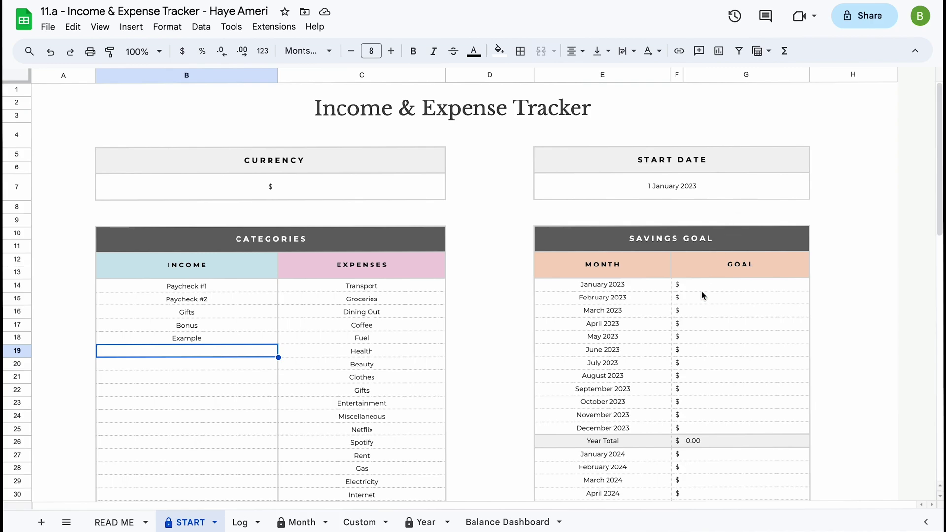
left_click(713, 223)
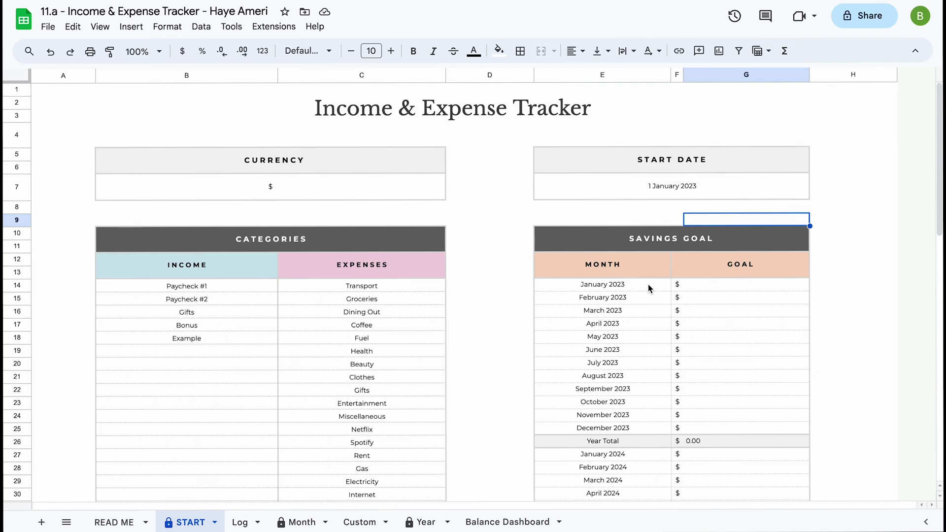
left_click(710, 285)
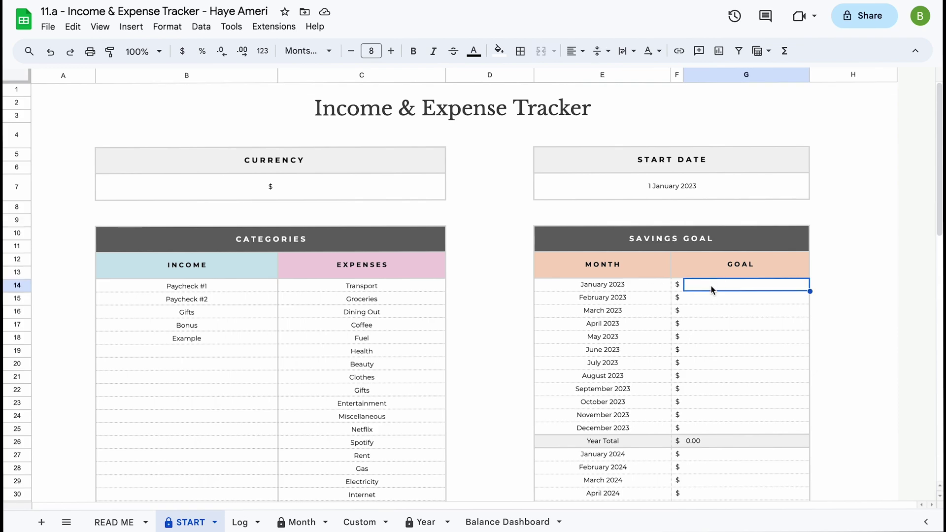
left_click(680, 222)
left_click(700, 190)
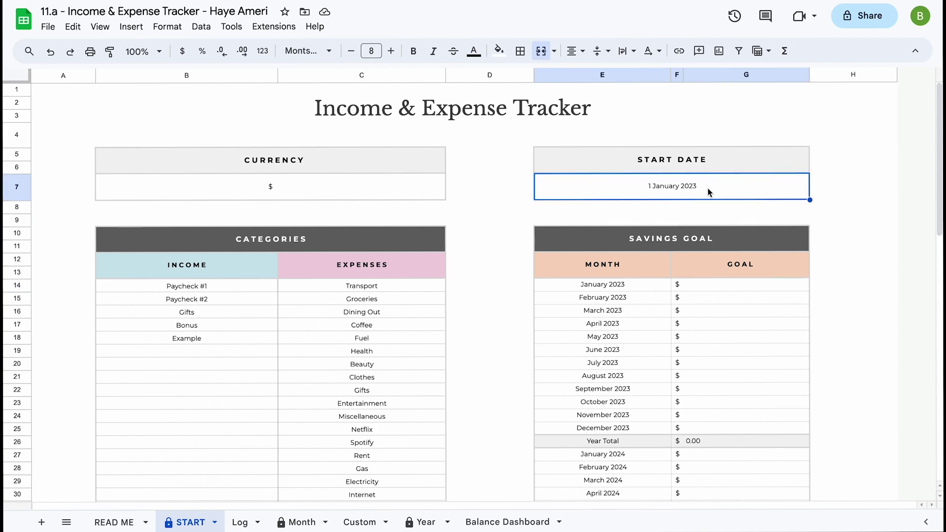
double_click(711, 194)
left_click(718, 213)
left_click(718, 214)
left_click(717, 214)
left_click(718, 213)
left_click(717, 213)
left_click(718, 214)
left_click(718, 214)
left_click(717, 214)
left_click(717, 214)
left_click(643, 244)
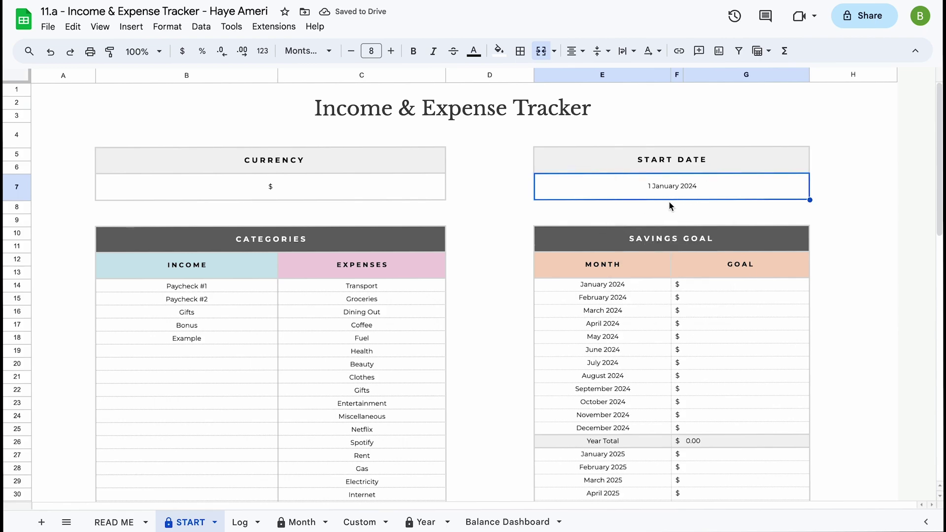
Enter savings goals of 1500 for January 2024 and 2500 for February 2024.
scroll(643, 318, "down", 15)
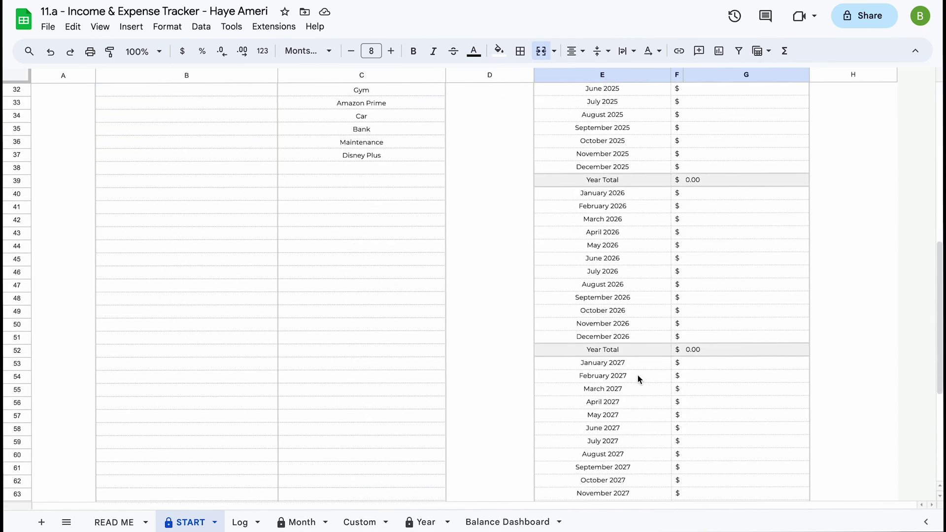
scroll(639, 436, "up", 15)
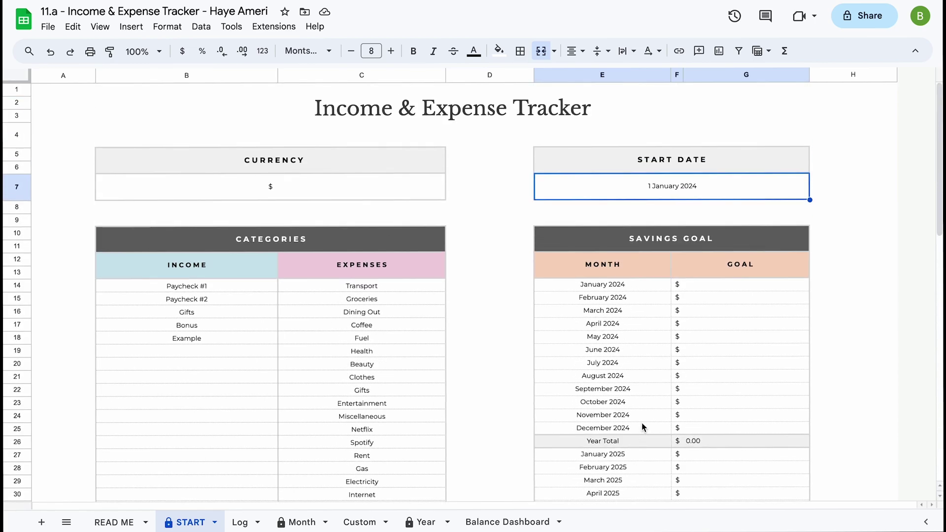
left_click(724, 287)
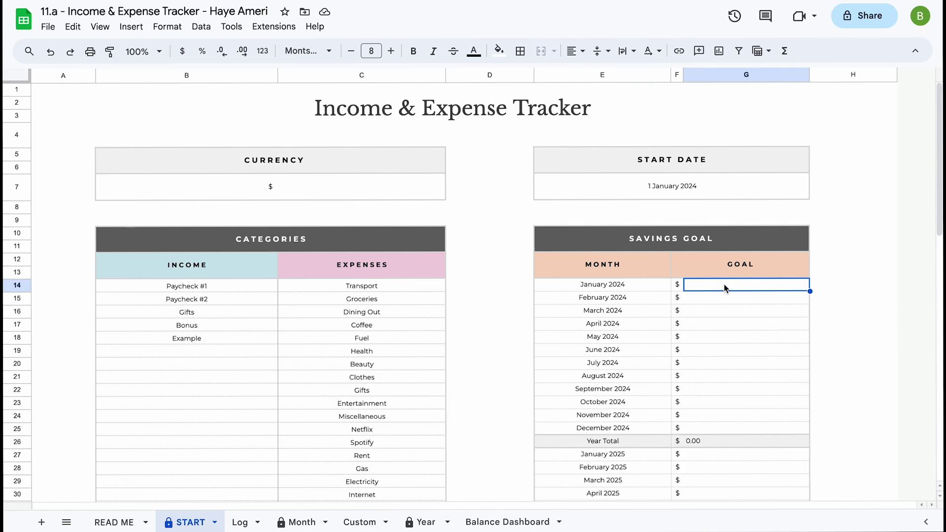
type("1500")
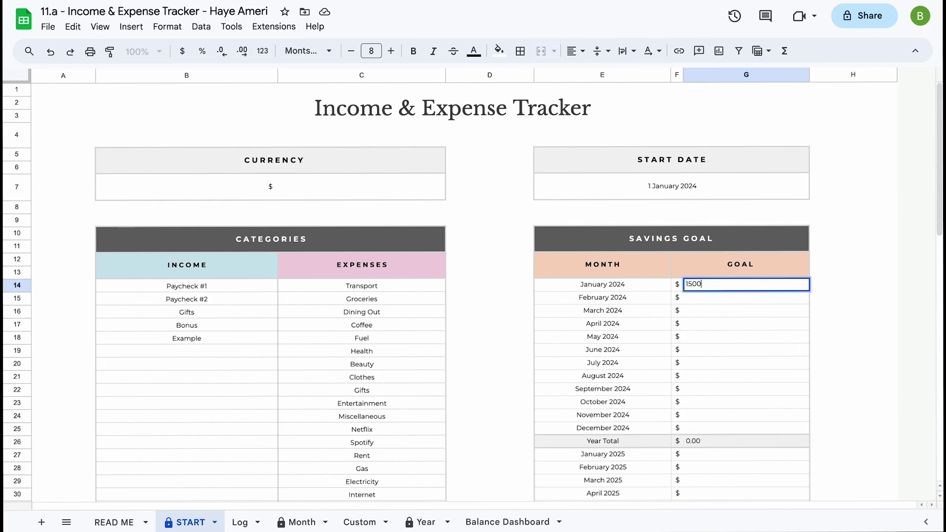
key("Return")
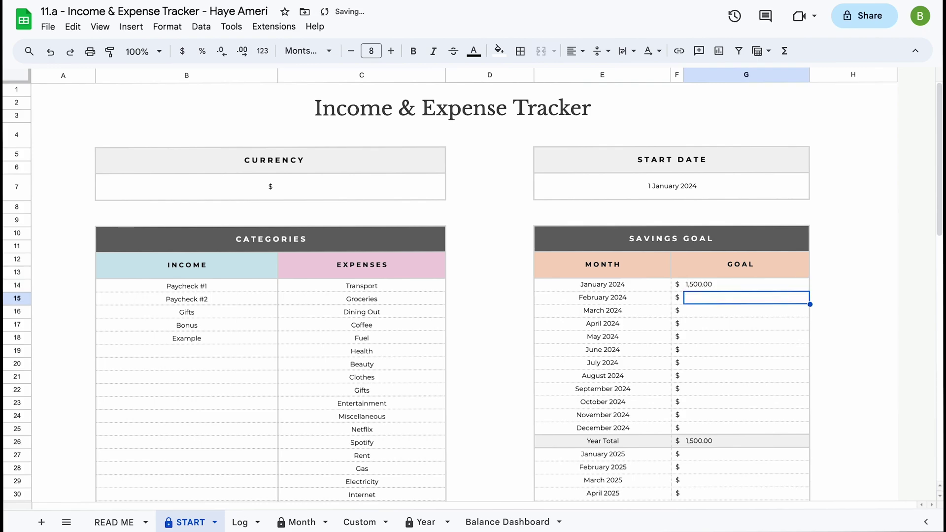
type("2500")
key("Return")
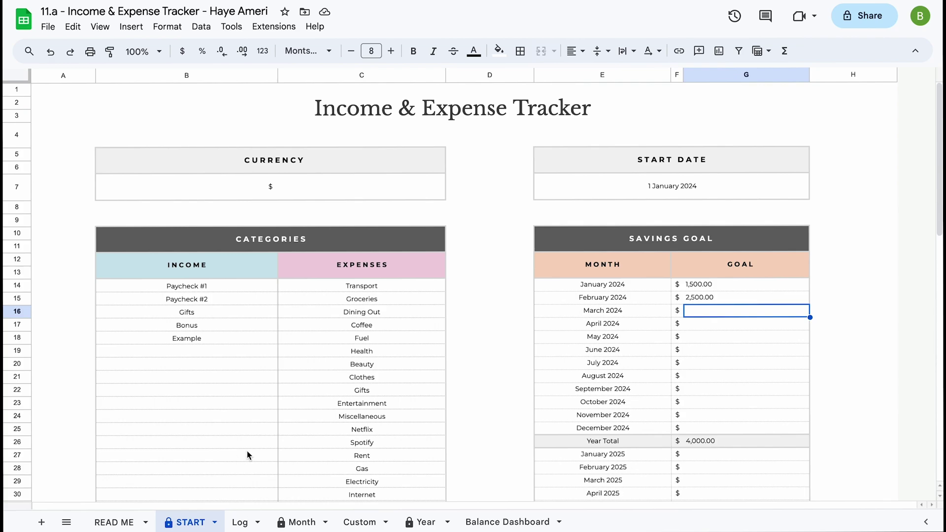
On the Balance Dashboard sheet, list Checking, Checking #2 and Credit Card as accounts from the first row of the Balance table down.
left_click(499, 522)
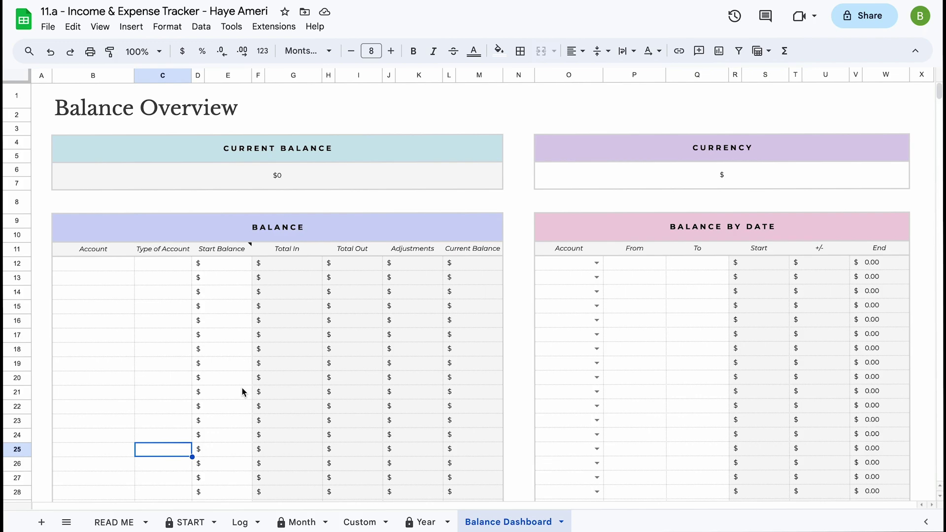
left_click(96, 263)
key("Return")
type("Checking")
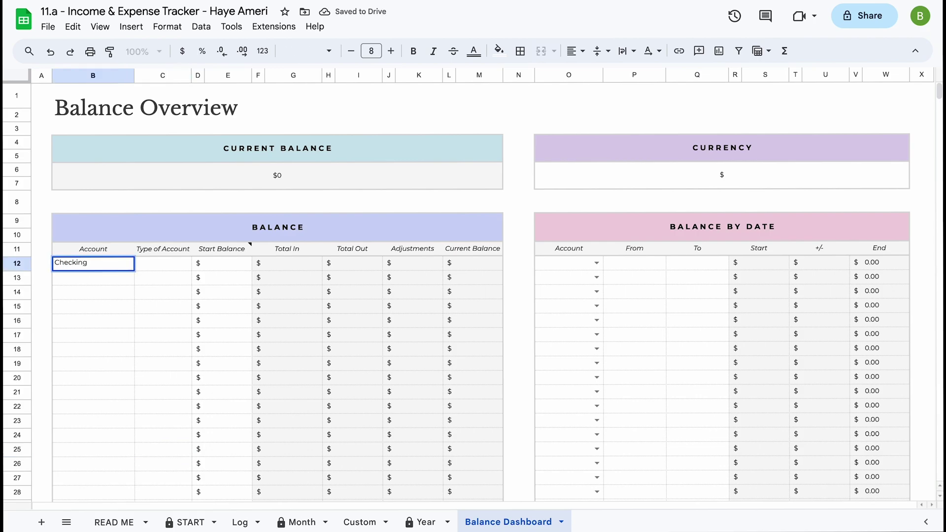
key("Return")
type("Checking #2")
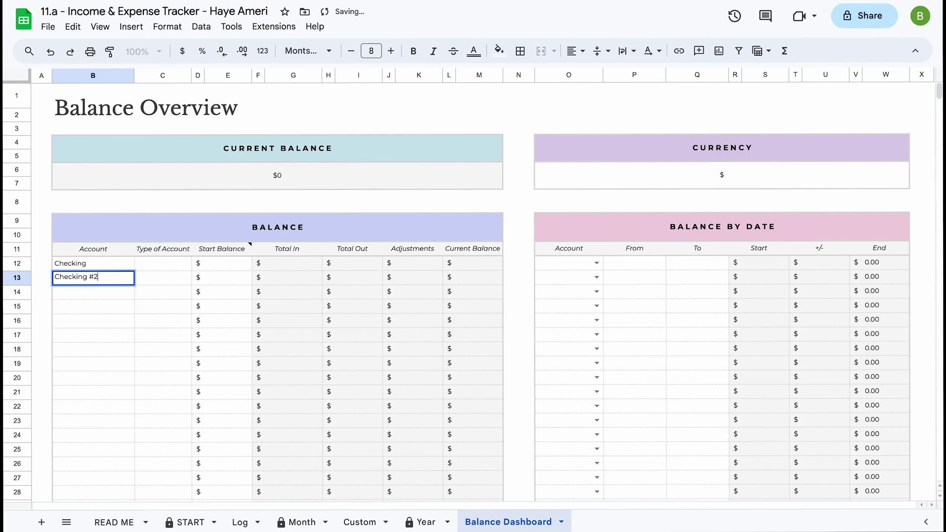
key("Return")
type("Credit Card")
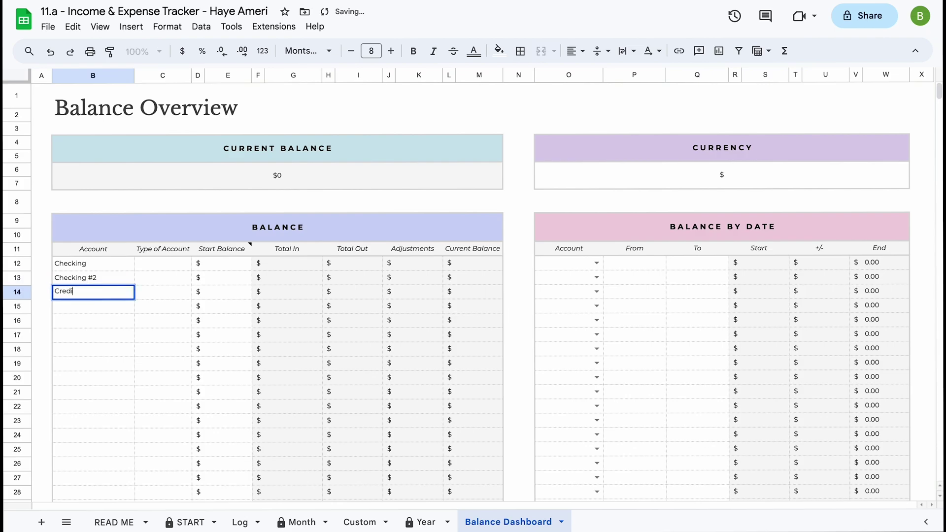
key("Return")
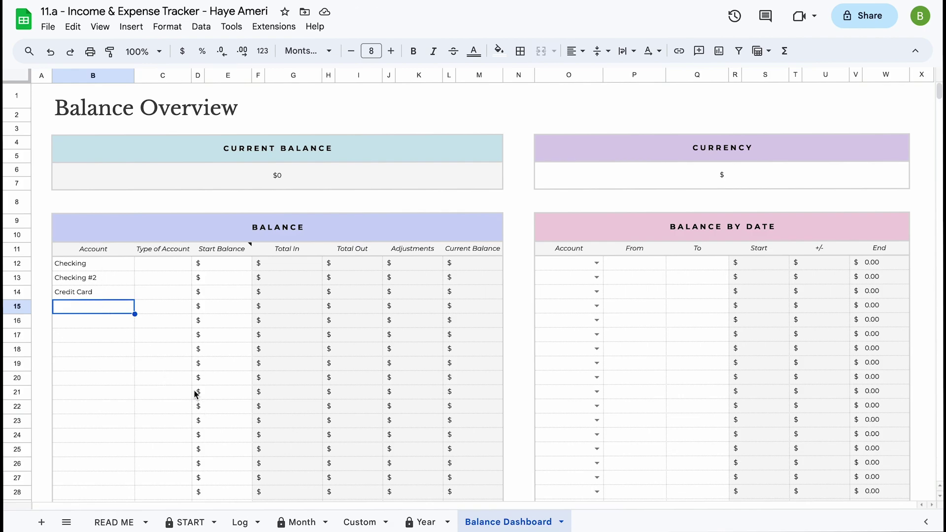
Enter start balances of 1500 for Checking, 500 for Checking #2 and -500 for Credit Card.
left_click_drag(175, 265, 174, 306)
left_click(228, 265)
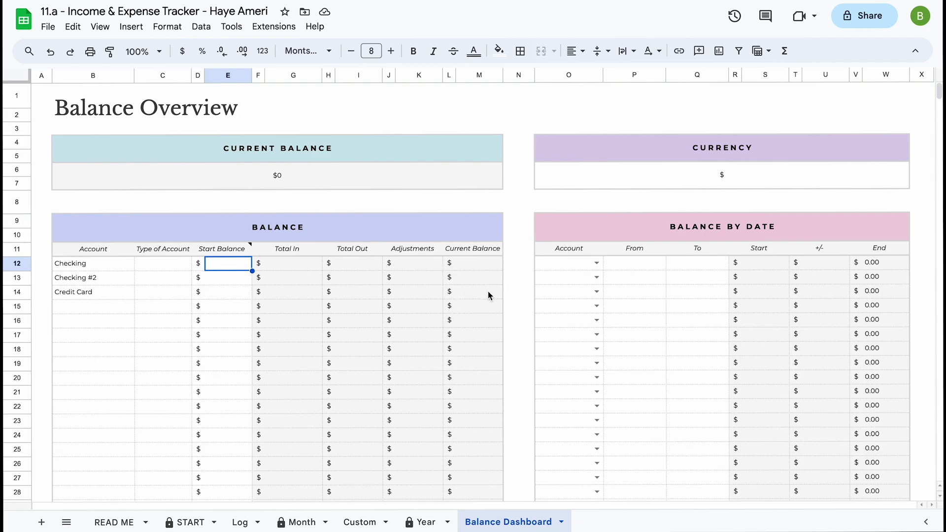
type("1500")
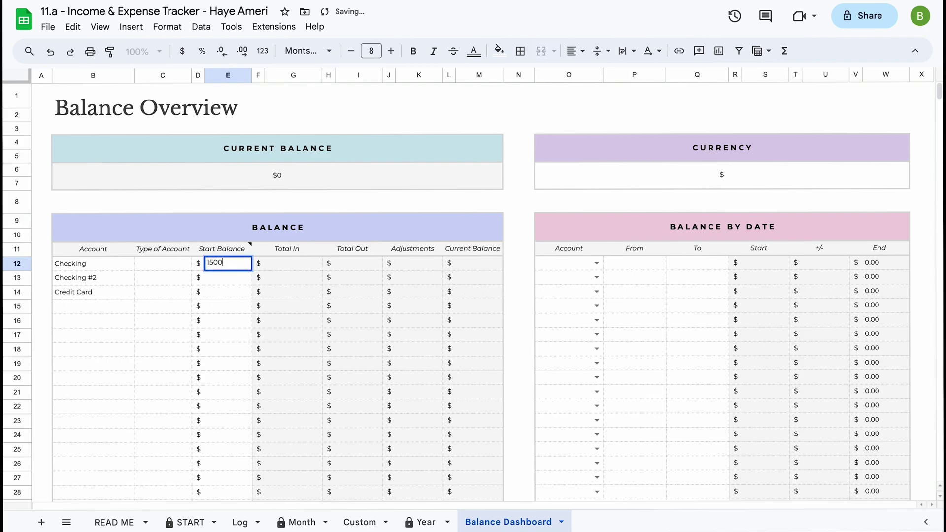
key("Return")
type("500")
key("Return")
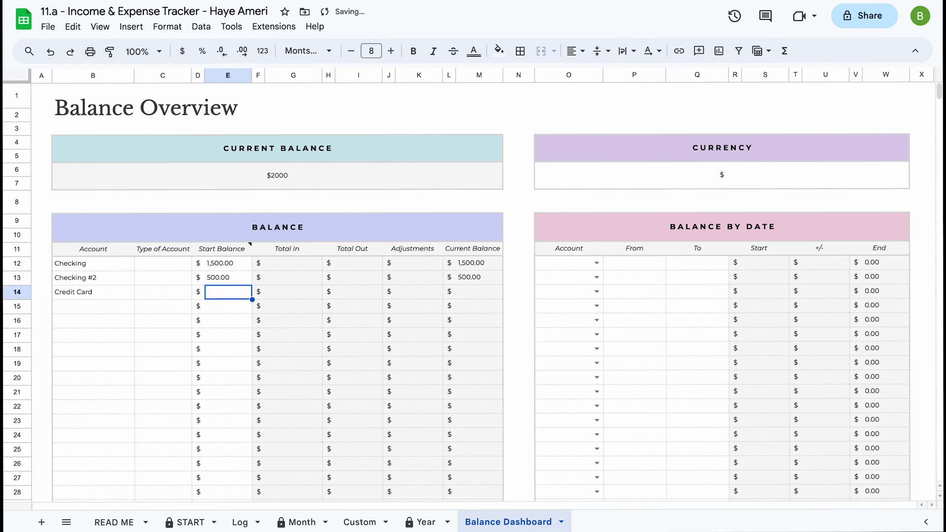
type("-500")
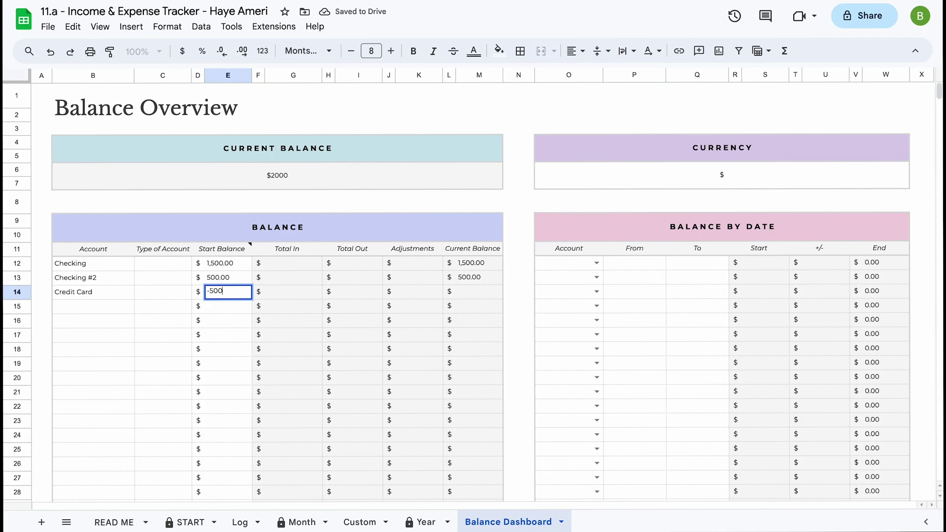
key("Return")
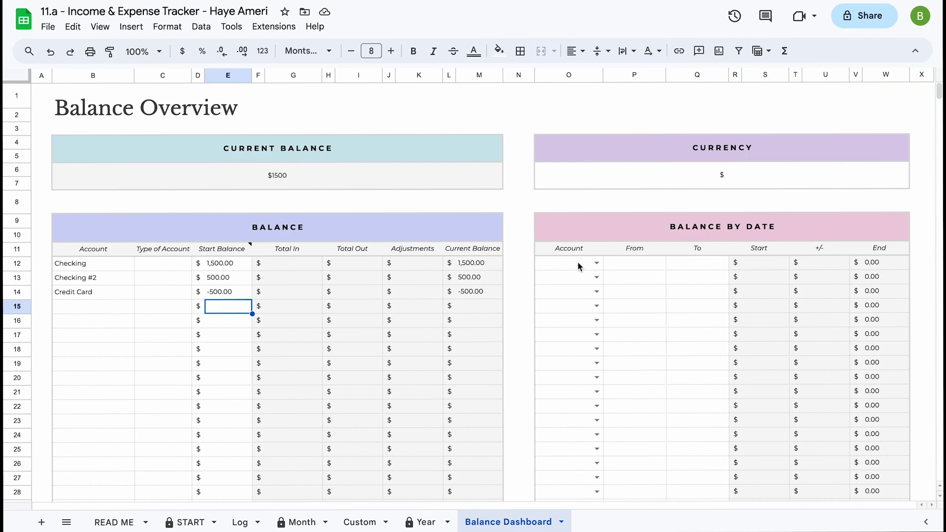
Choose Credit Card as the account in the first row of the Balance by Date table.
left_click(596, 263)
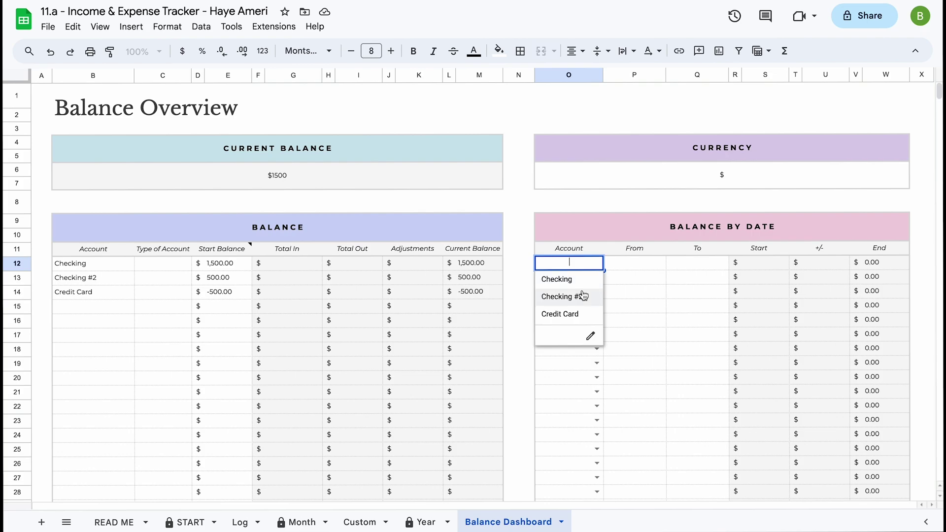
left_click(560, 314)
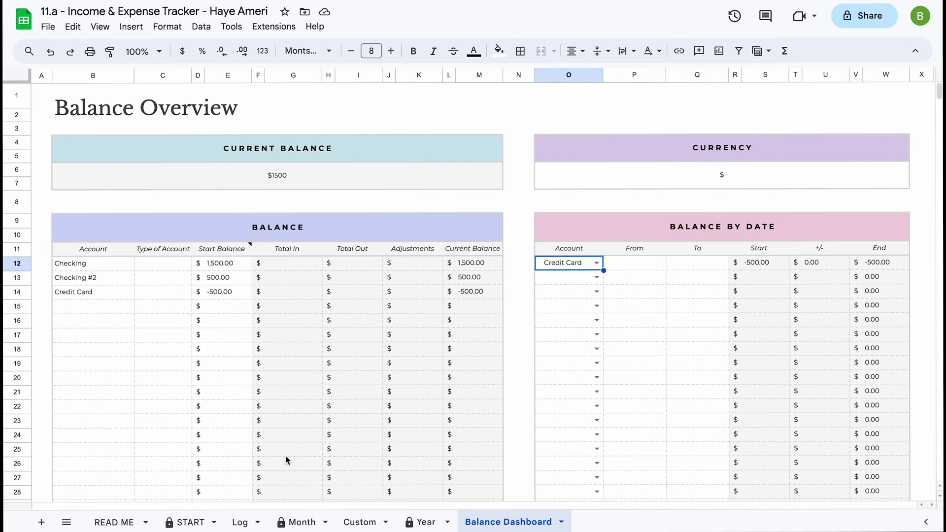
In the Log sheet's first transaction row, enter the date 1 Jan 24 and choose the Checking account.
left_click(241, 521)
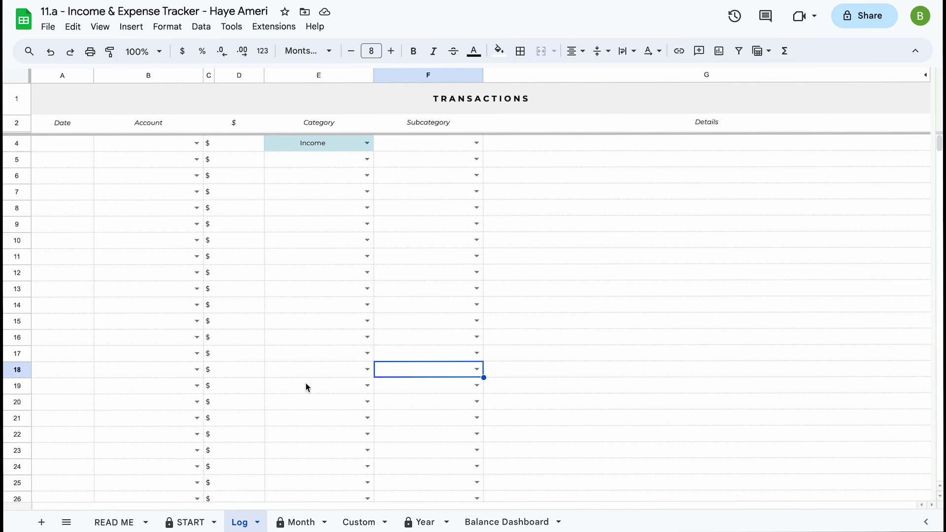
left_click(72, 146)
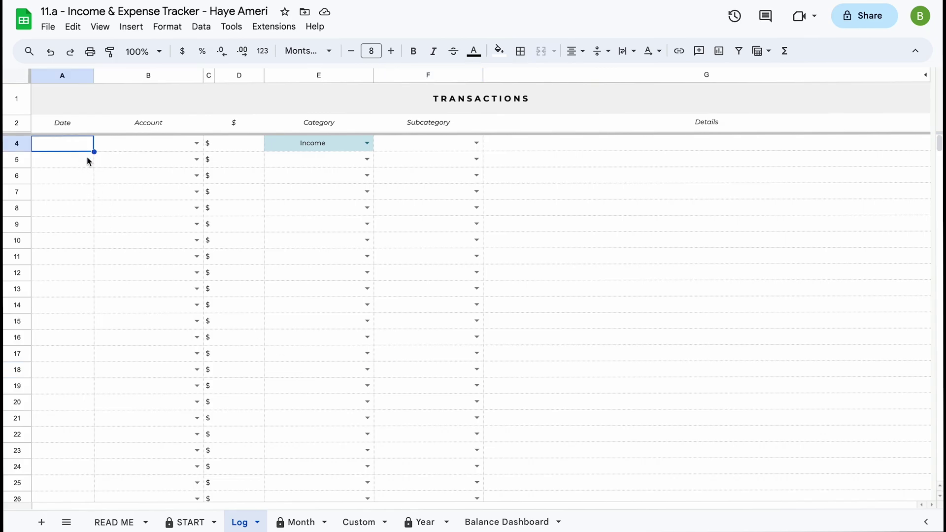
type("1 jan 24")
key("Return")
left_click(196, 143)
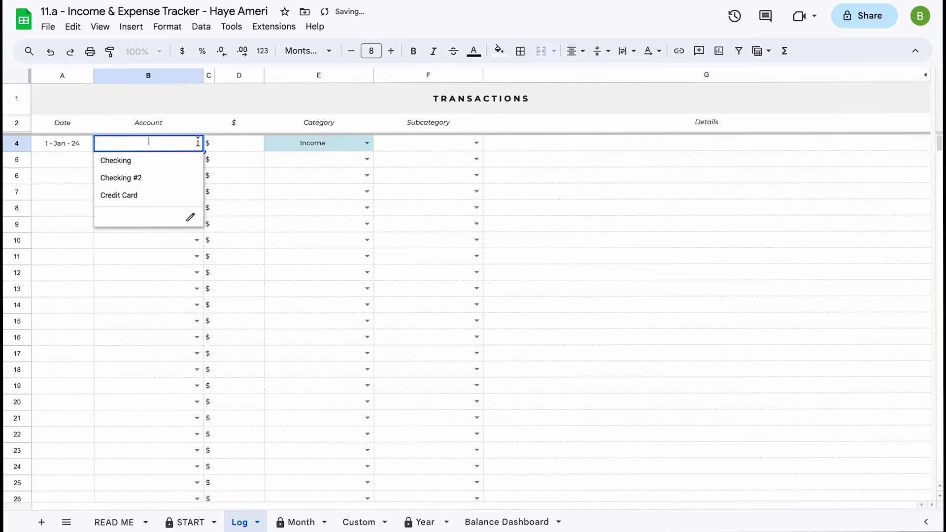
left_click(173, 159)
Give the first transaction an amount of 1000 and the subcategory Paycheck #1.
left_click(236, 148)
type("1,00")
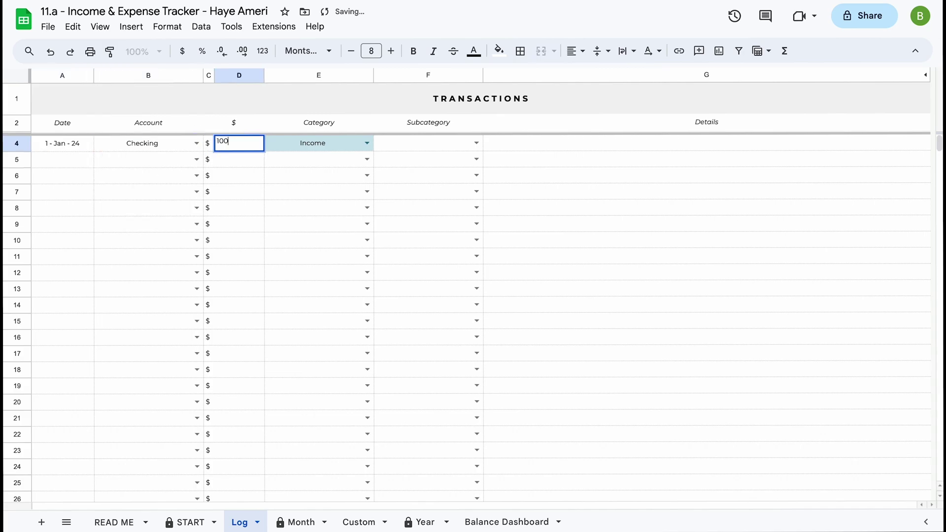
type("0")
key("Return")
left_click(477, 143)
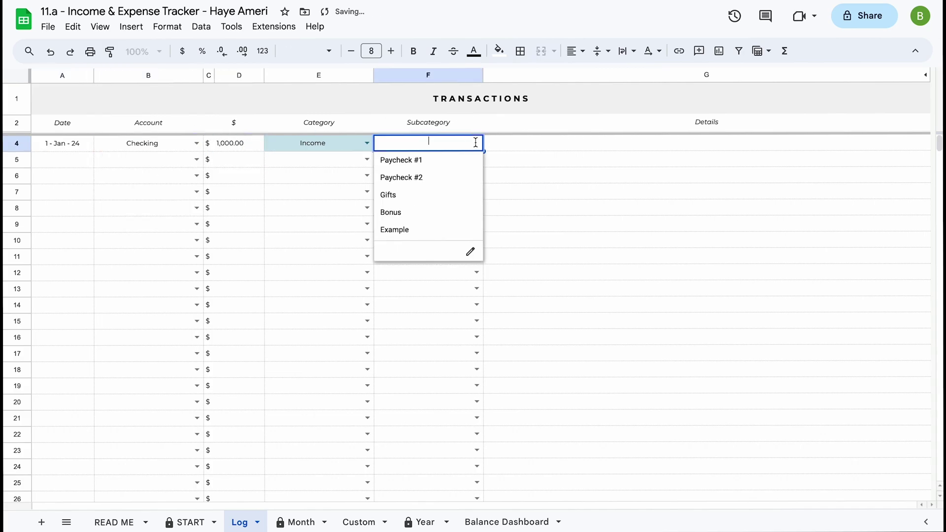
left_click(462, 160)
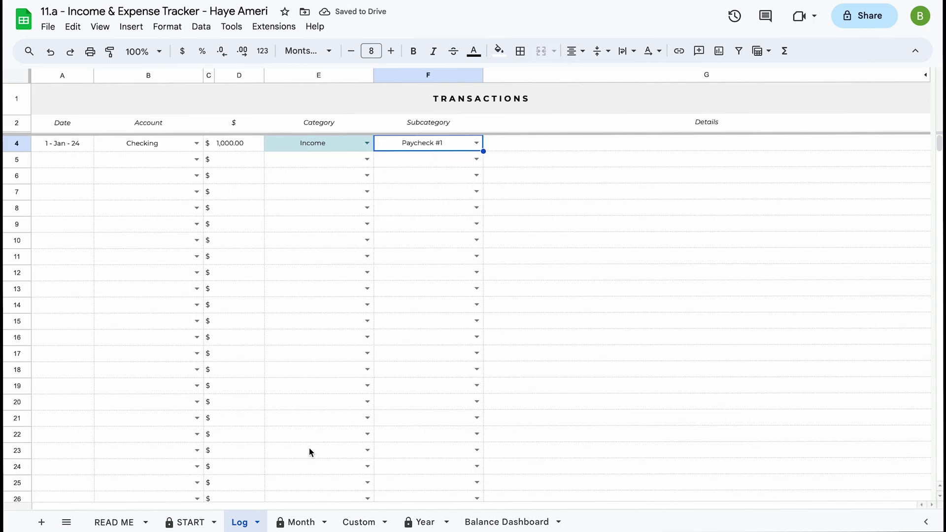
Set the Month sheet's overview to January 2024.
left_click(301, 521)
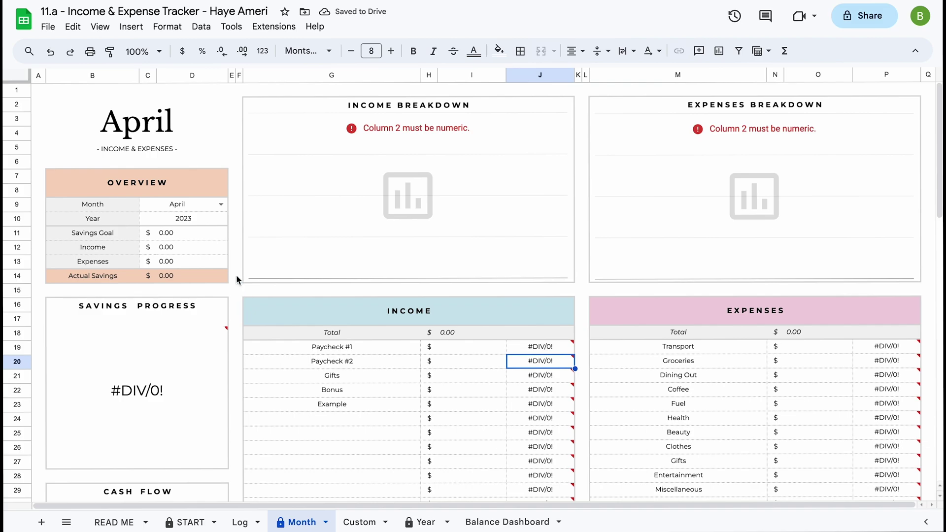
left_click(220, 204)
left_click(199, 222)
type("2024")
key("Return")
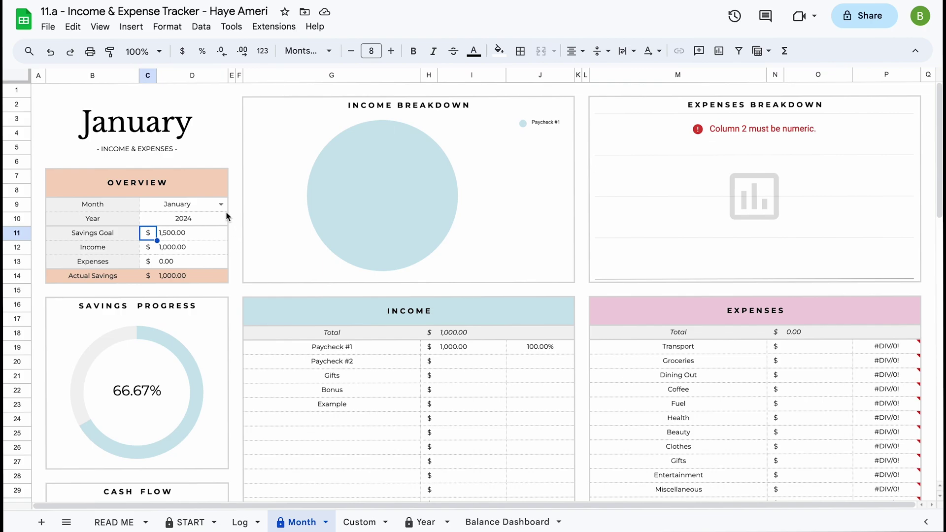
Examine the Custom and Year dashboards, including the start day of the year overview.
left_click(364, 523)
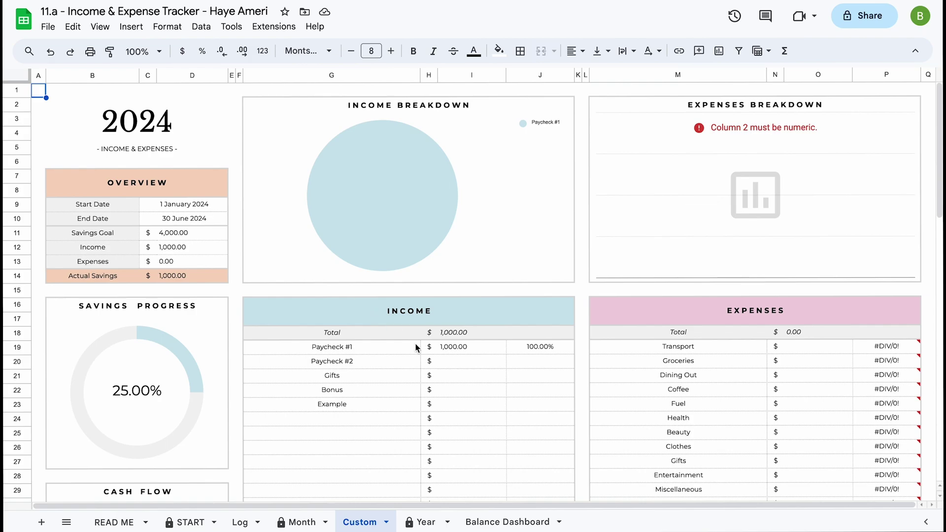
left_click(425, 521)
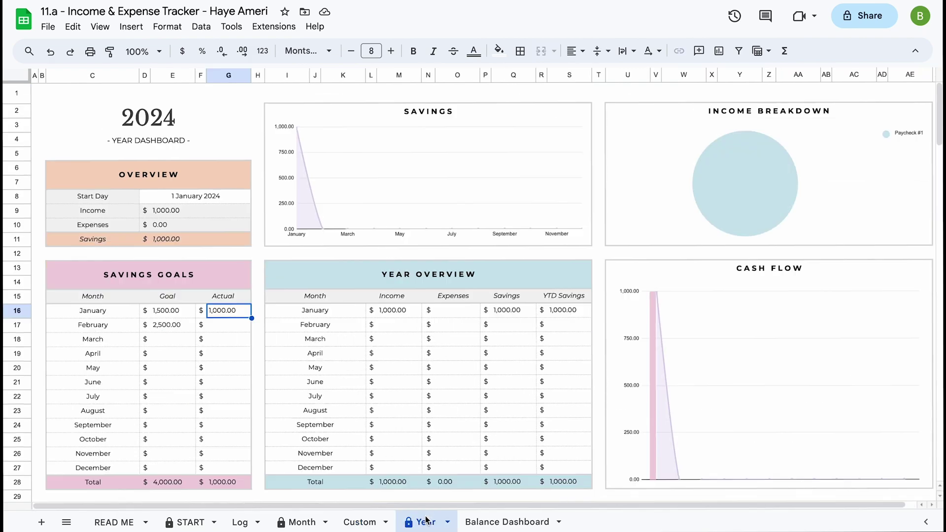
double_click(210, 196)
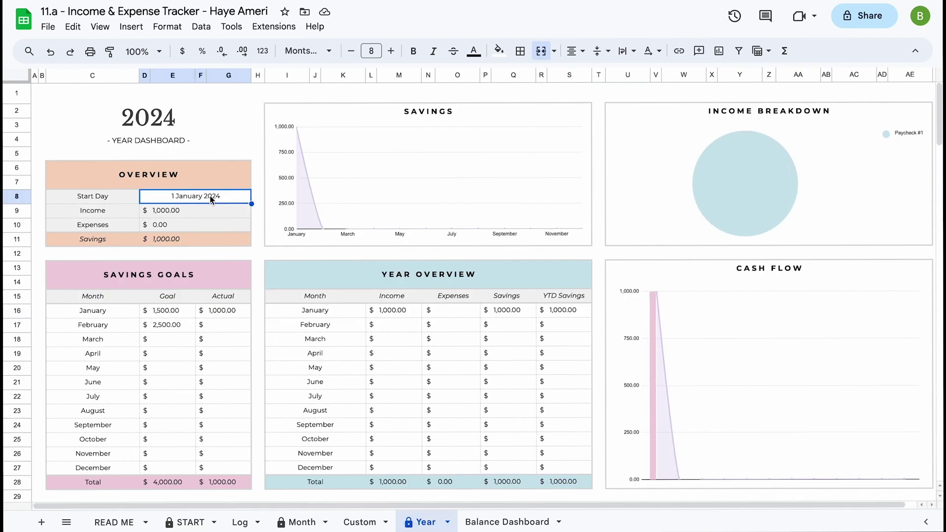
left_click(223, 152)
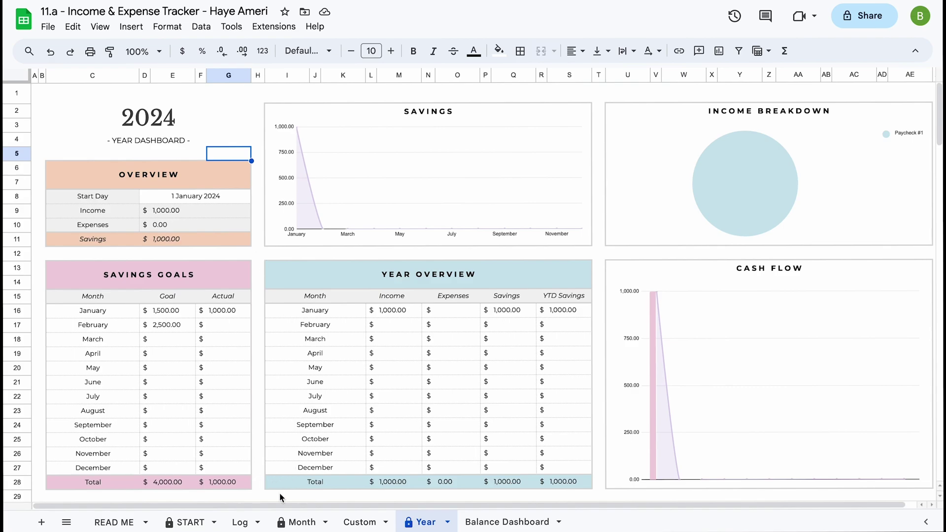
In the Log sheet's second transaction row, enter the date 2 Jan 24 and choose the Checking #2 account.
left_click(240, 522)
left_click(61, 160)
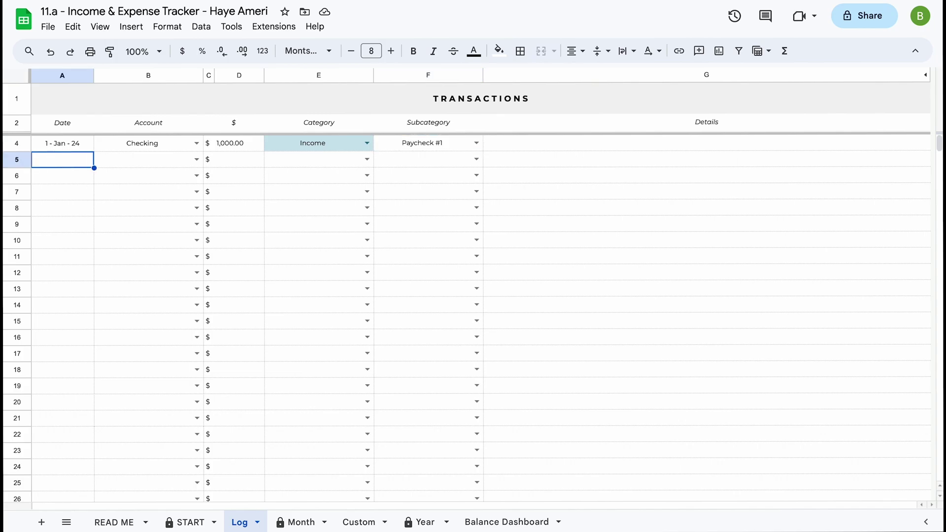
type("2 jan")
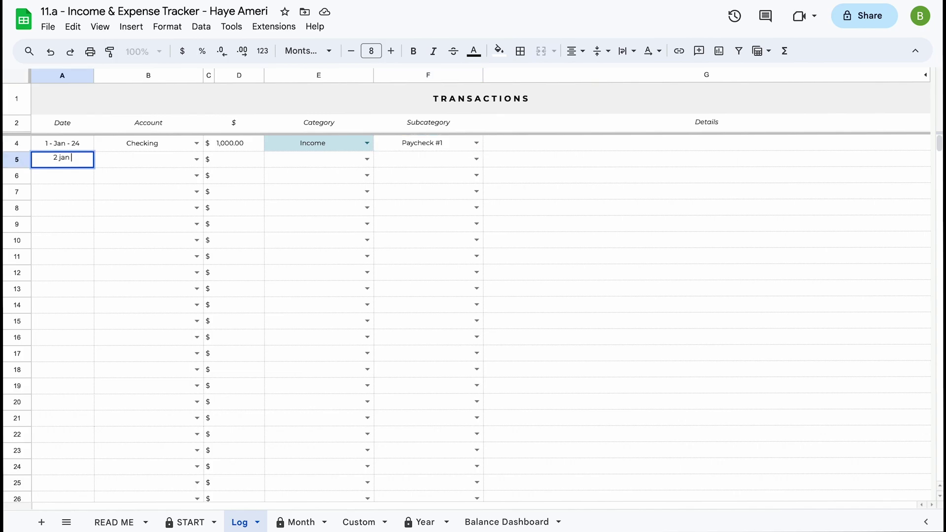
key("Return")
double_click(71, 165)
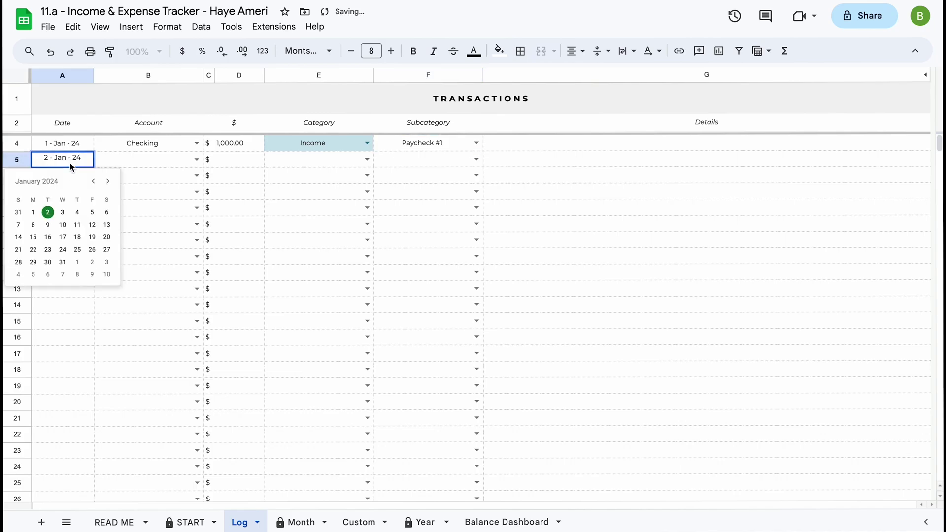
left_click(124, 162)
left_click(196, 159)
left_click(168, 194)
Give the second transaction an amount of 50, the category Income and the subcategory Gifts.
left_click(231, 166)
type("50")
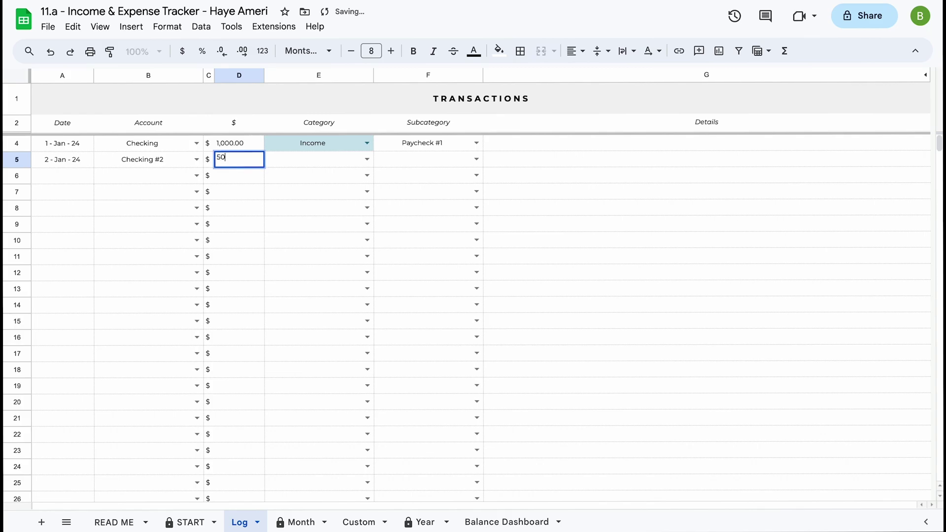
key("Return")
left_click(367, 158)
left_click(354, 177)
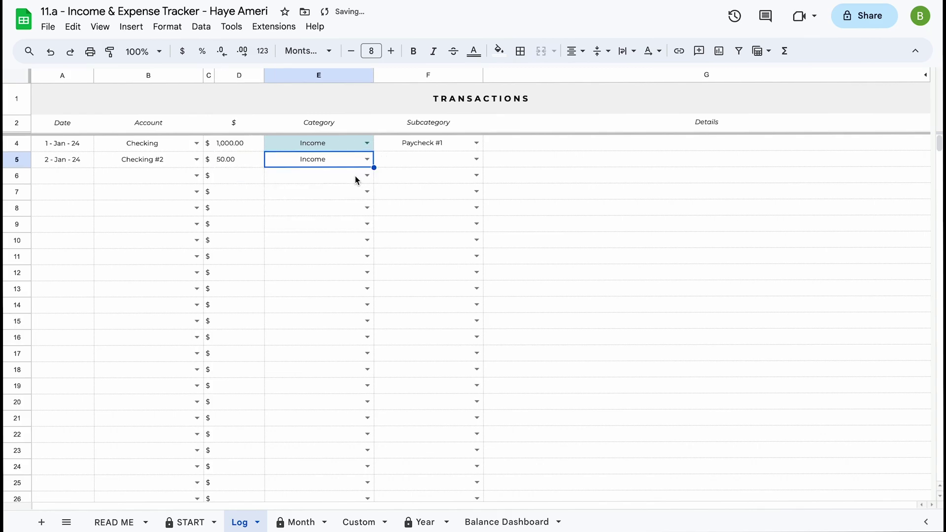
left_click(475, 159)
left_click(452, 212)
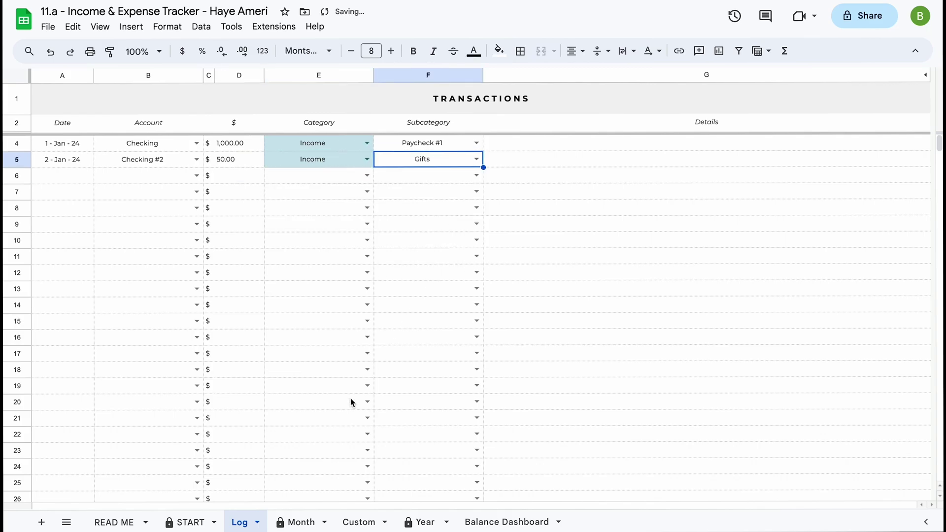
Review the income breakdown, income table and savings progress on the Month sheet.
left_click(297, 522)
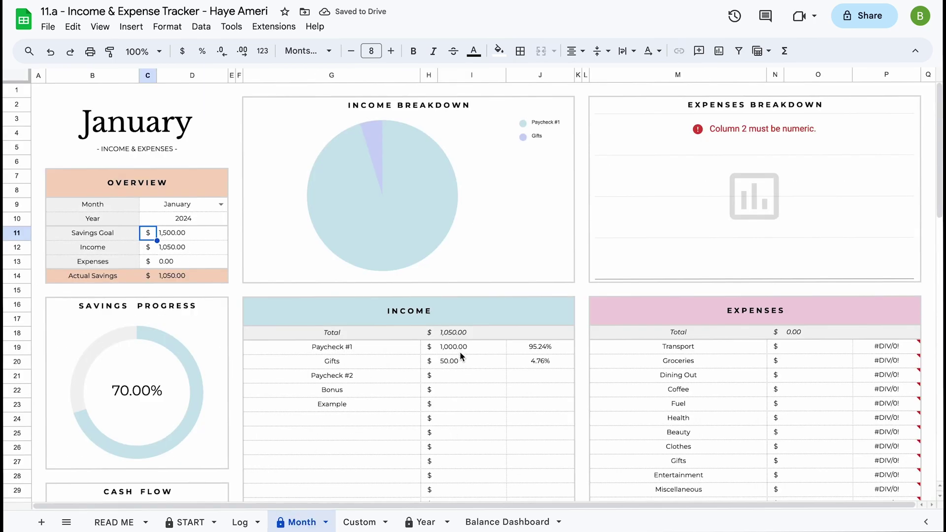
scroll(462, 382, "down", 1)
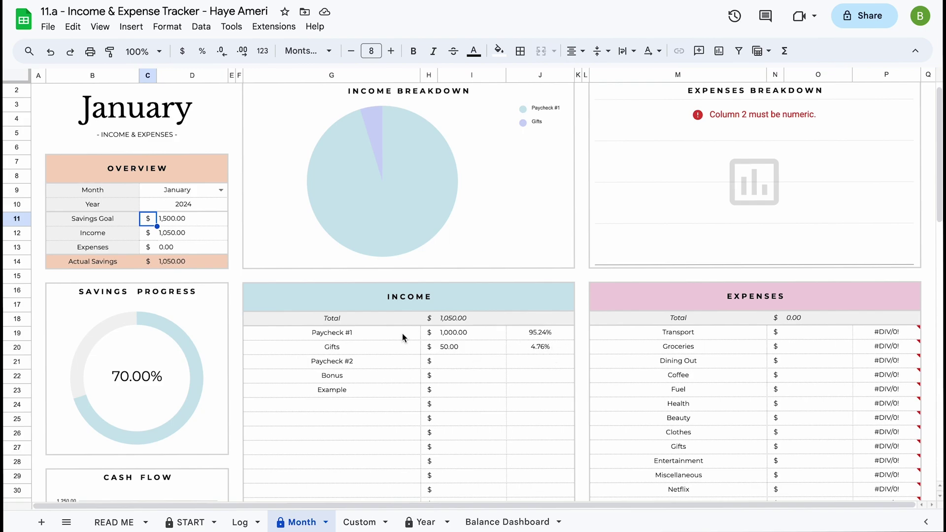
scroll(400, 386, "up", 1)
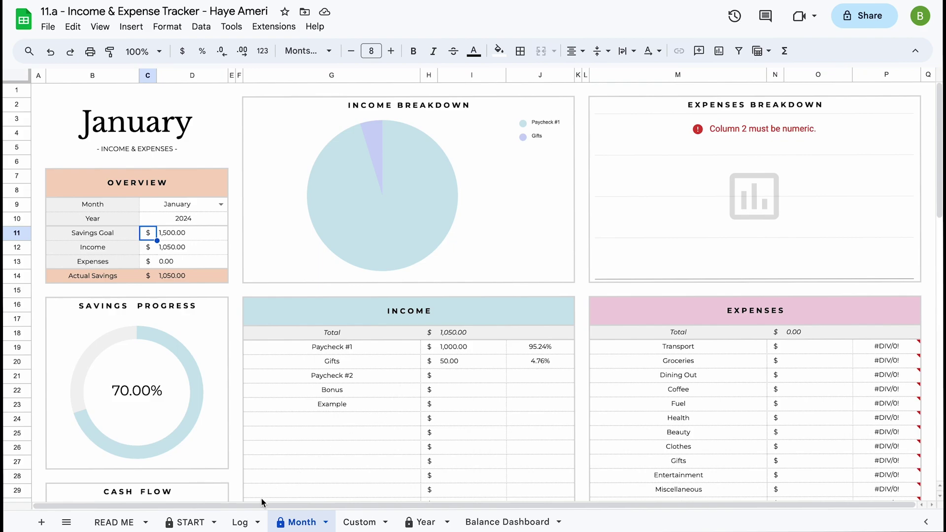
In the Log sheet's third transaction row, enter the date 1 Jan 24 and choose the Checking account.
left_click(240, 522)
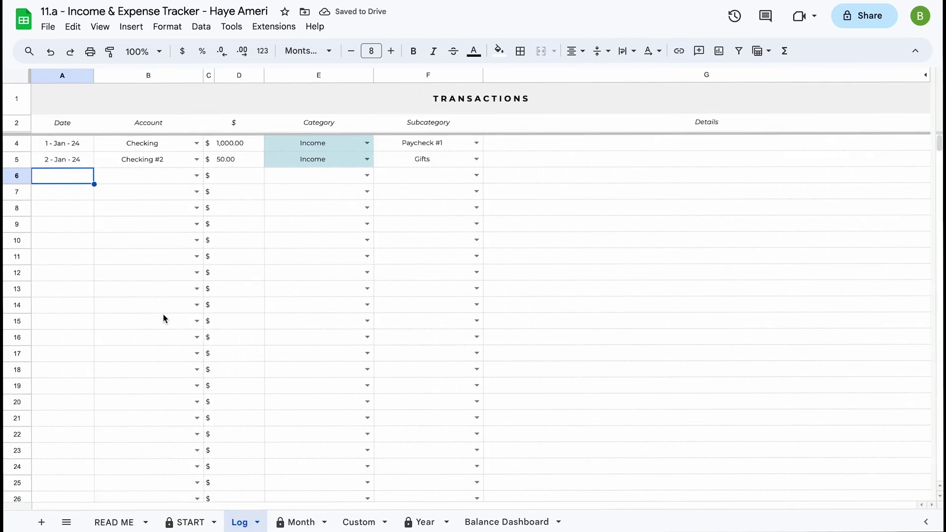
type("1 jan 24")
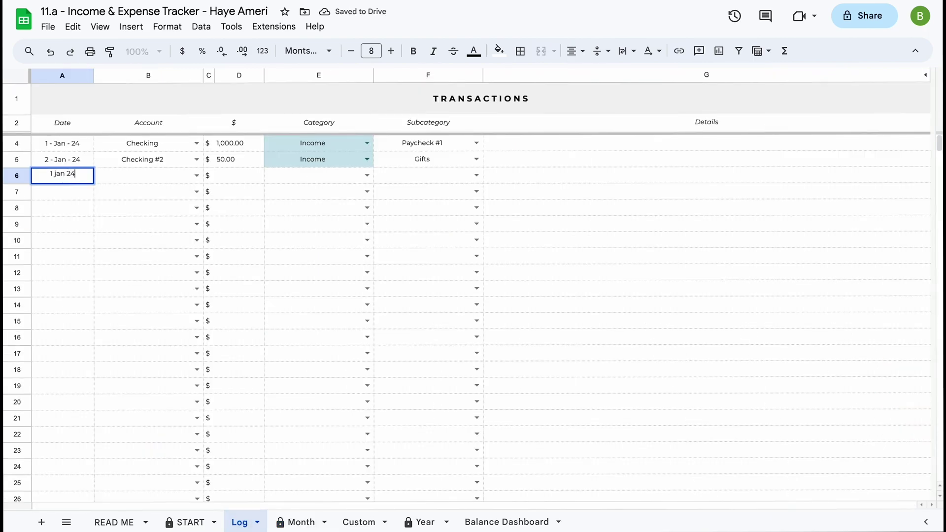
left_click(168, 181)
left_click(195, 177)
left_click(176, 196)
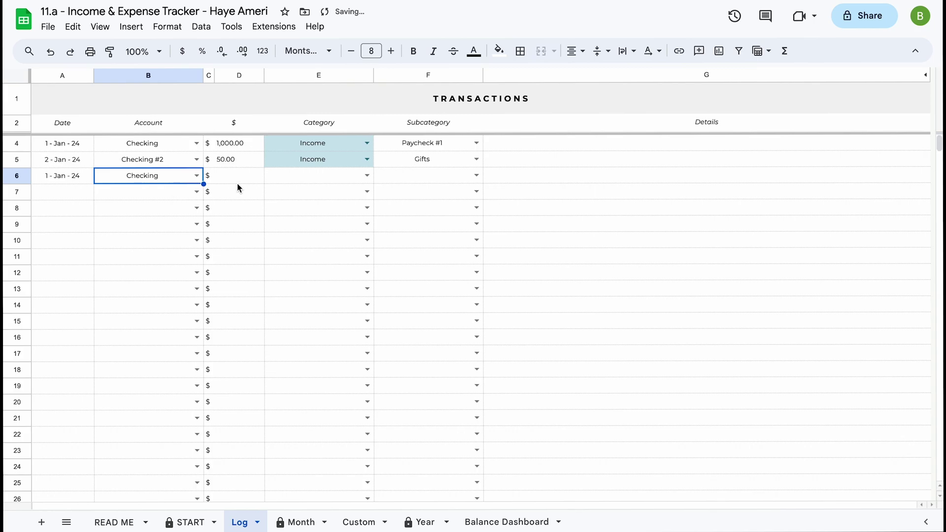
Give the third transaction an amount of 100, the category Expenses and the subcategory Groceries.
left_click(245, 178)
type("100")
key("Return")
left_click(367, 176)
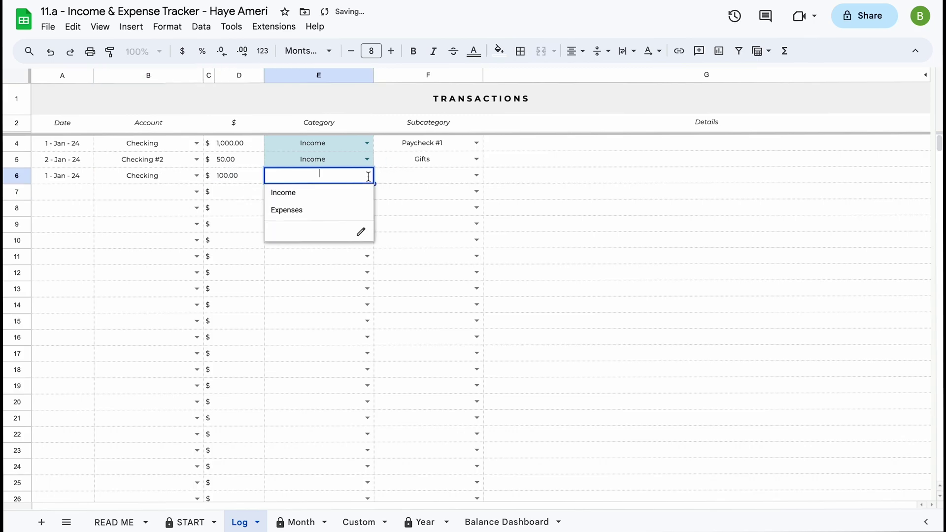
left_click(357, 207)
left_click(475, 176)
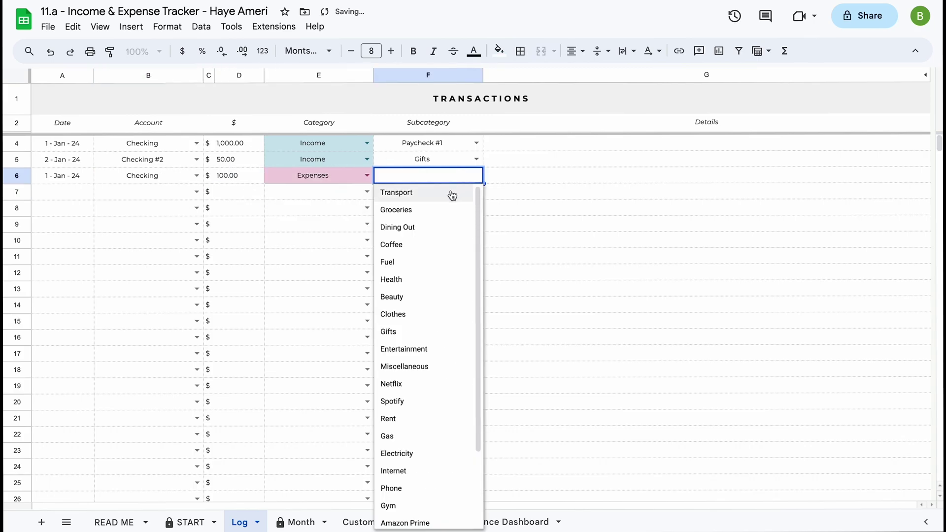
left_click(448, 210)
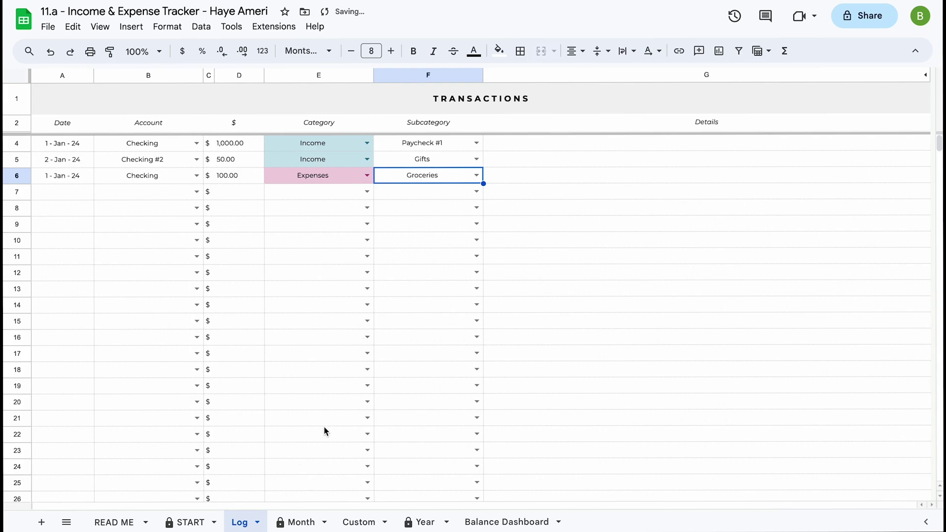
On the Month sheet, view the overview for February and switch the month back to January.
left_click(300, 523)
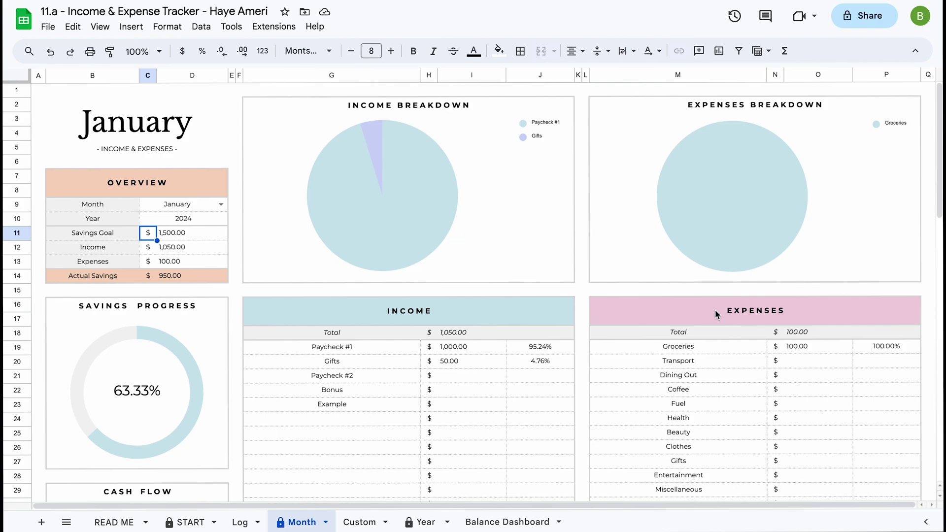
left_click(220, 205)
left_click(200, 239)
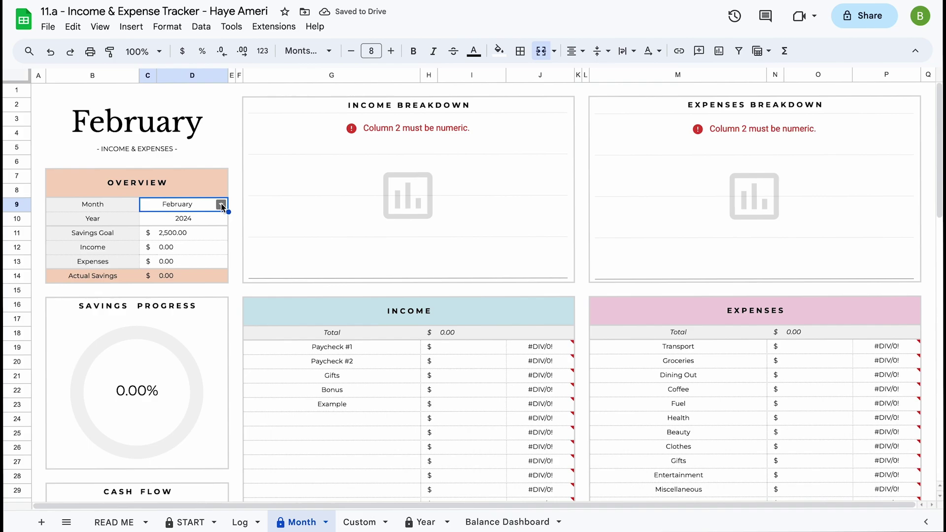
left_click(220, 205)
left_click(212, 224)
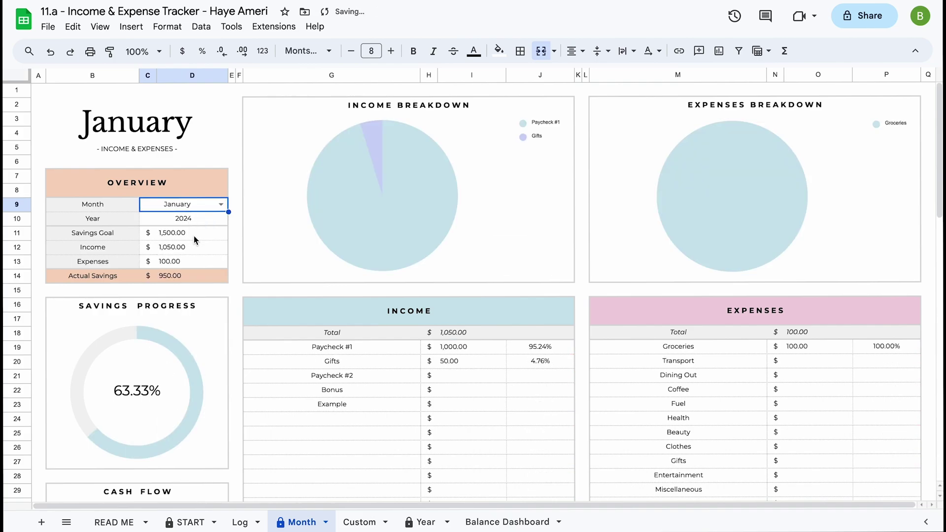
Examine January's savings goal, income, expenses and actual savings, along with the savings progress, cash flow and savings rate charts.
left_click(193, 236)
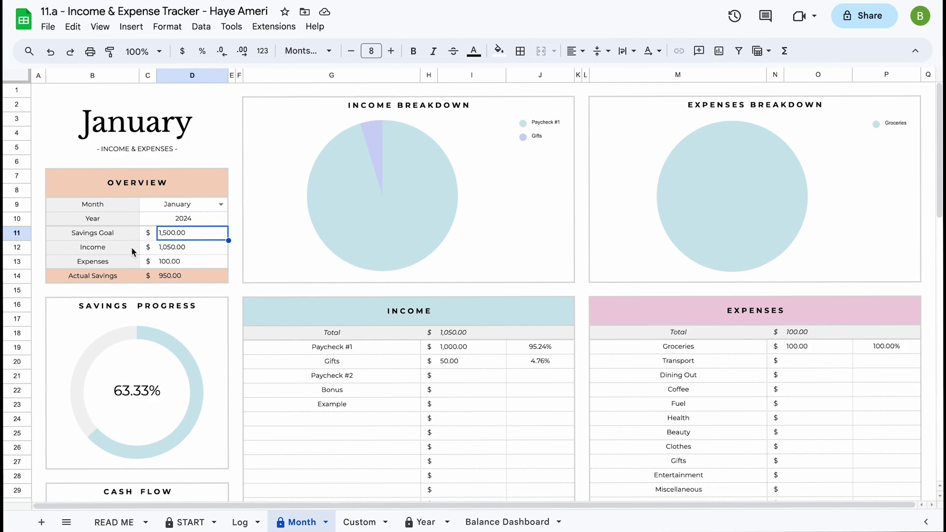
left_click(180, 249)
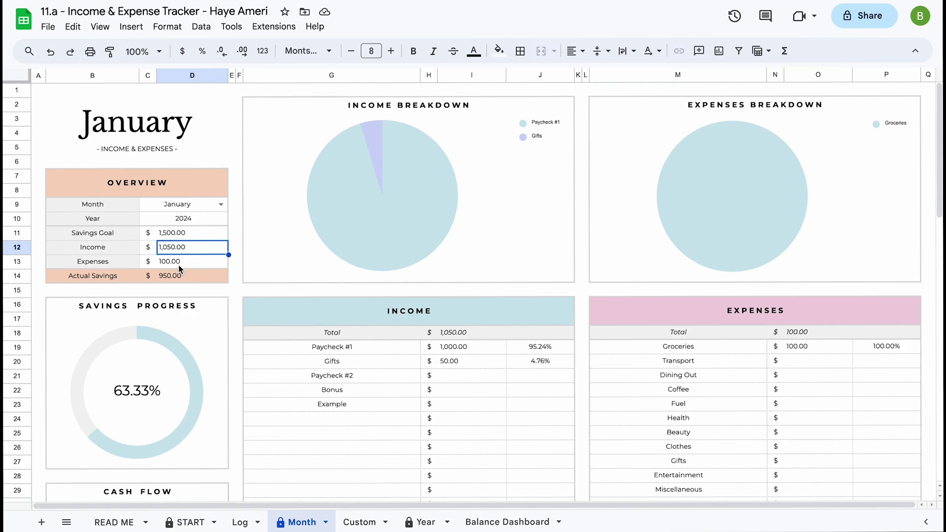
left_click(179, 266)
left_click(187, 279)
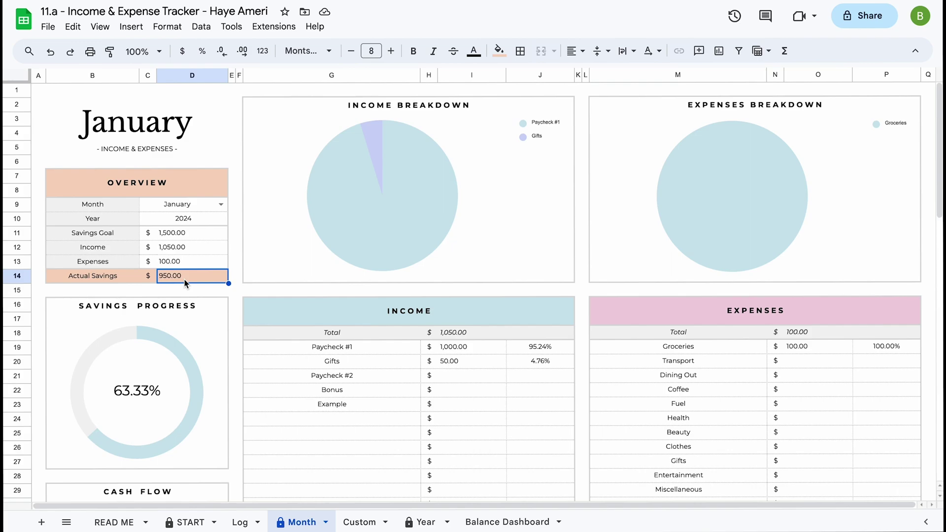
scroll(184, 285, "down", 1)
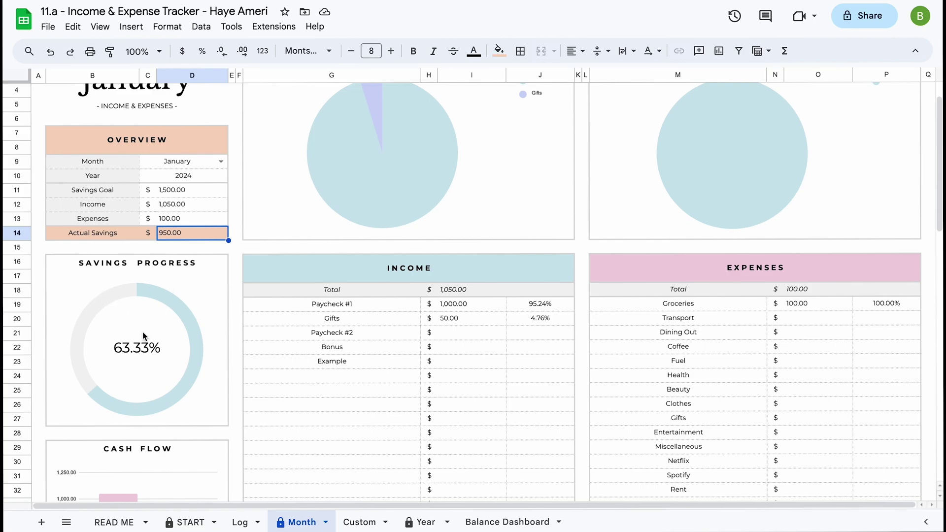
scroll(143, 336, "down", 5)
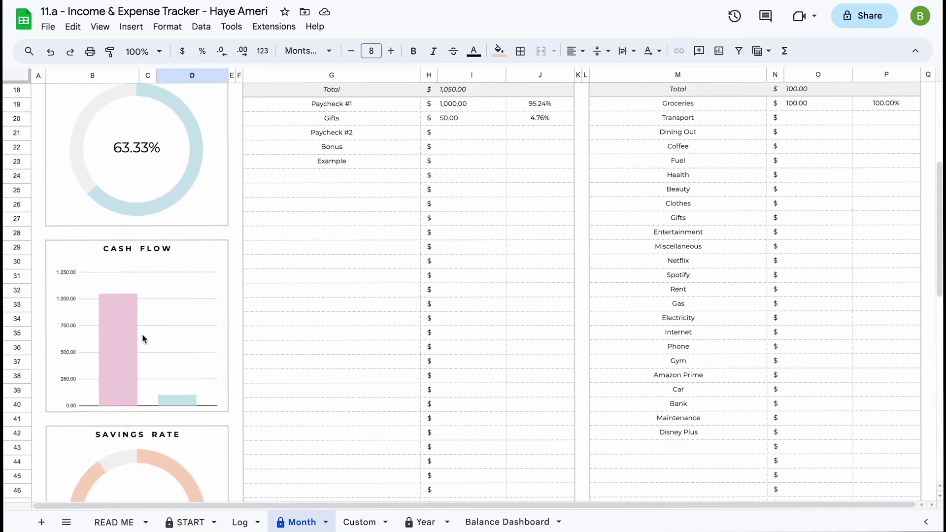
left_click(120, 340)
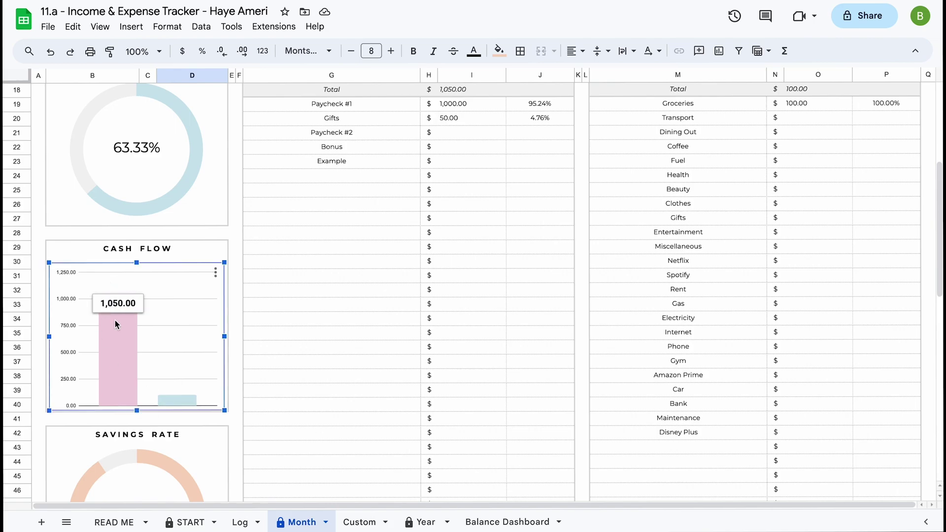
scroll(146, 379, "down", 4)
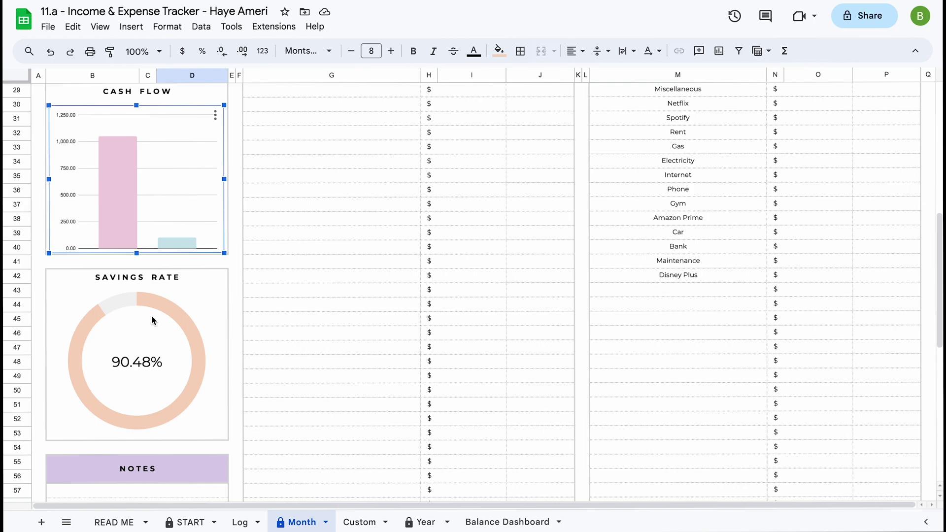
scroll(152, 315, "up", 10)
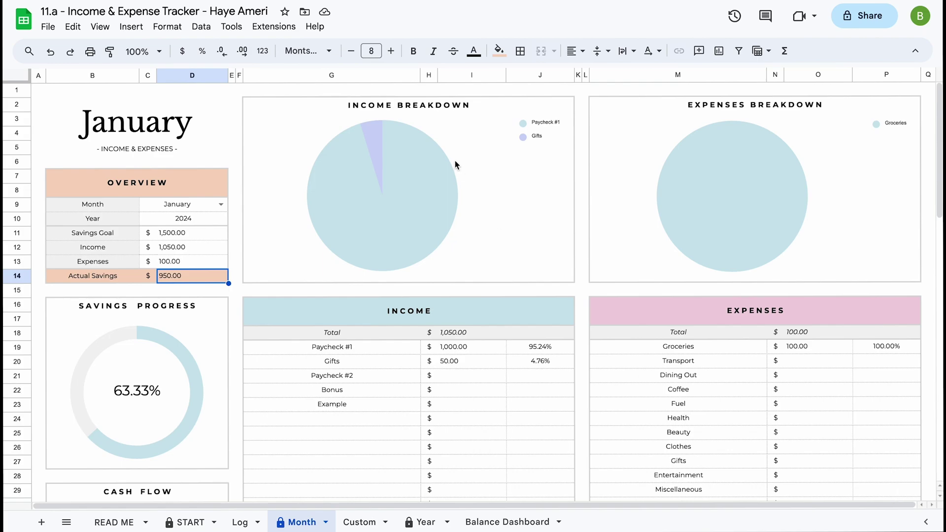
Compare the income breakdown chart with the Paycheck #1 and Gifts percentages, and inspect the expenses breakdown chart.
left_click(411, 149)
mouse_move(402, 141)
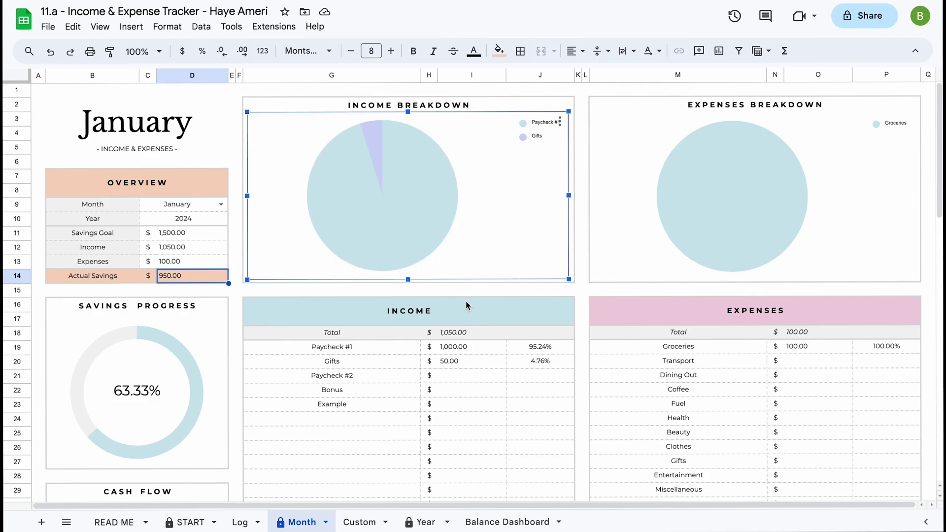
left_click(551, 351)
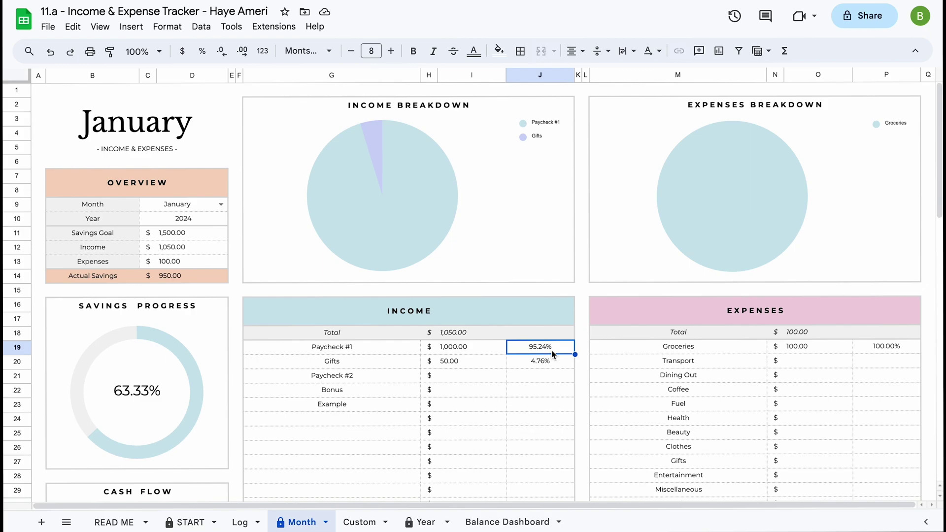
left_click(420, 176)
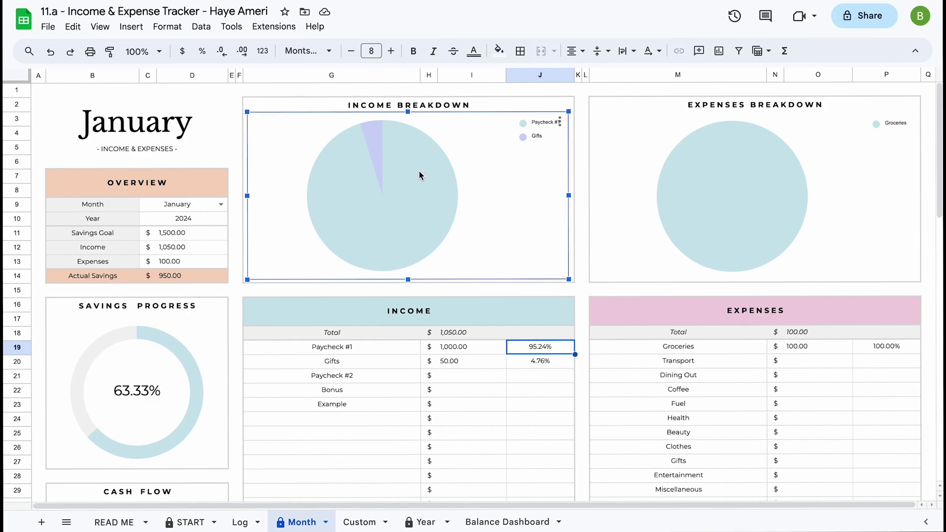
left_click(551, 364)
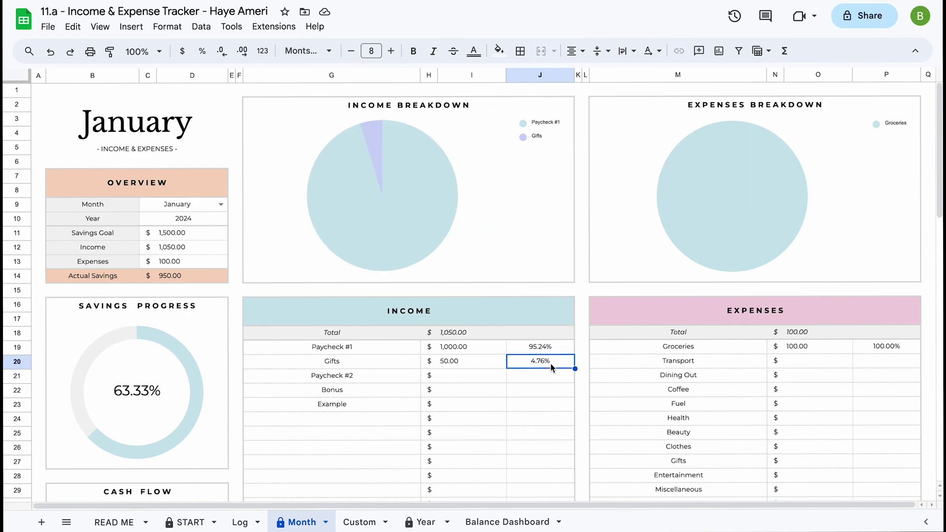
left_click(399, 154)
mouse_move(400, 141)
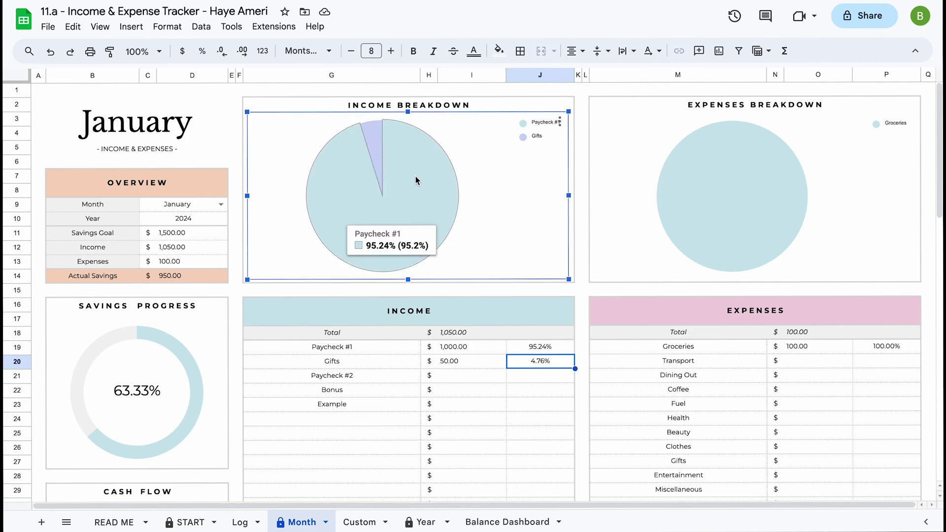
mouse_move(375, 151)
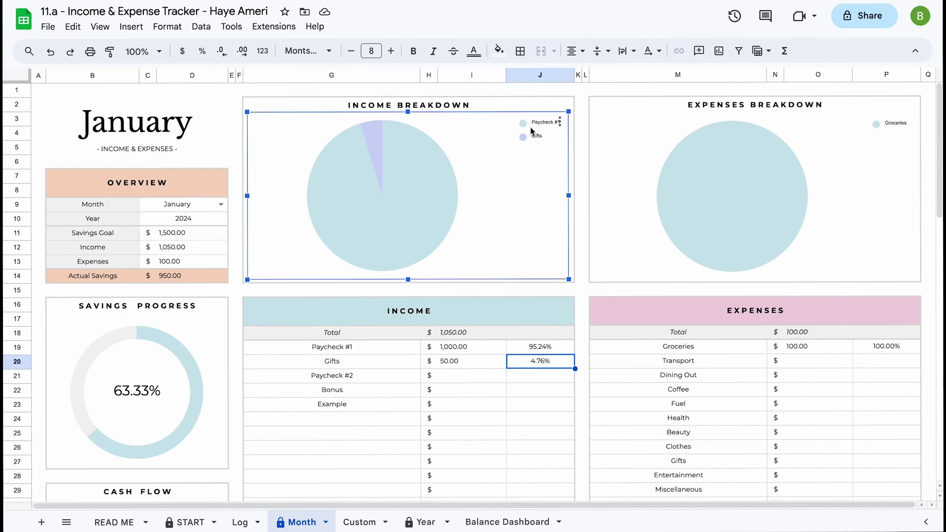
left_click(754, 196)
mouse_move(761, 152)
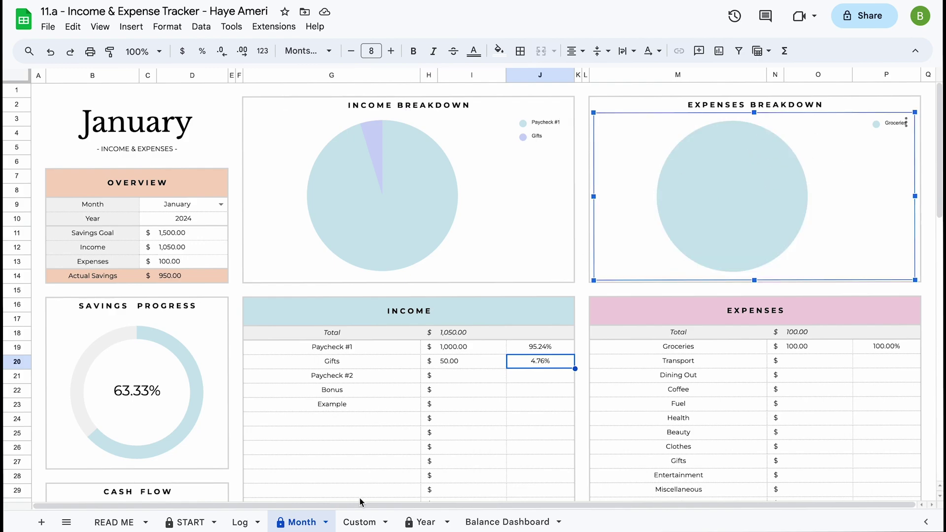
On the Custom sheet, set the overview's start date to 1 April 2024.
left_click(370, 527)
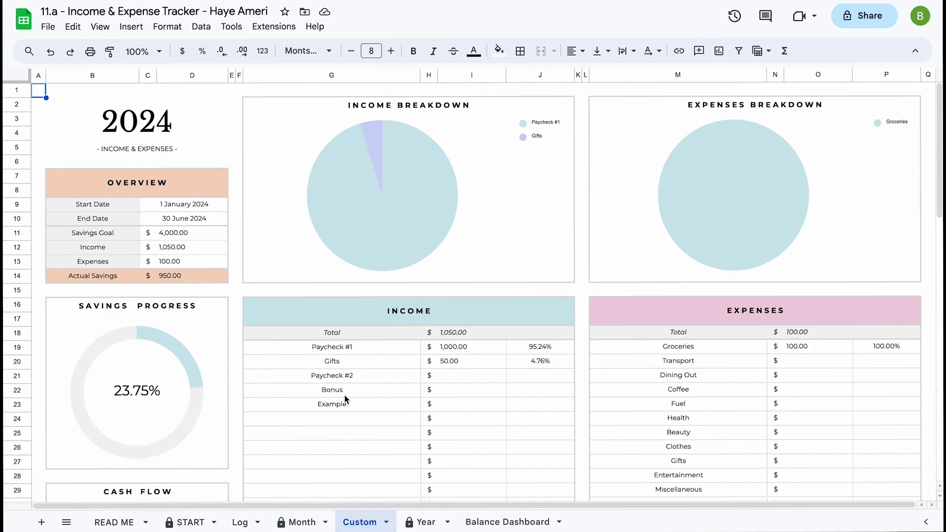
scroll(204, 398, "down", 1)
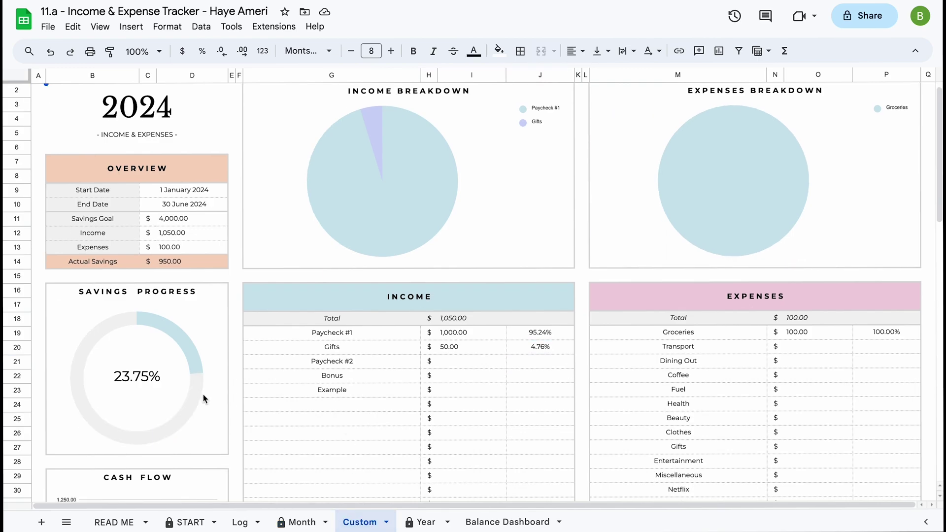
scroll(203, 398, "up", 1)
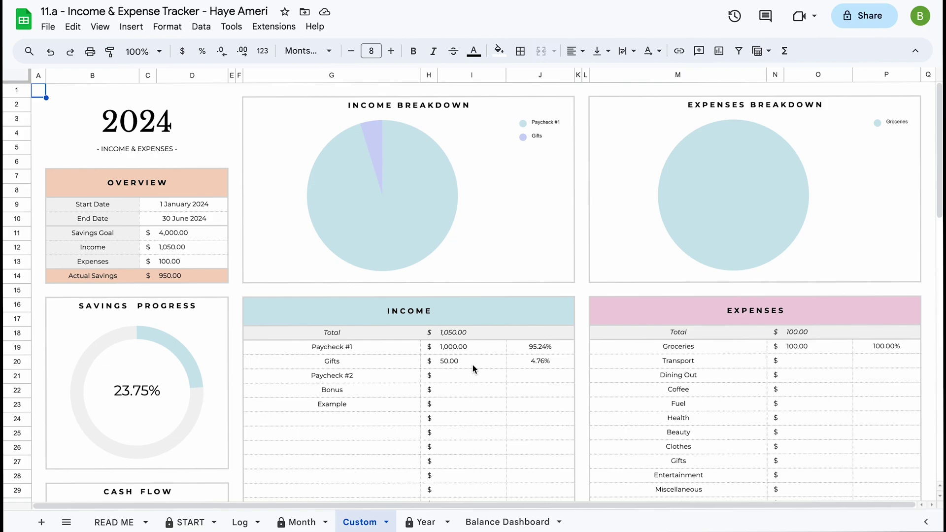
left_click(184, 206)
double_click(198, 206)
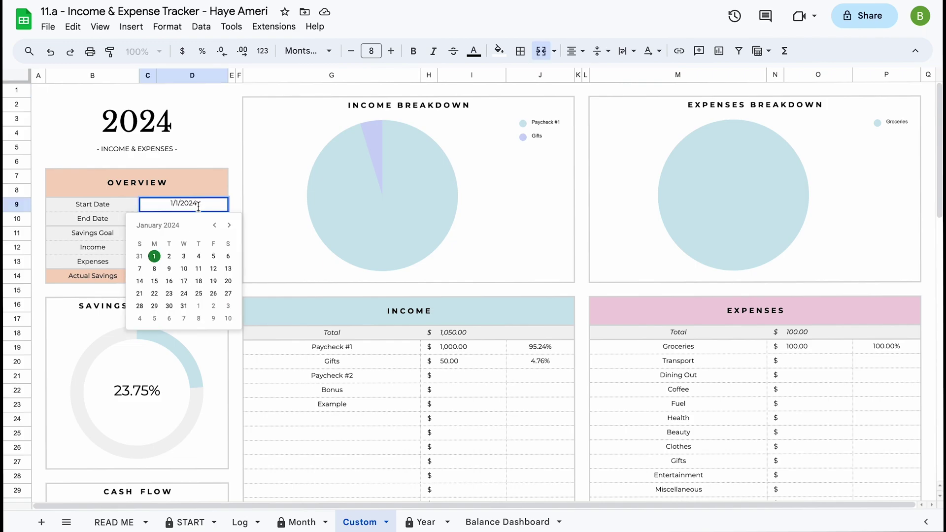
left_click(229, 225)
left_click(229, 225)
left_click(229, 226)
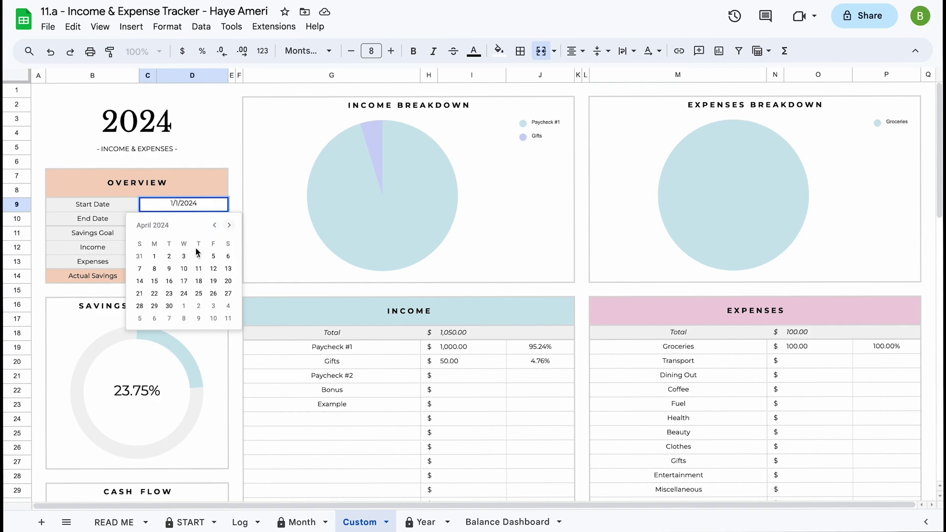
left_click(154, 256)
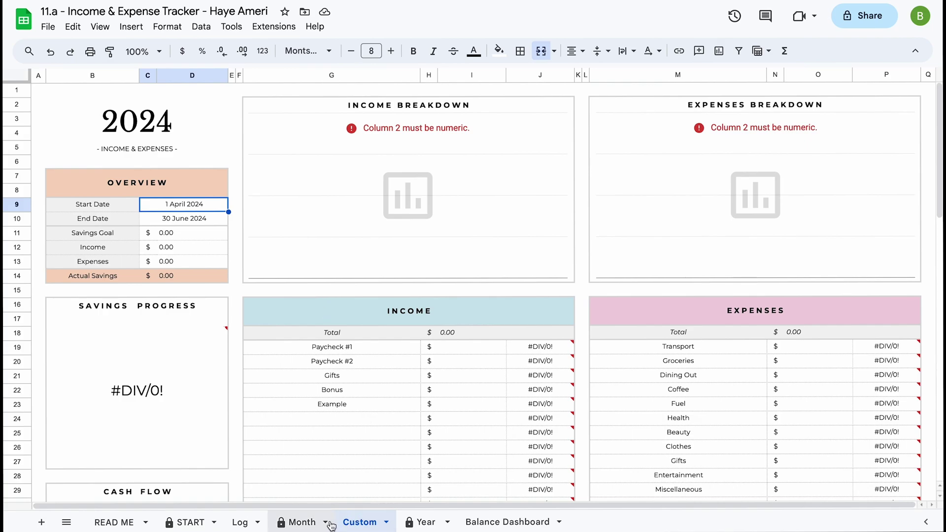
Duplicate the Custom sheet and rename the copy Q2 - 2024.
left_click(387, 523)
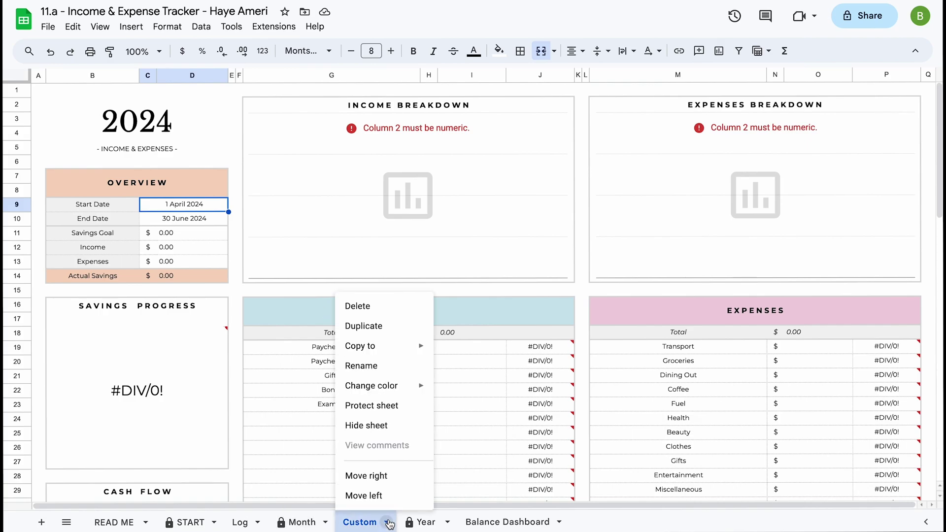
left_click(365, 325)
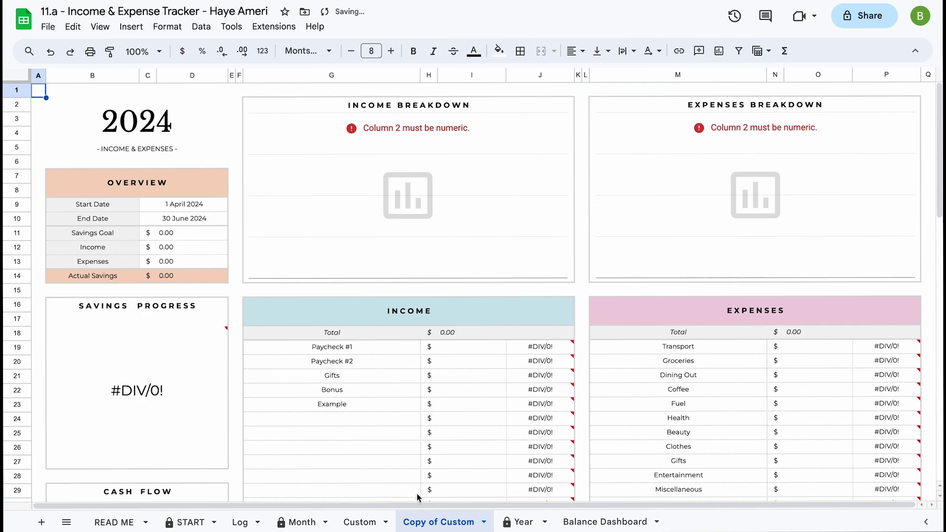
double_click(436, 523)
type("Q2")
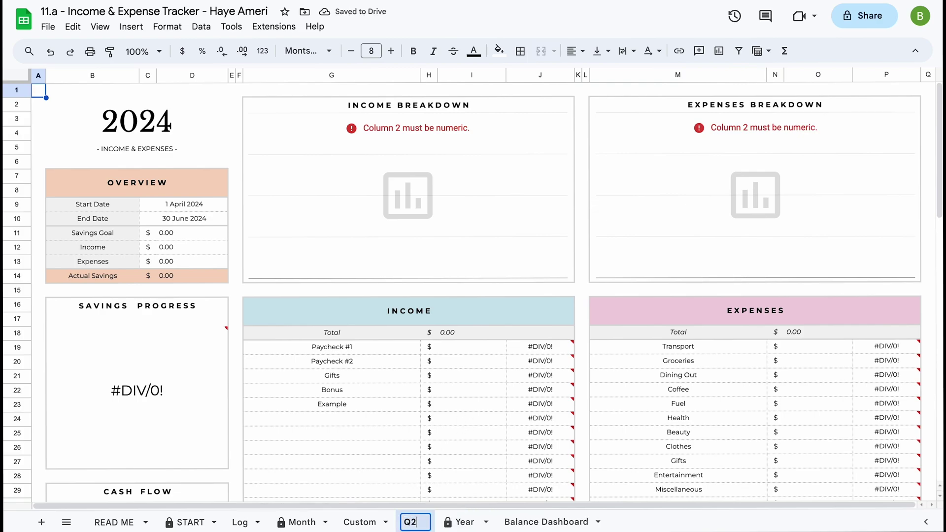
type(" - 2024")
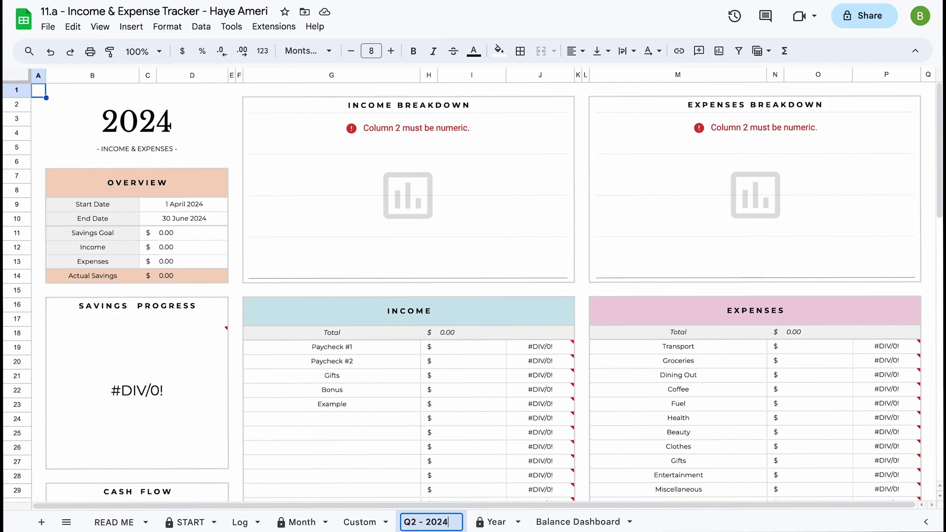
key("Return")
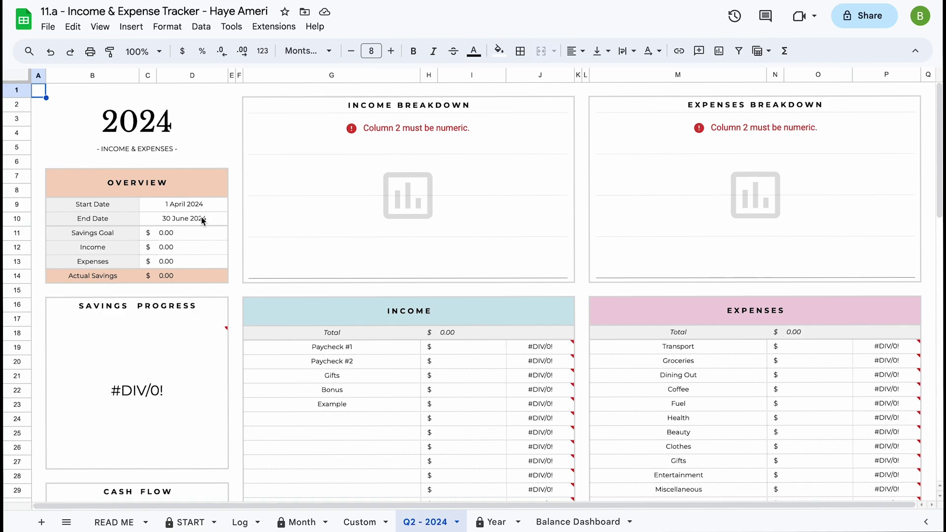
left_click(312, 525)
left_click(325, 522)
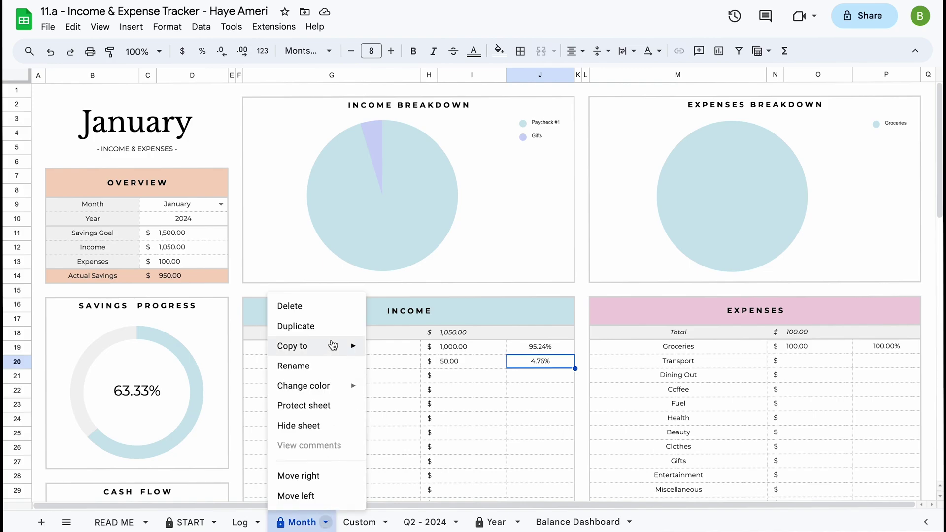
left_click(471, 450)
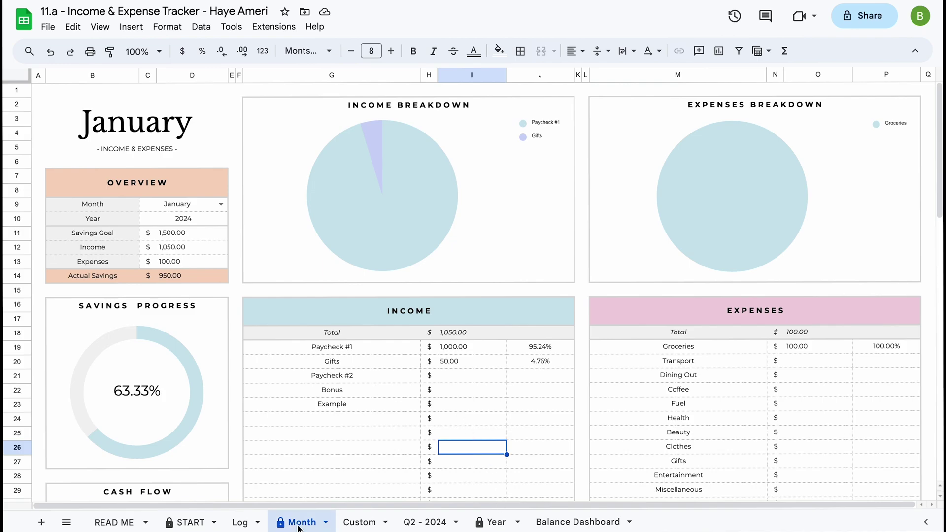
On the Year sheet, set the overview's start day to 1 April 2024 and check the month order in the tables.
left_click(495, 523)
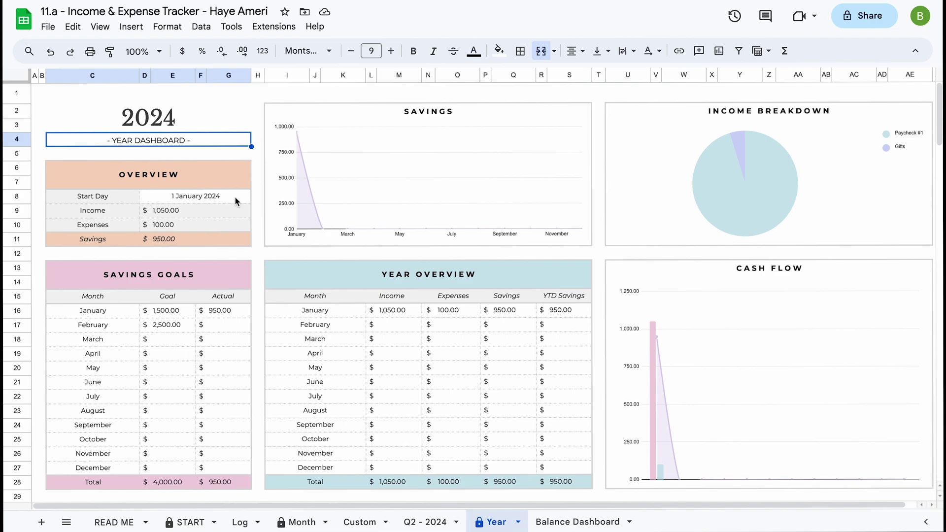
double_click(235, 197)
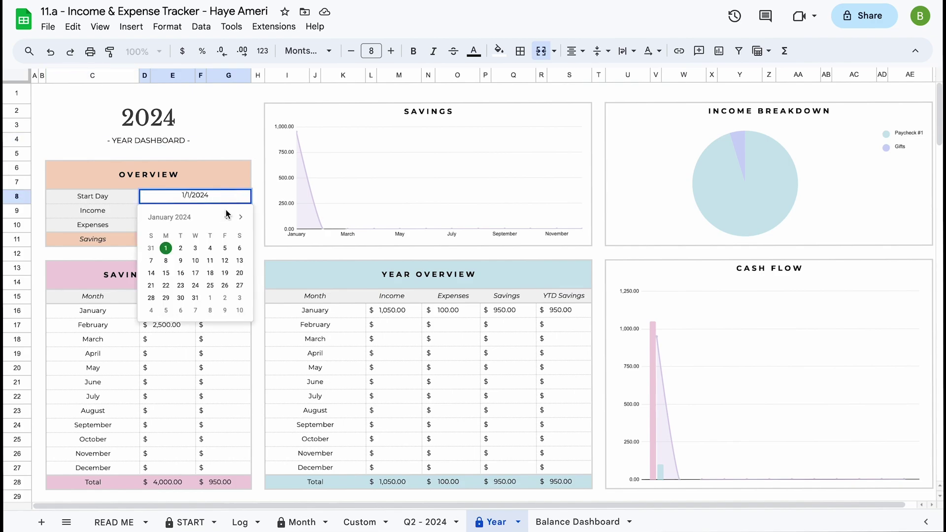
left_click(226, 216)
left_click(227, 218)
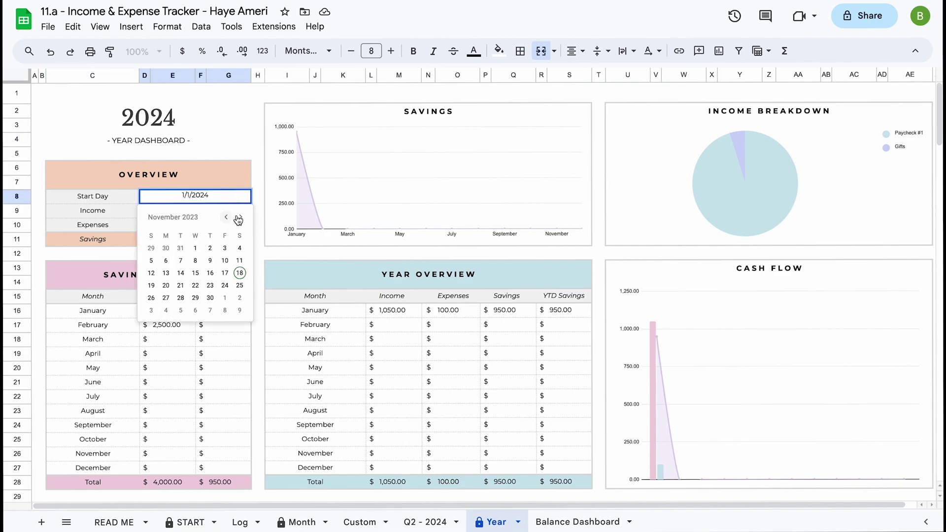
left_click(240, 217)
left_click(241, 218)
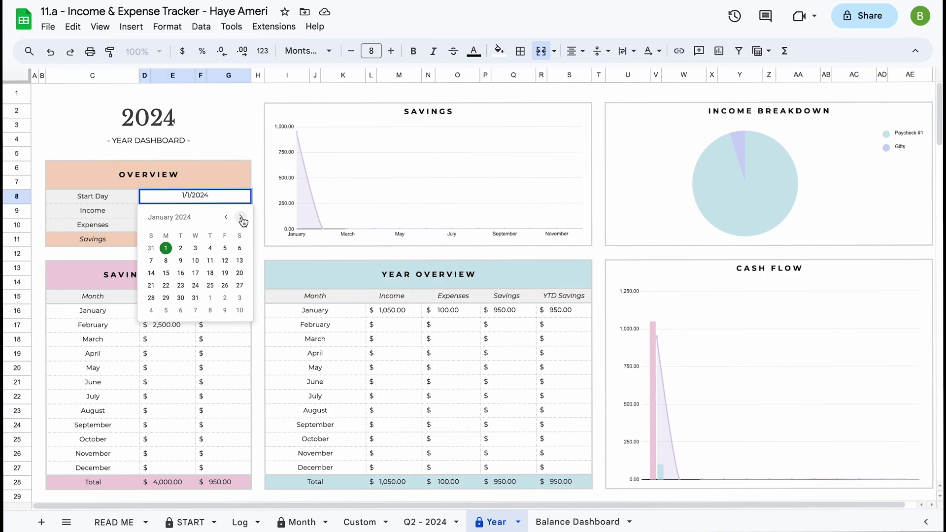
left_click(241, 218)
left_click(241, 217)
left_click(240, 217)
left_click(166, 250)
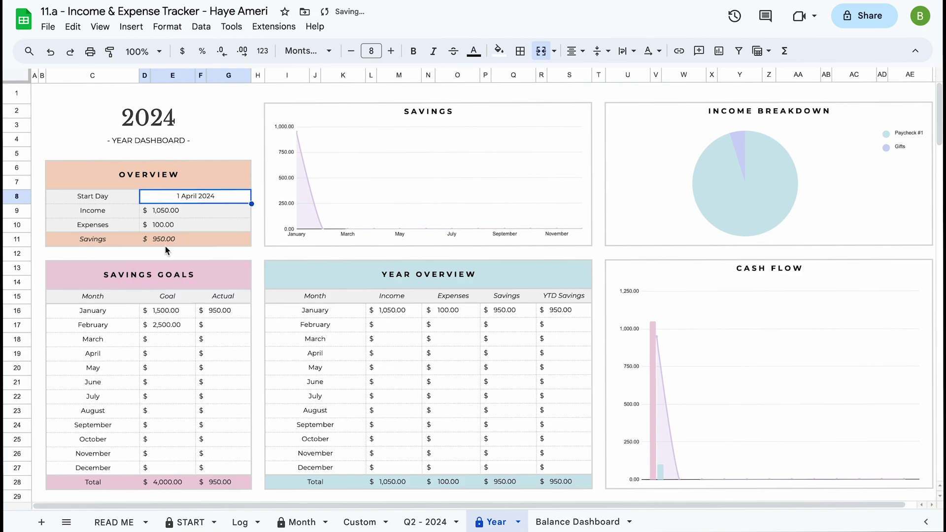
scroll(241, 271, "down", 1)
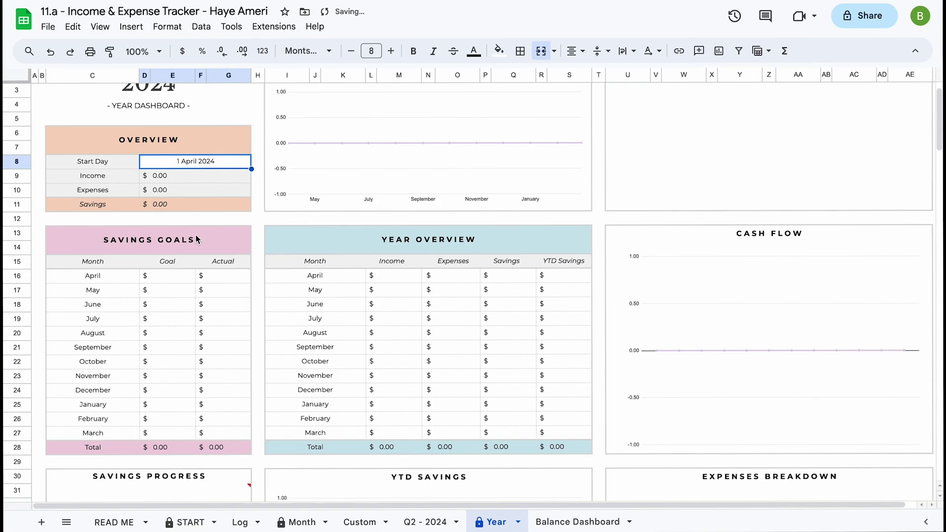
scroll(326, 320, "up", 1)
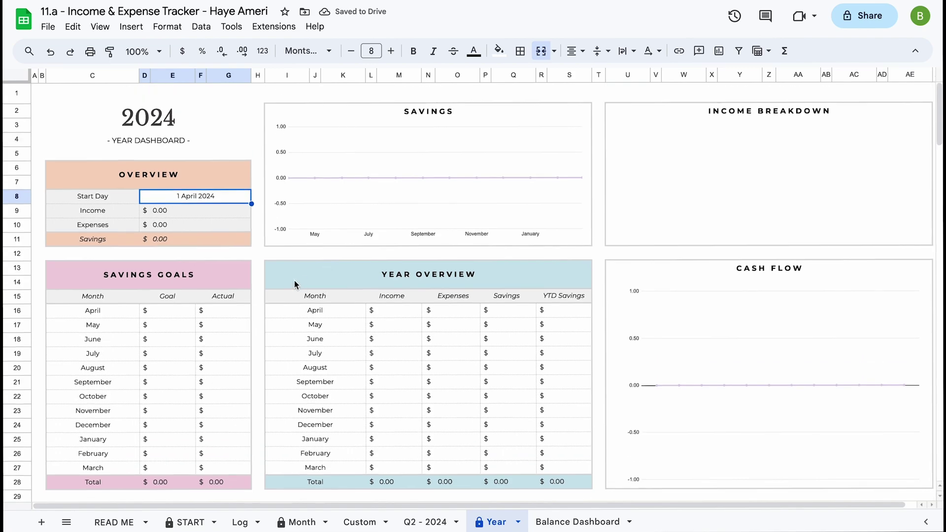
Set the Year overview's start day to 3 April 2024 and check the April and May rows of the year overview.
double_click(214, 199)
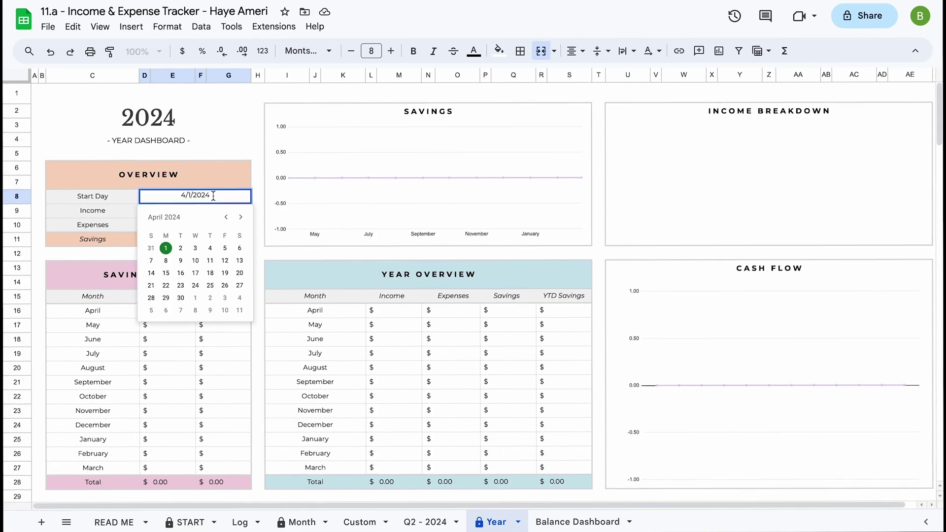
left_click(194, 248)
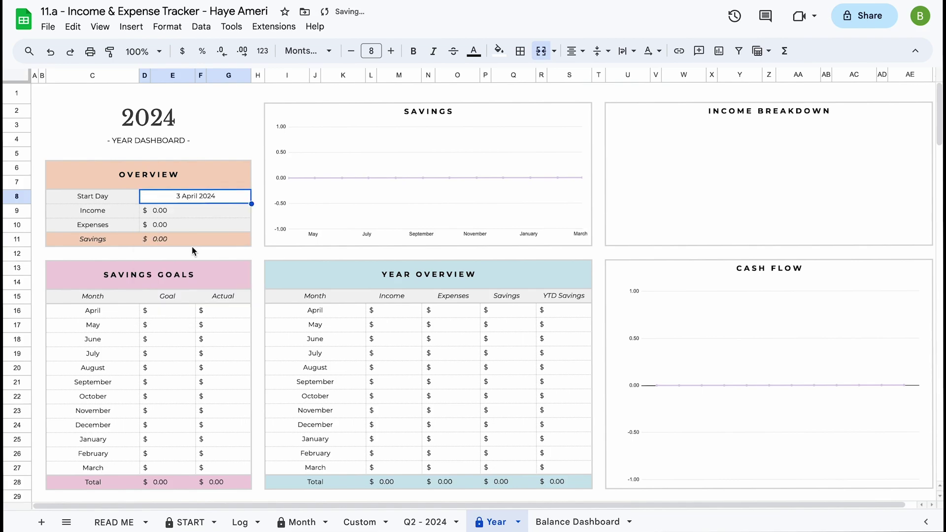
scroll(311, 296, "down", 2)
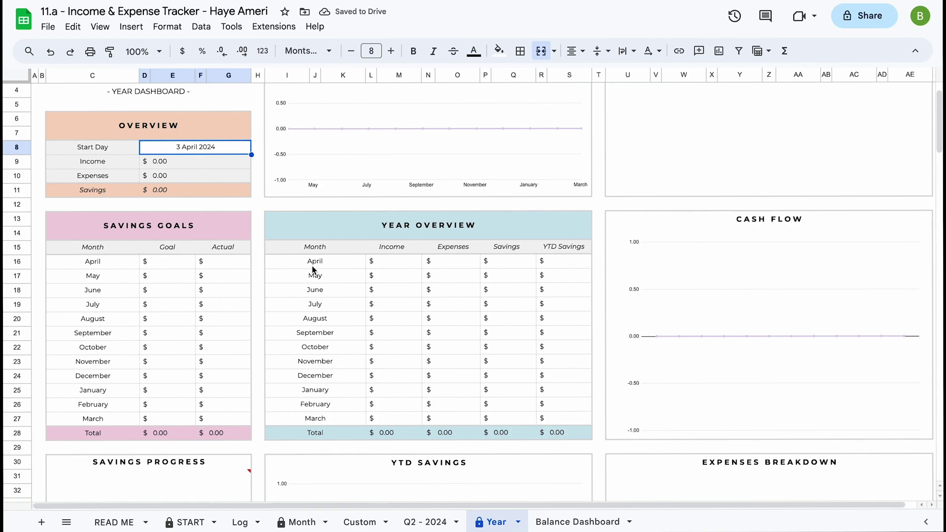
left_click(310, 265)
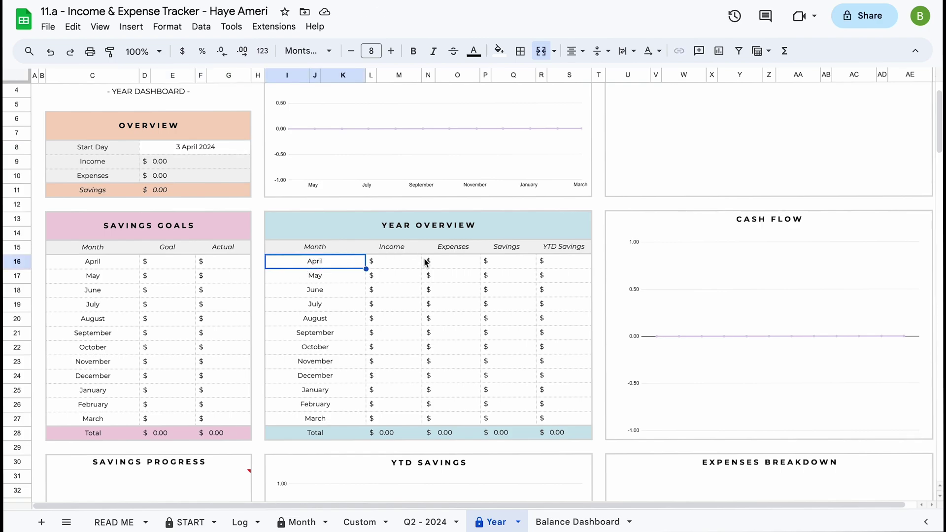
left_click(308, 279)
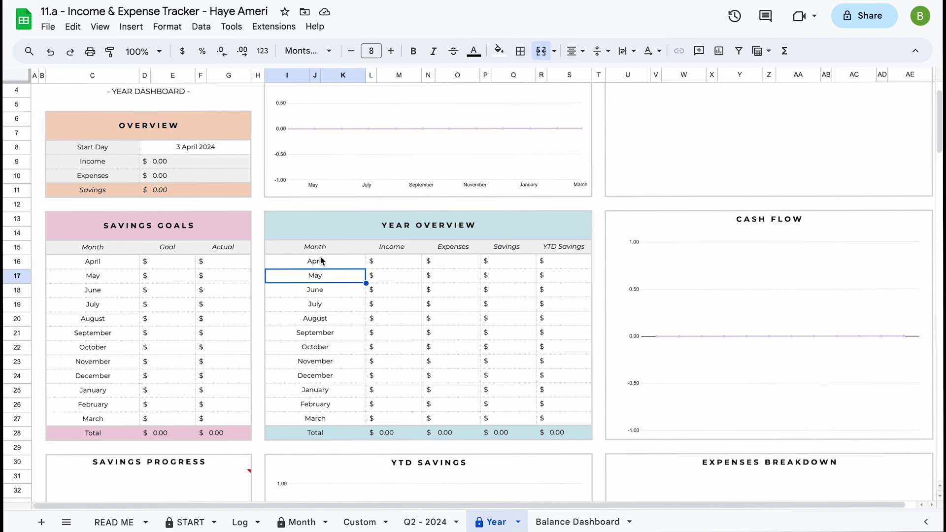
scroll(322, 265, "up", 2)
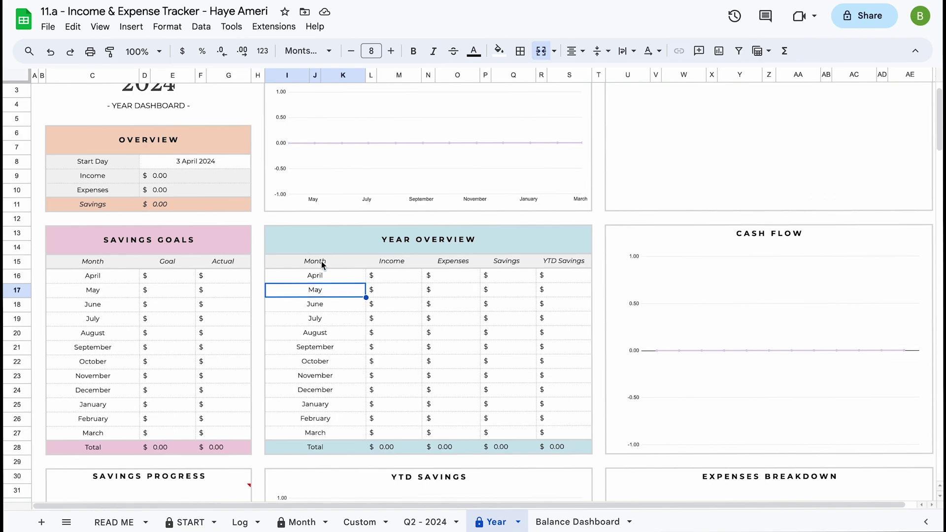
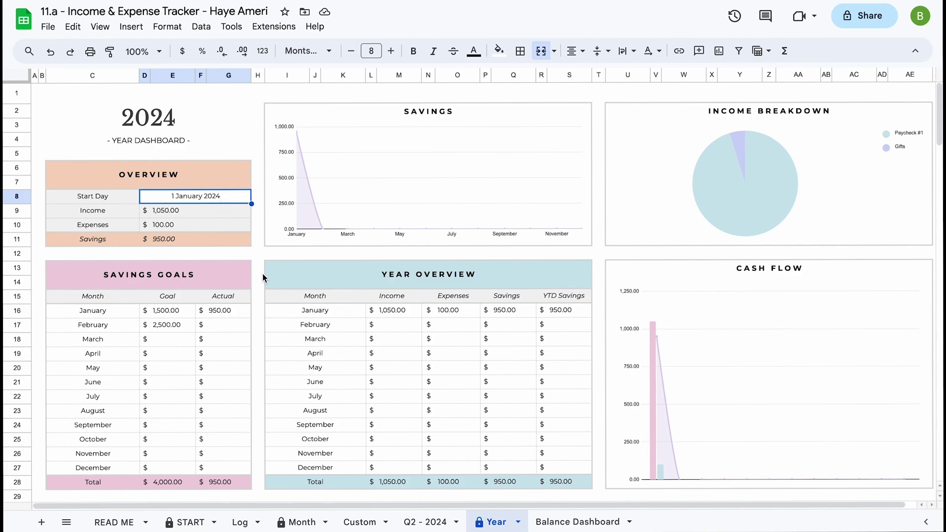
Examine the Year dashboard's savings goals and year overview tables, and its savings, income breakdown and expenses breakdown charts.
scroll(335, 272, "down", 1)
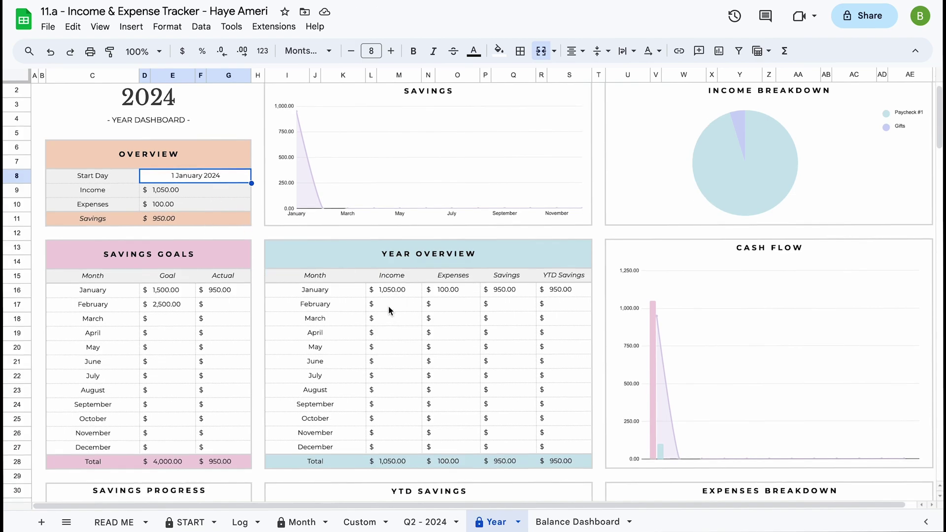
scroll(228, 336, "up", 1)
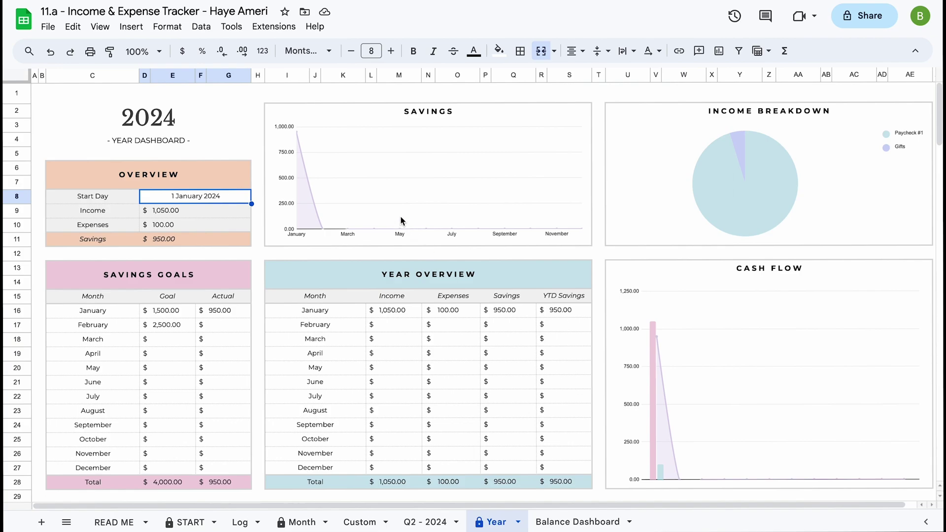
left_click(368, 193)
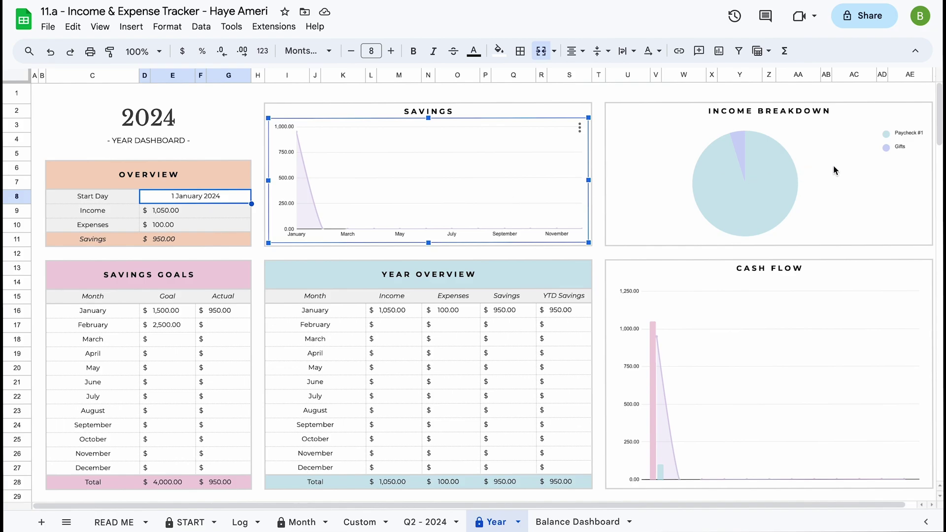
left_click(781, 173)
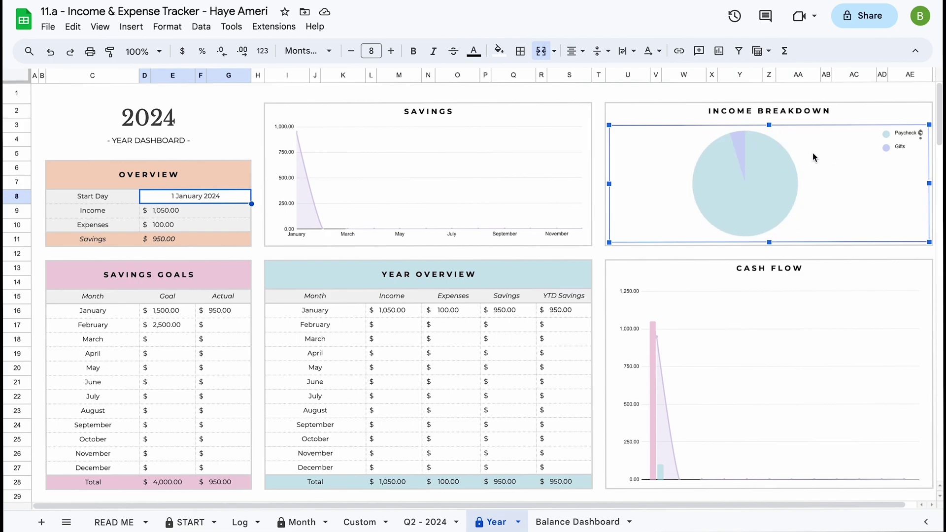
scroll(761, 265, "down", 5)
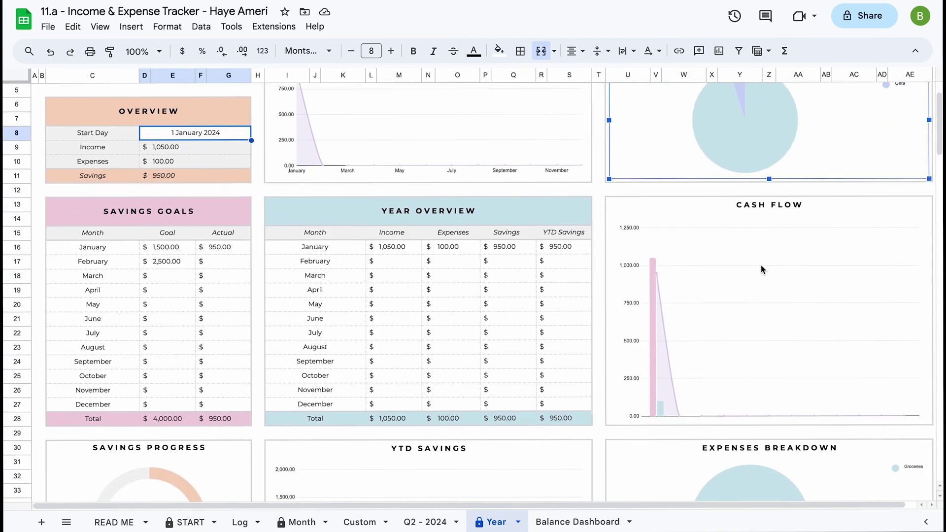
left_click(761, 416)
mouse_move(784, 397)
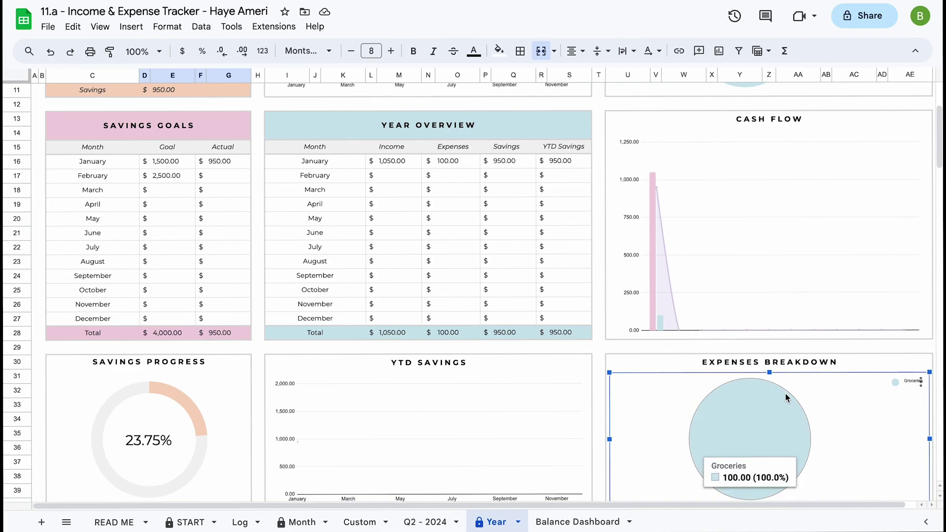
Inspect January's bars in the Year dashboard's cash flow chart, along with the savings progress and YTD savings charts.
scroll(730, 364, "up", 4)
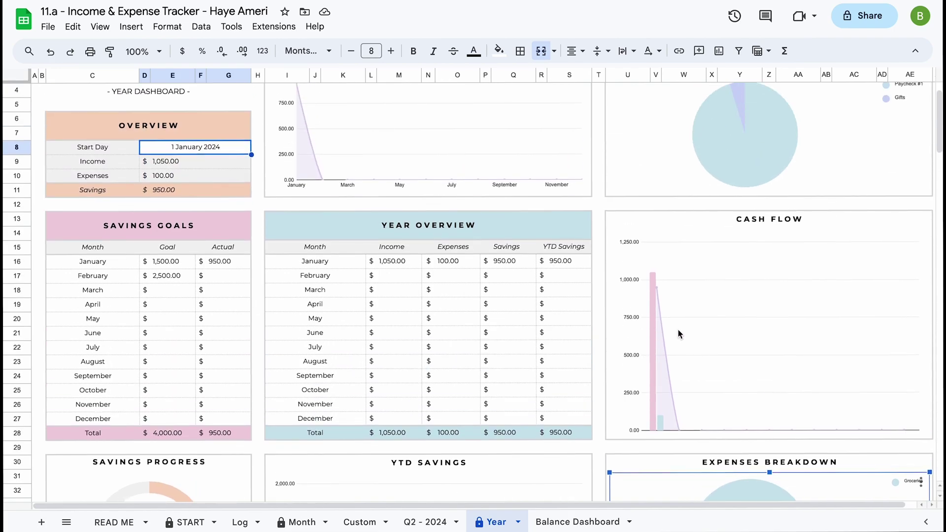
left_click(676, 292)
mouse_move(653, 305)
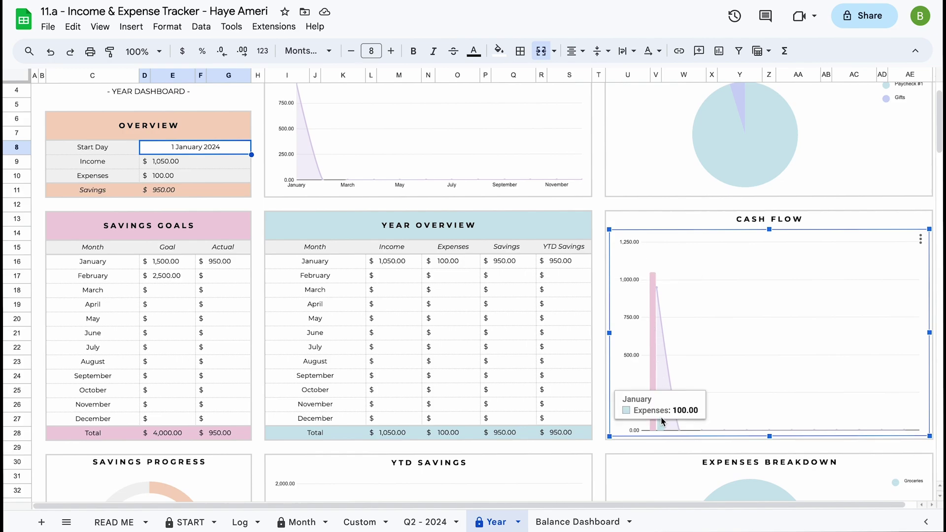
mouse_move(659, 285)
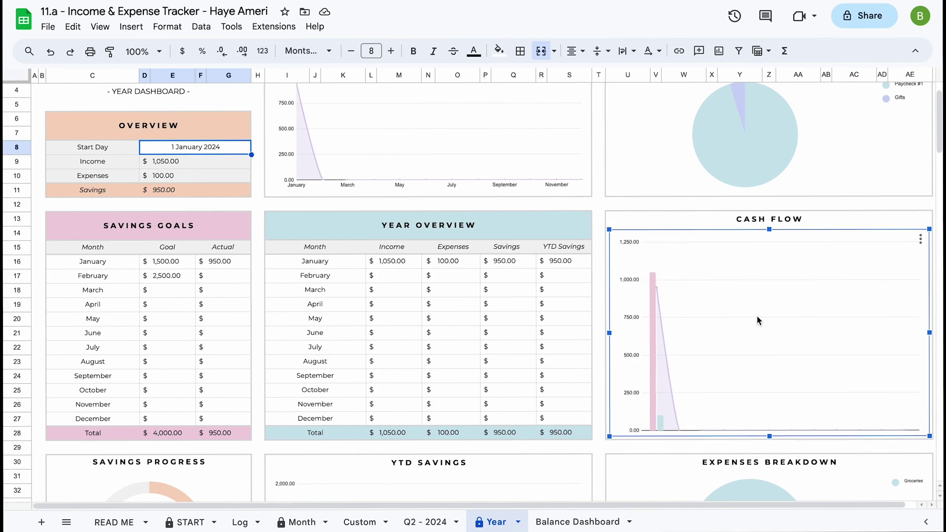
scroll(739, 326, "down", 3)
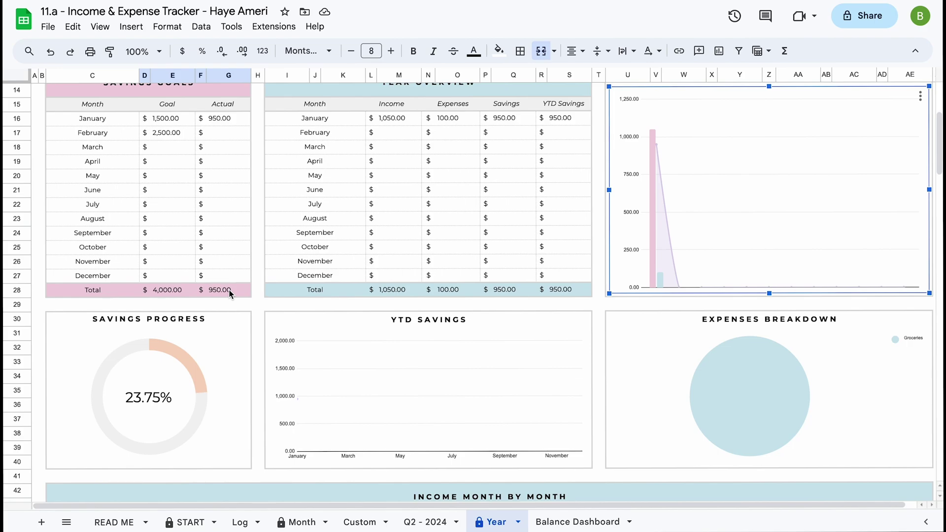
scroll(291, 367, "down", 1)
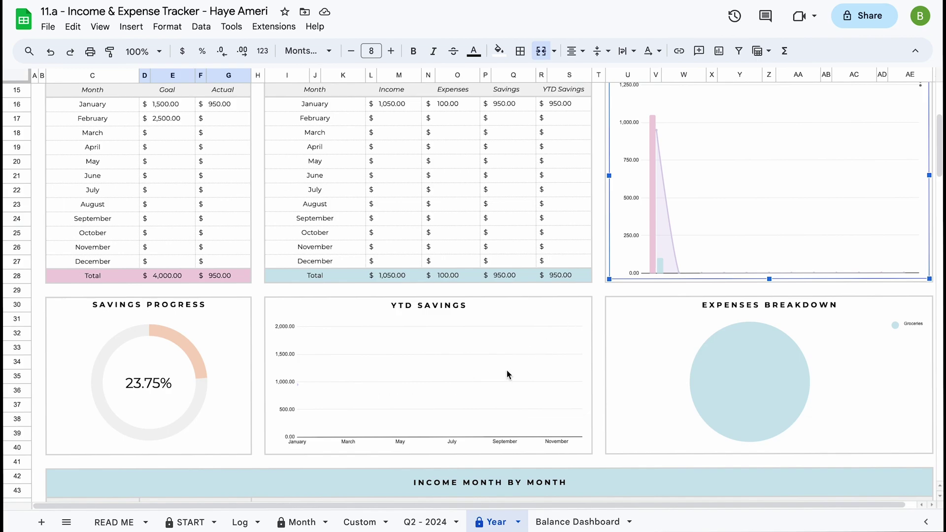
scroll(506, 371, "up", 3)
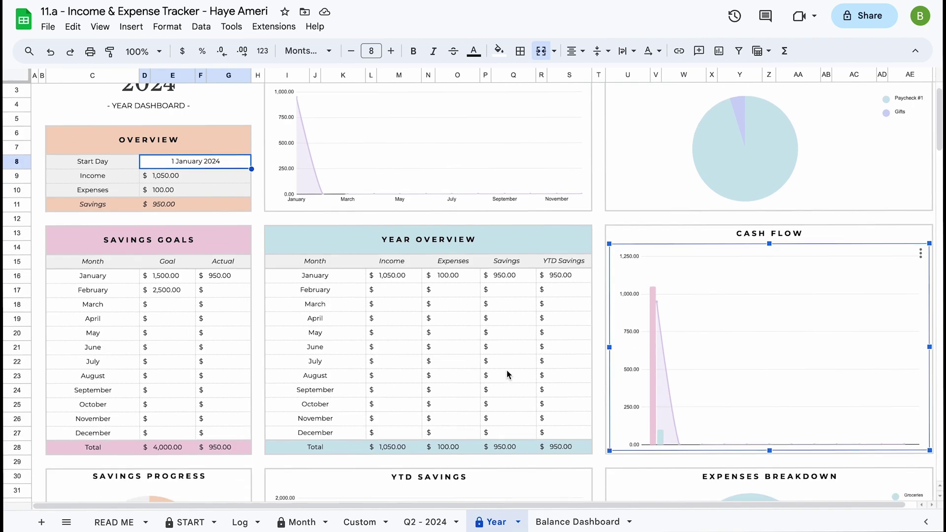
Examine the Income Month by Month table, including its category rows, total and average columns, monthly columns and bottom total row.
scroll(507, 370, "down", 8)
scroll(507, 371, "down", 3)
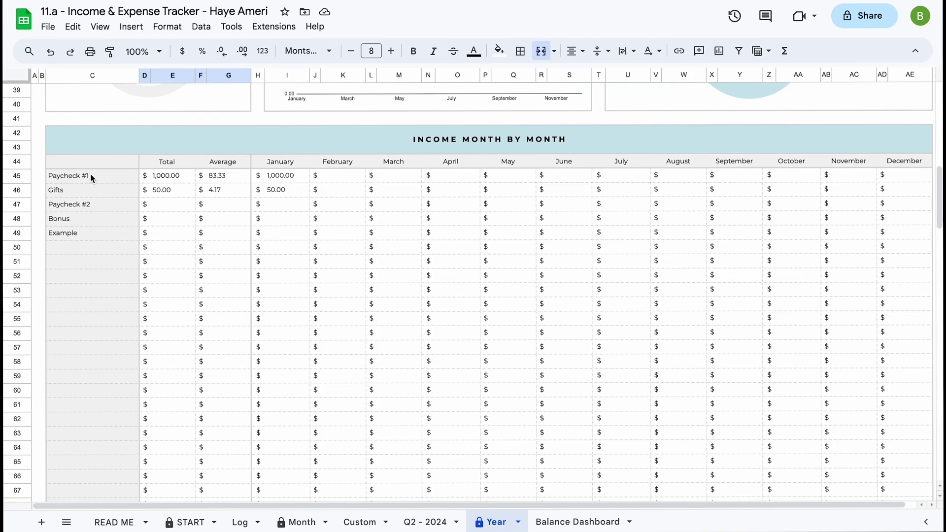
scroll(95, 313, "down", 15)
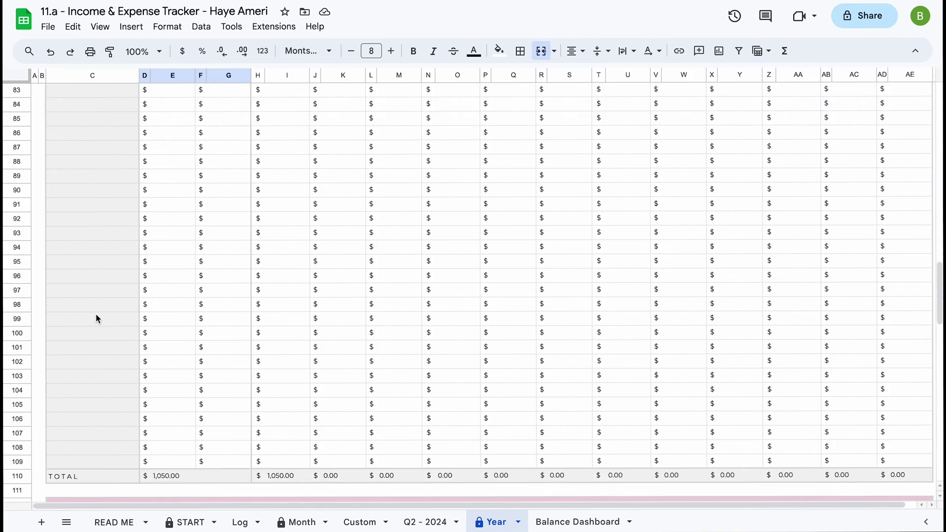
scroll(97, 317, "down", 3)
scroll(96, 297, "up", 12)
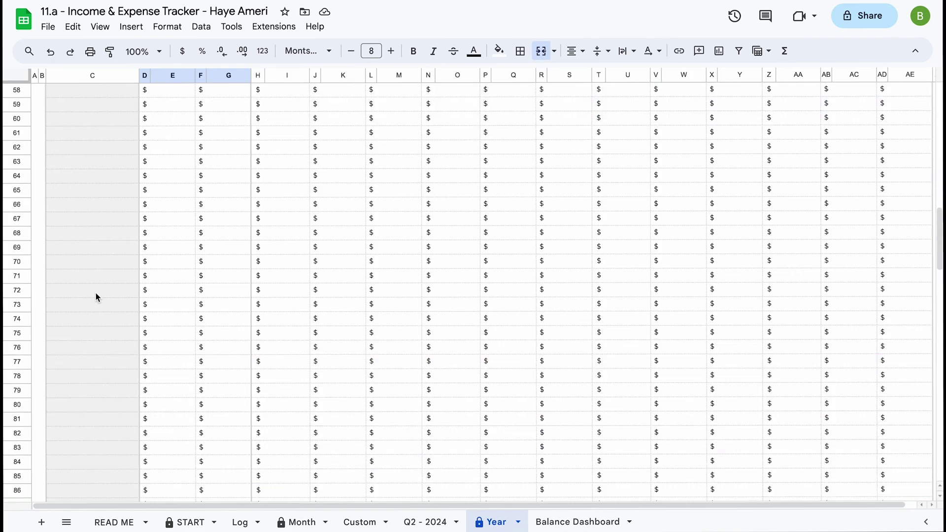
scroll(96, 297, "up", 7)
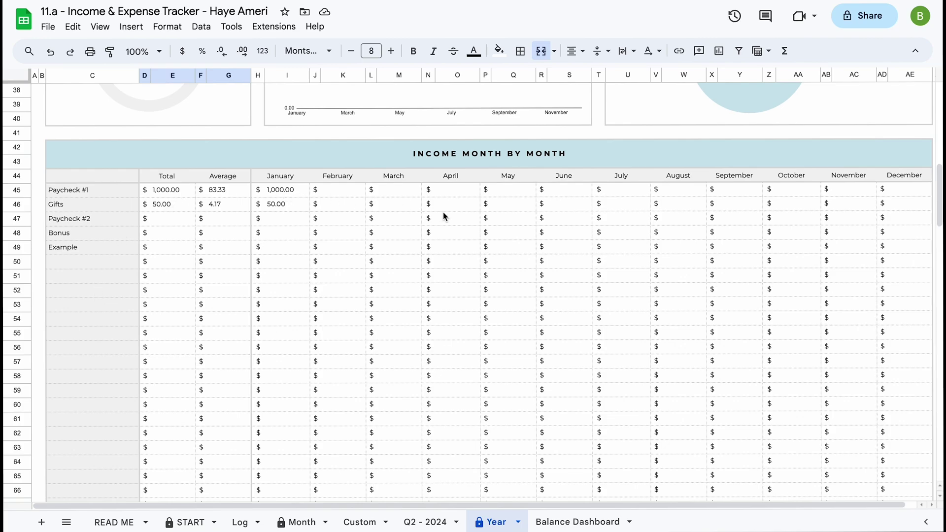
scroll(444, 216, "right", 1)
scroll(443, 215, "left", 1)
scroll(79, 284, "up", 2)
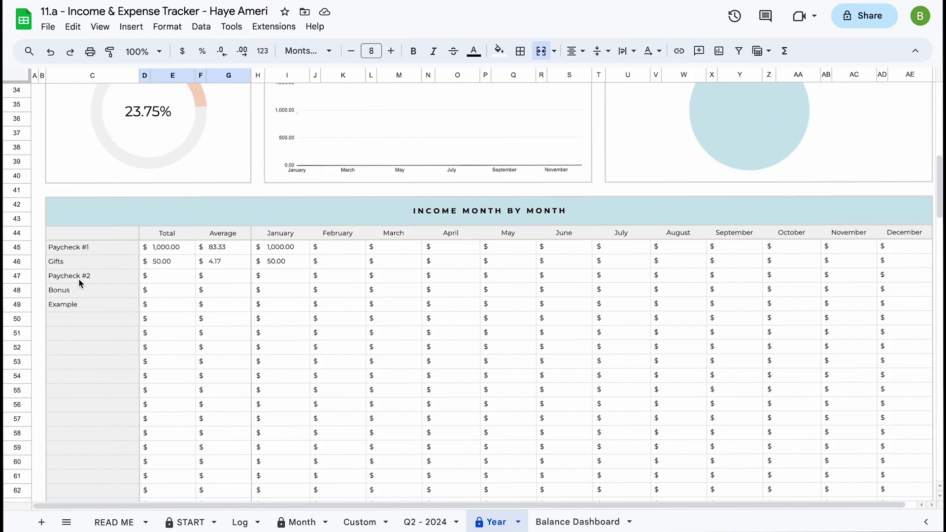
scroll(78, 284, "down", 2)
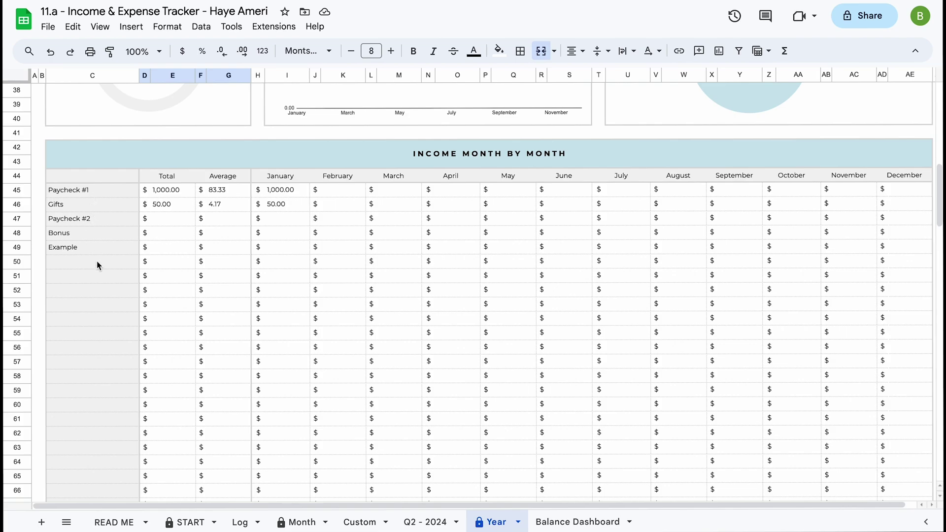
scroll(97, 261, "down", 1)
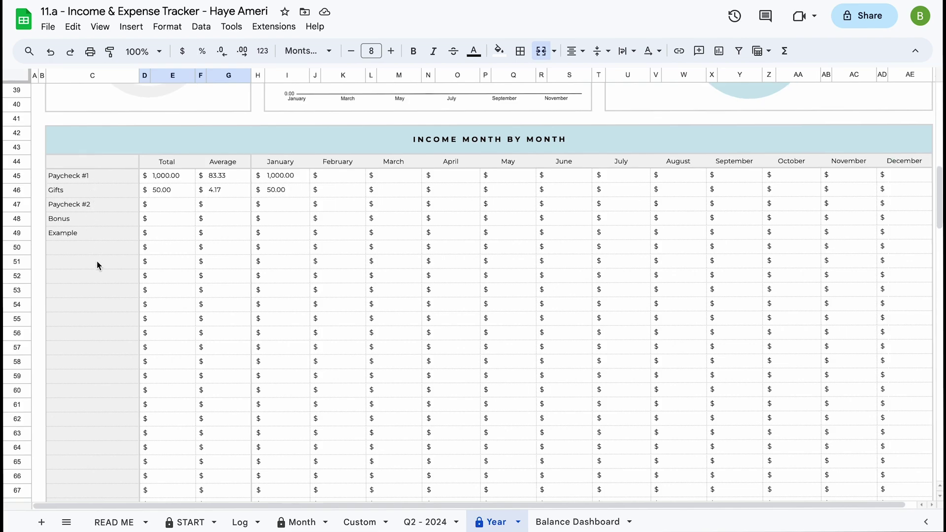
Hide the unused rows 53 to 109 of the Income Month by Month table, accepting the protected-range edit.
left_click(16, 291)
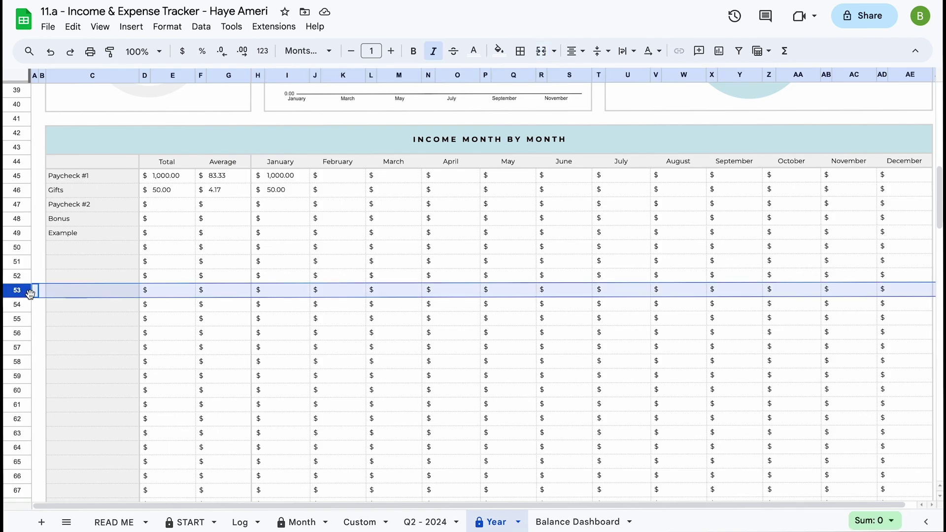
scroll(20, 293, "down", 12)
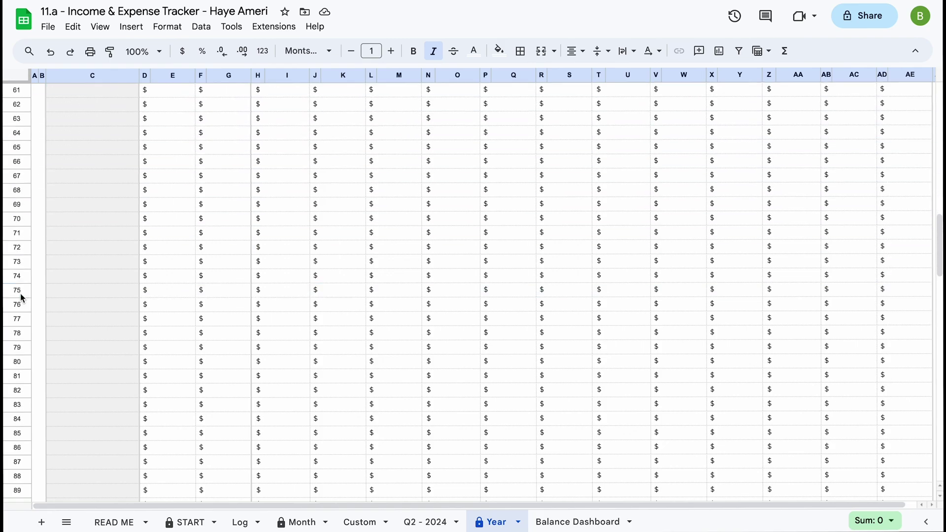
scroll(20, 293, "down", 2)
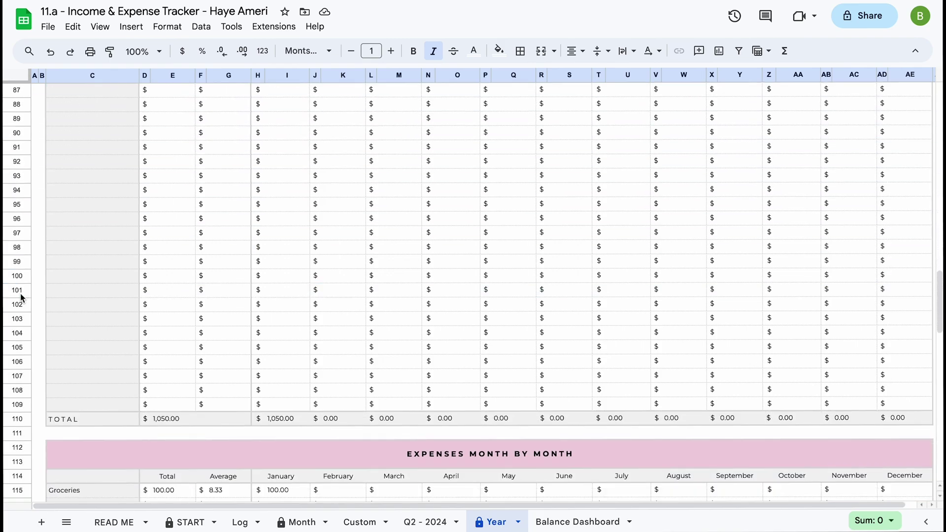
left_click(27, 403, "shift")
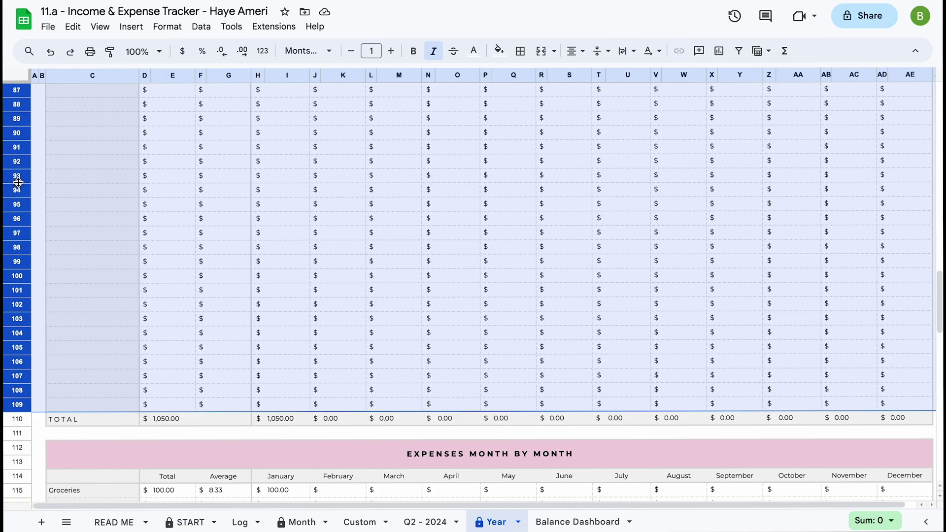
right_click(20, 160)
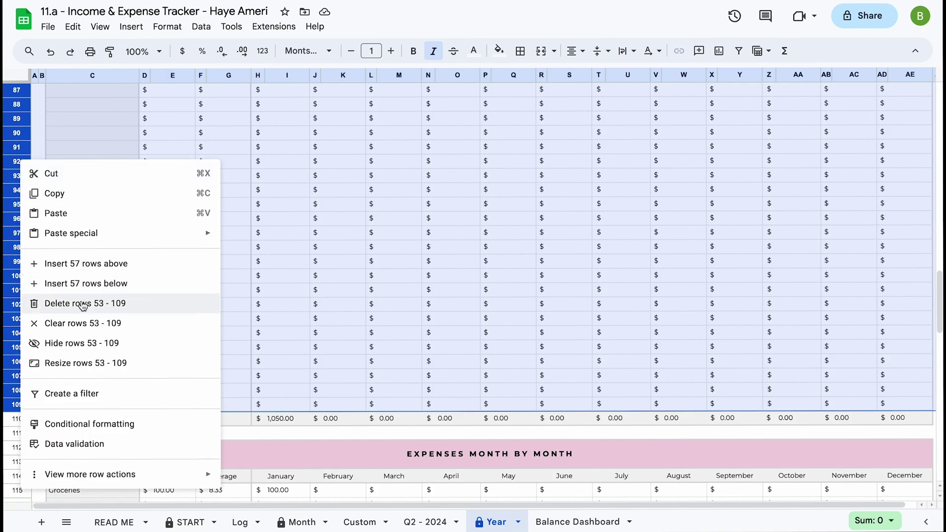
left_click(83, 346)
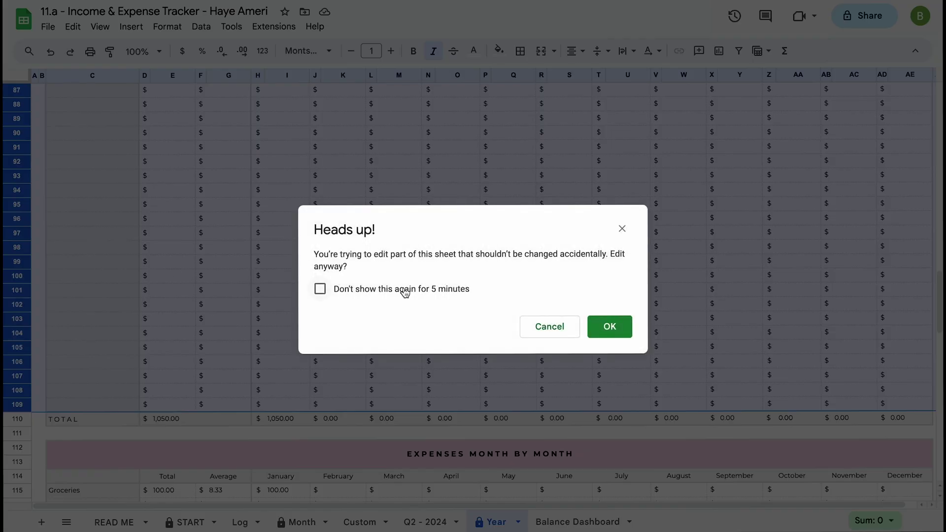
left_click(609, 327)
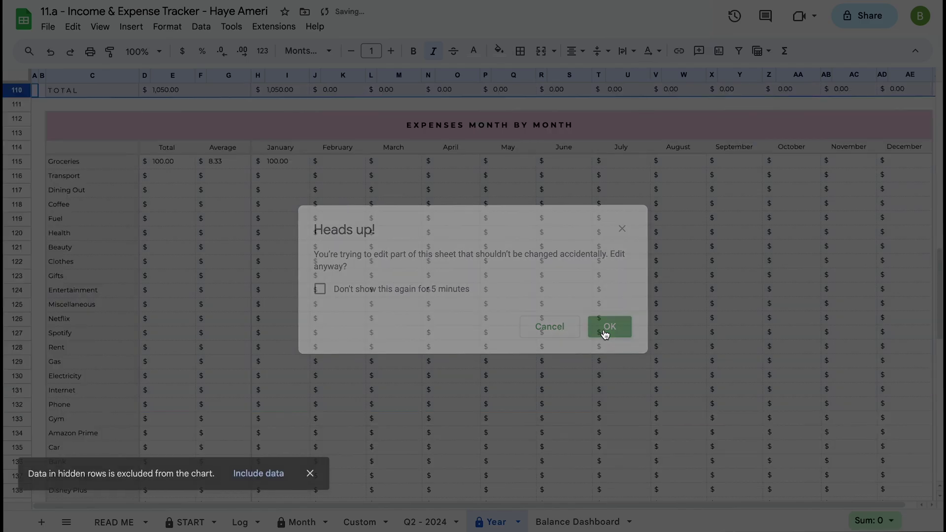
left_click(429, 290)
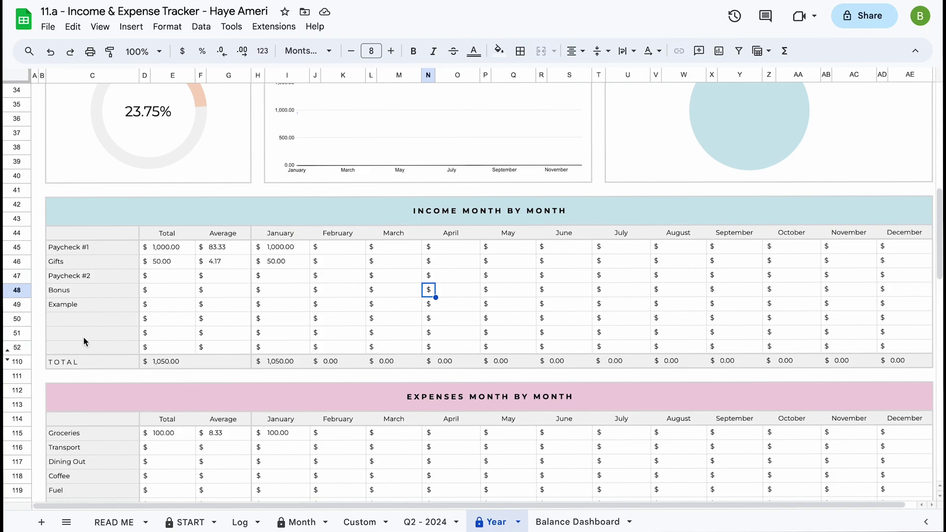
Unhide rows 53 to 109 of the Income Month by Month table and undo that unhiding.
left_click(8, 355)
left_click(609, 325)
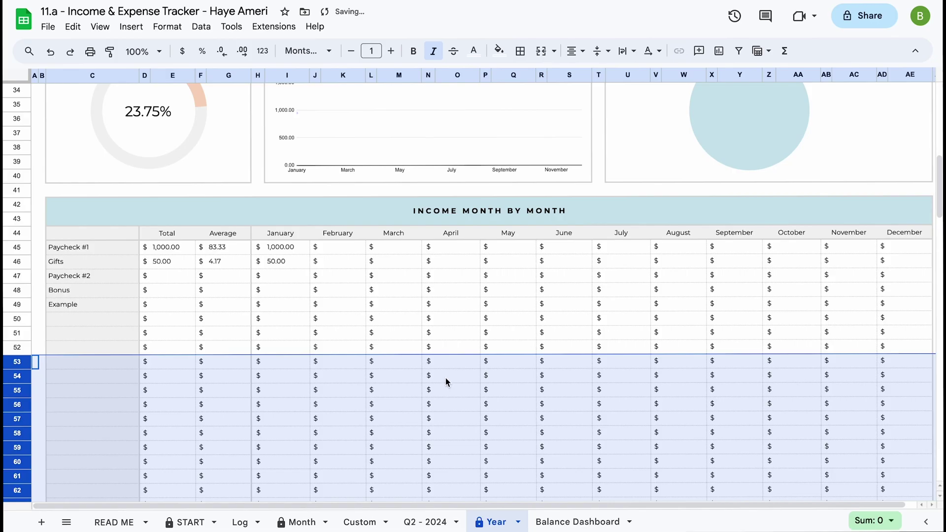
left_click(446, 378)
key("ctrl+z")
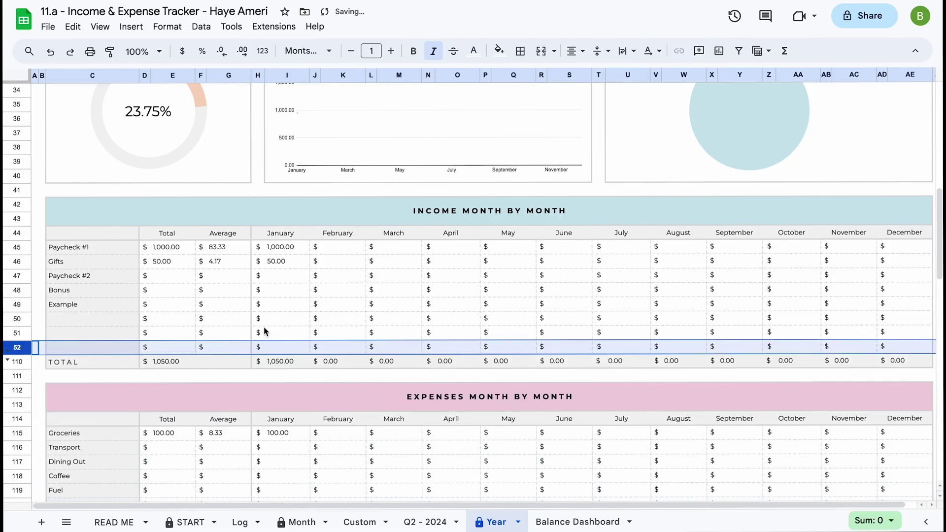
left_click(209, 318)
Hide the unused rows 140 to 179 of the Expenses Month by Month table, accepting the protected-range edit.
scroll(208, 315, "up", 3)
scroll(208, 315, "down", 2)
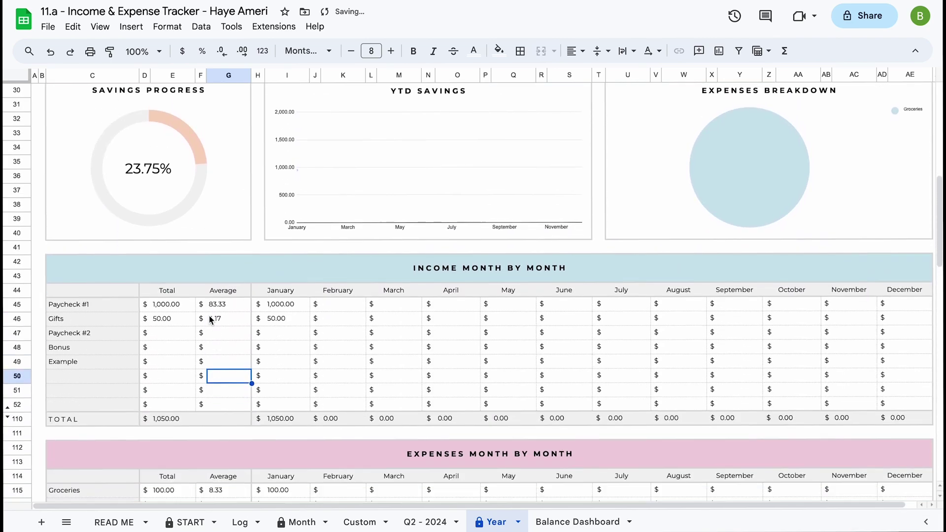
scroll(209, 316, "up", 5)
scroll(209, 315, "down", 5)
scroll(210, 319, "down", 1)
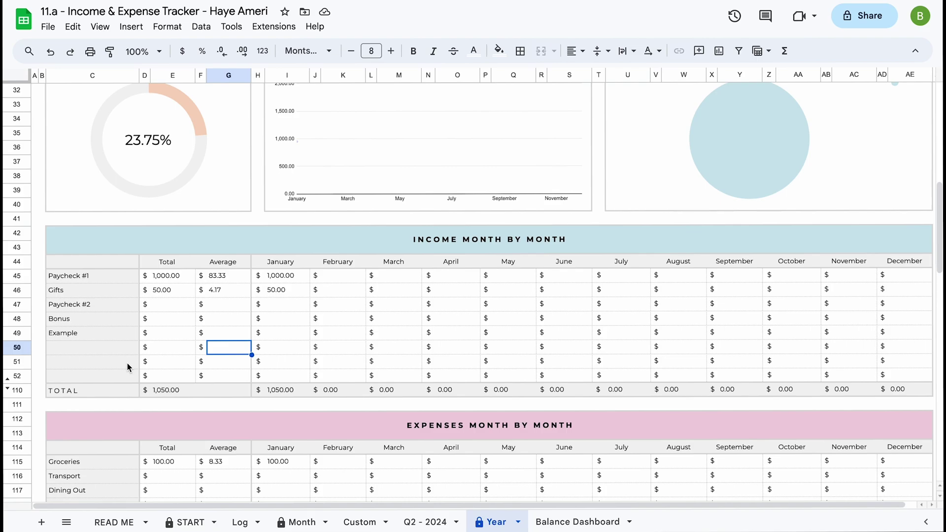
scroll(183, 355, "down", 7)
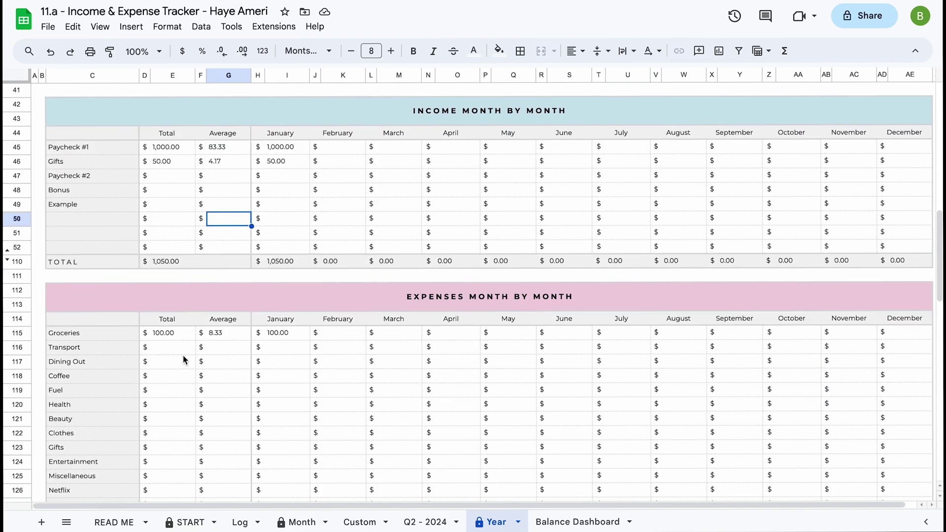
scroll(155, 374, "down", 4)
left_click(17, 333)
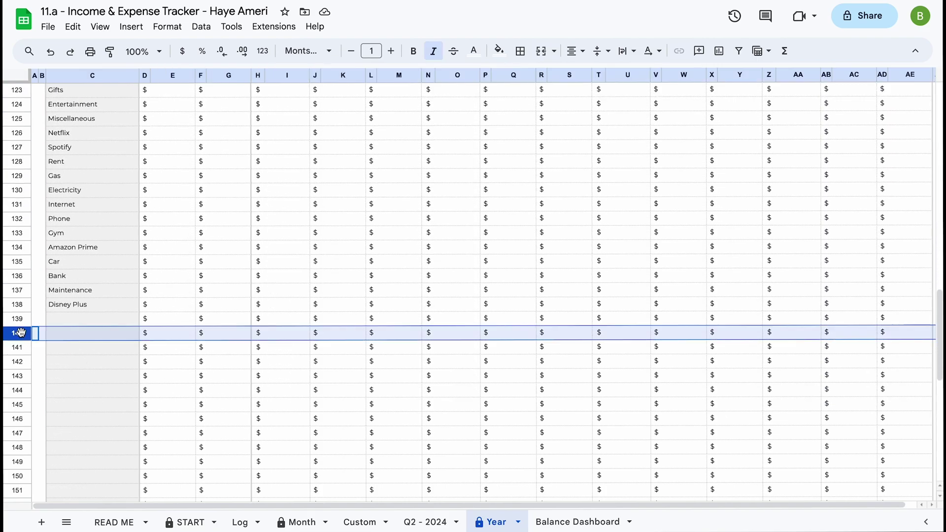
scroll(68, 396, "down", 10)
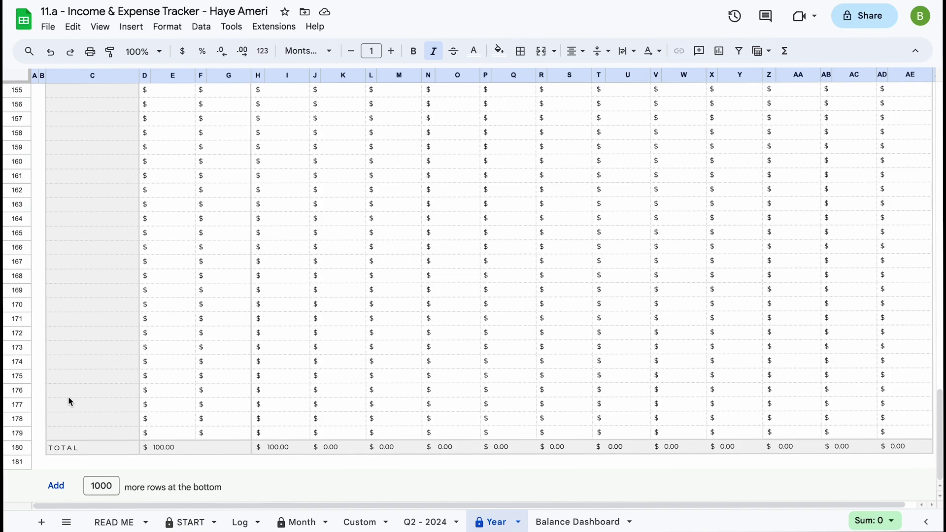
left_click(18, 433, "shift")
right_click(19, 433)
left_click(91, 272)
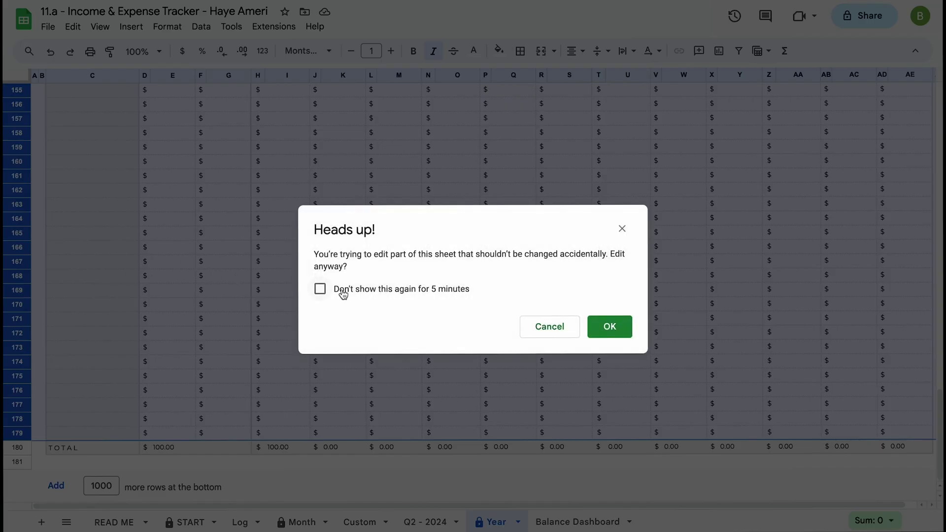
left_click(609, 326)
scroll(347, 295, "up", 10)
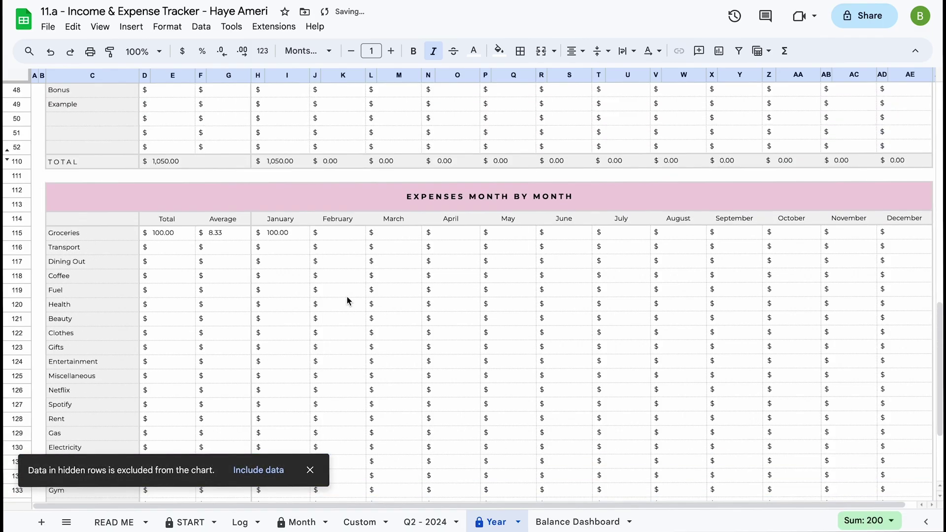
scroll(347, 301, "up", 8)
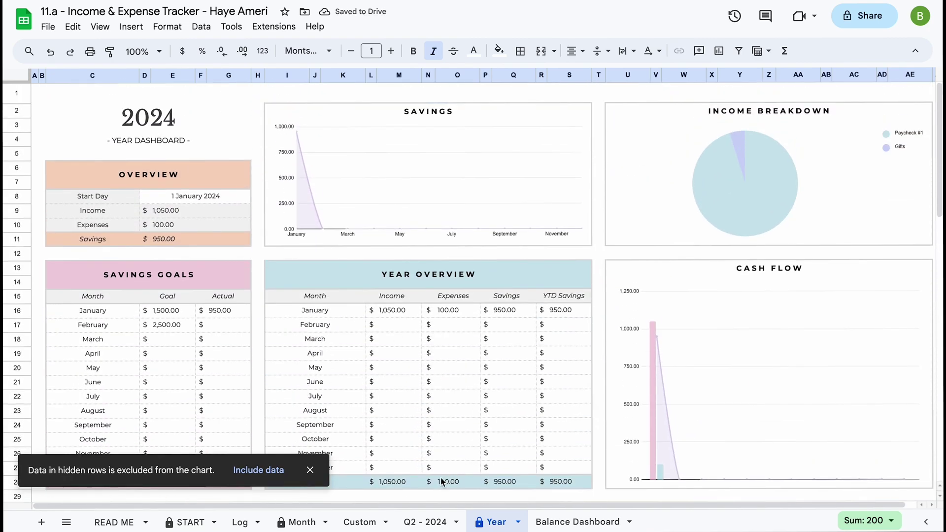
Hide the three logged transactions in rows 4 to 6 of the Log sheet.
left_click(241, 522)
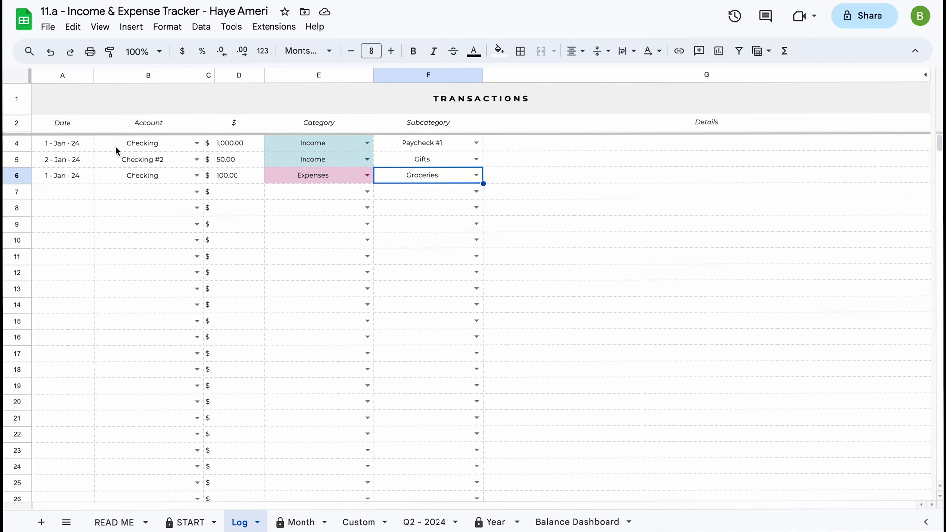
left_click(18, 143)
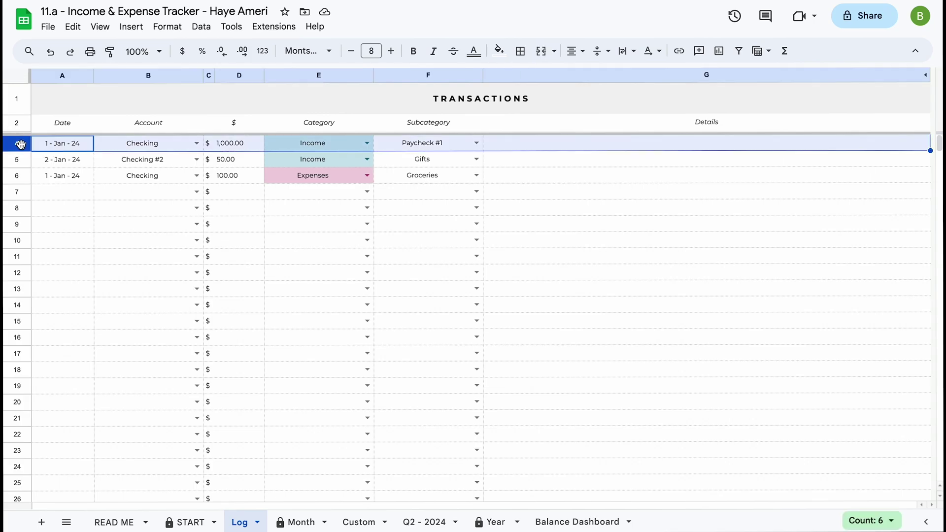
left_click(18, 176, "shift")
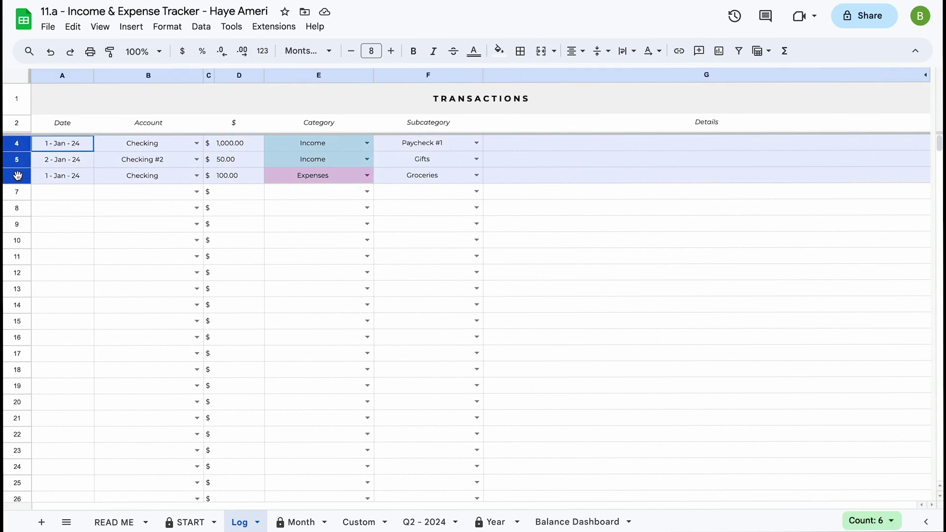
right_click(18, 176)
left_click(90, 366)
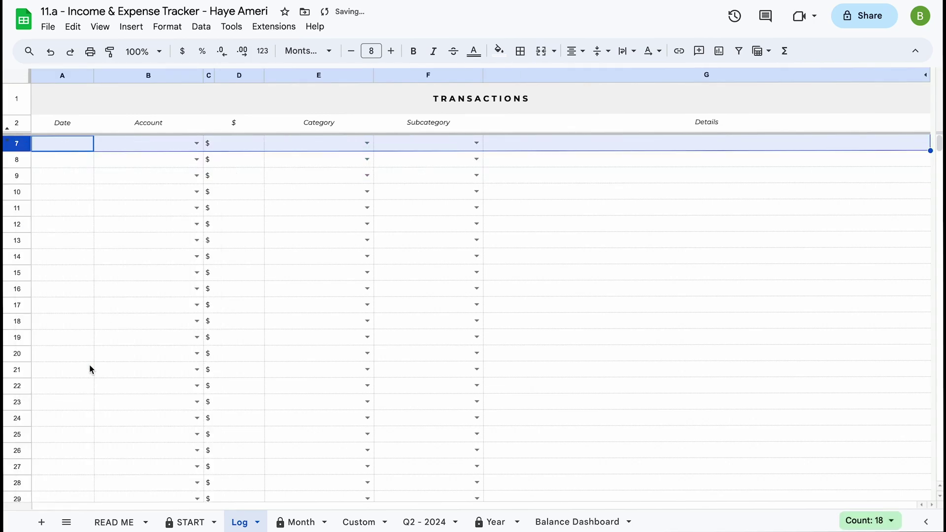
left_click(105, 246)
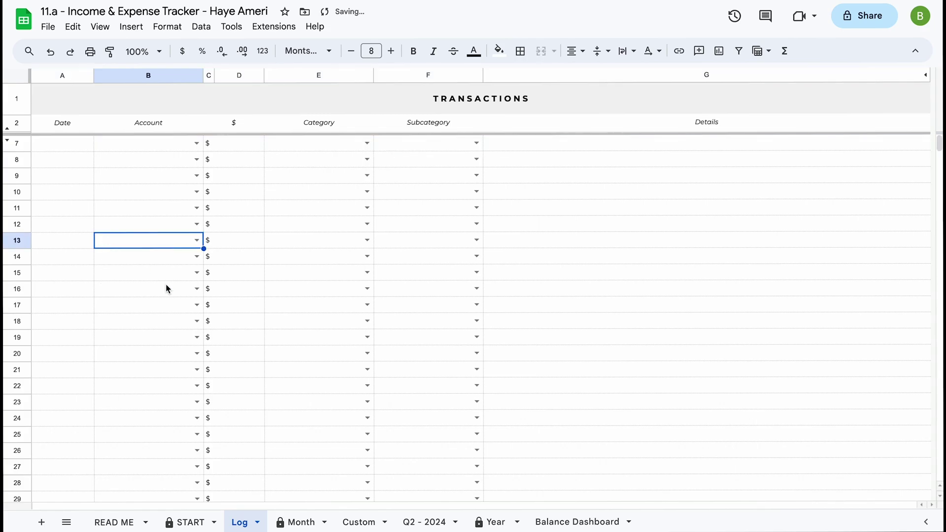
Check the Year dashboard while the logged transactions are hidden, and unhide rows 4 to 6 of the Log sheet.
left_click(438, 521)
left_click(495, 521)
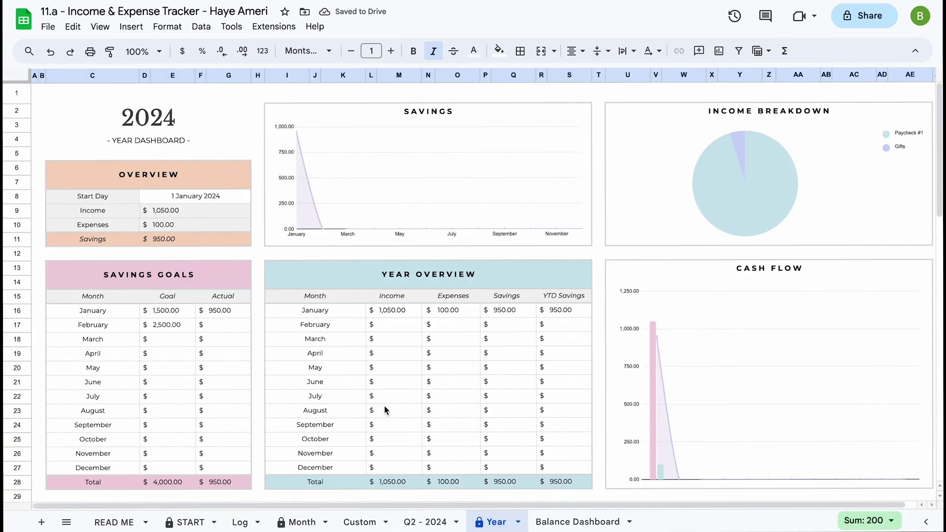
left_click(240, 522)
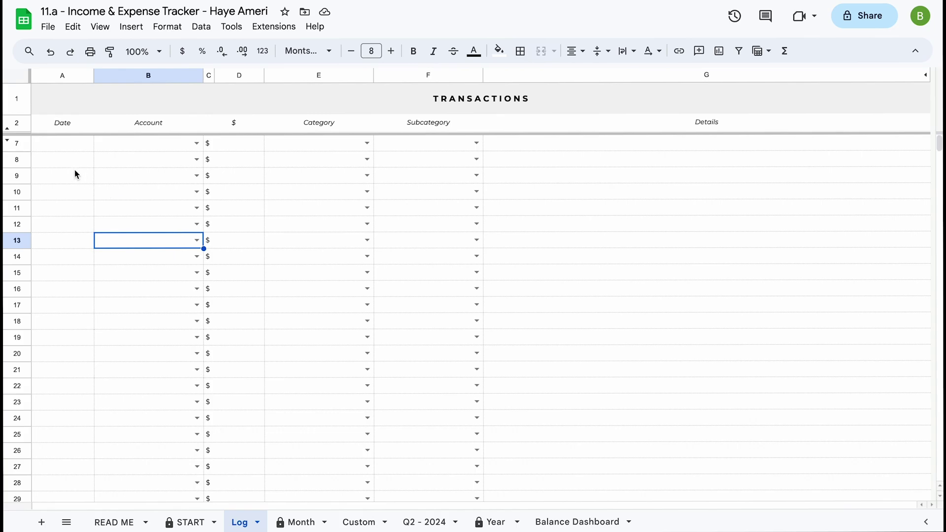
left_click(7, 143)
left_click(92, 224)
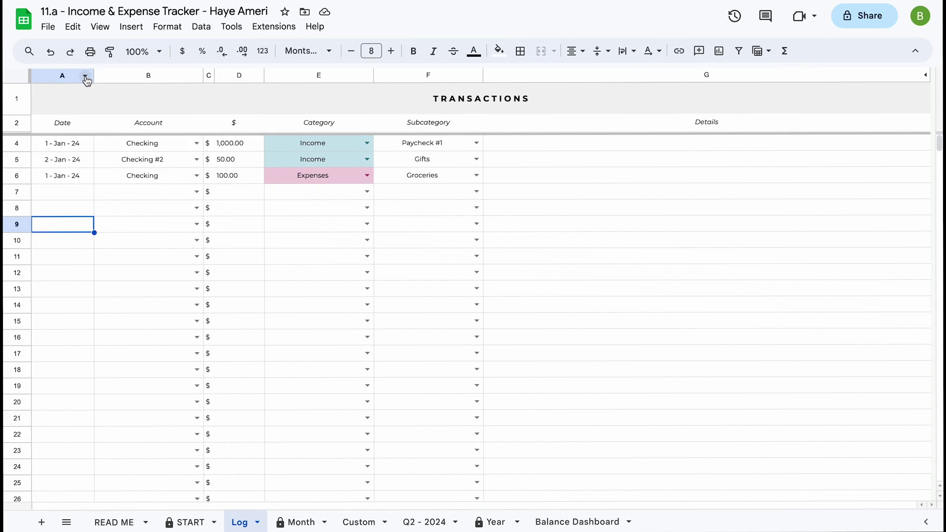
Sort the Log sheet's transactions by the Date column from A to Z.
left_click(85, 78)
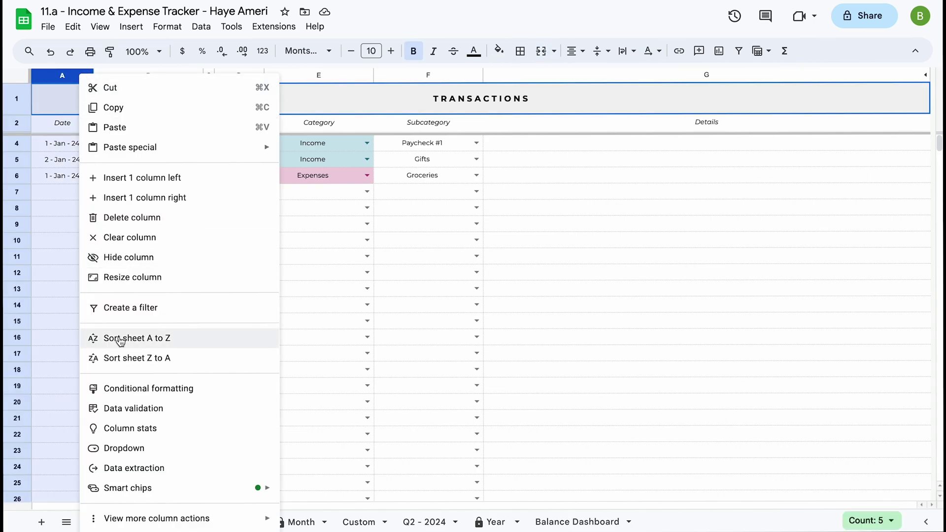
left_click(152, 340)
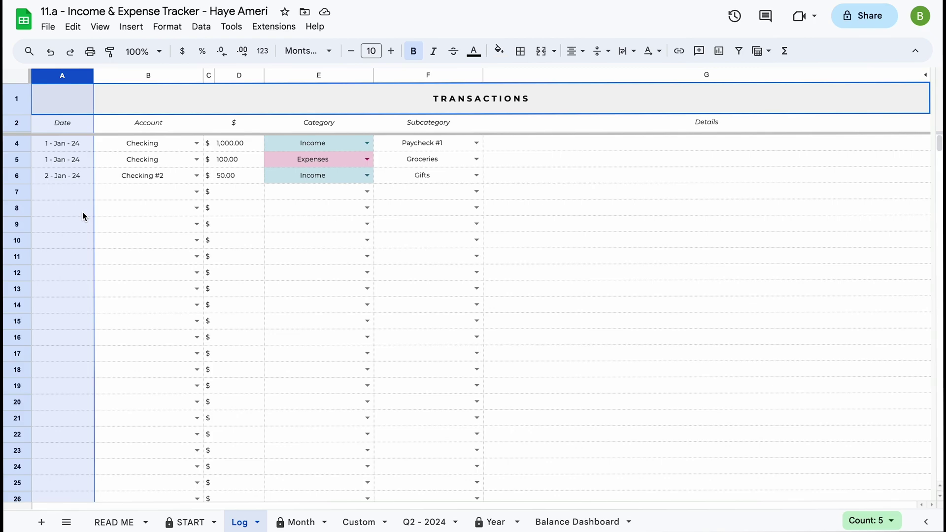
left_click(592, 340)
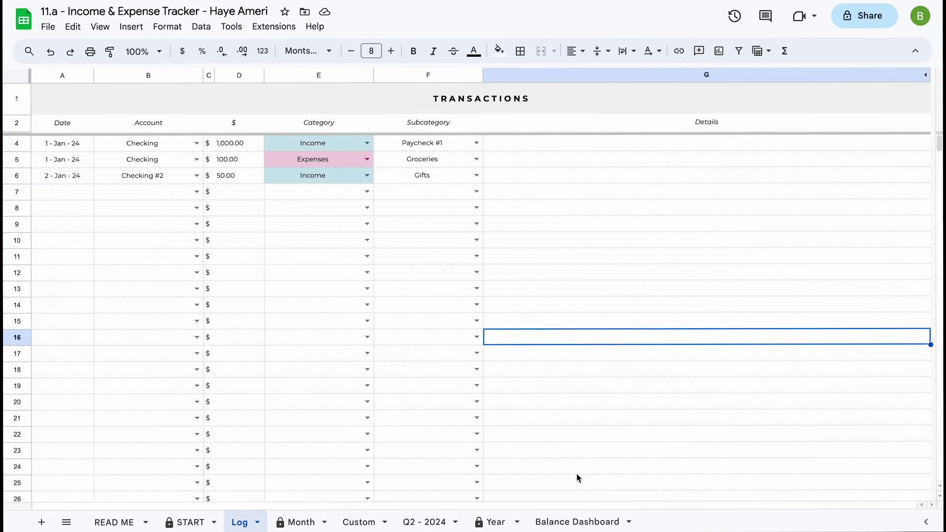
Examine the Checking account's start balance, total in, total out and current balance in the Balance Dashboard.
left_click(567, 520)
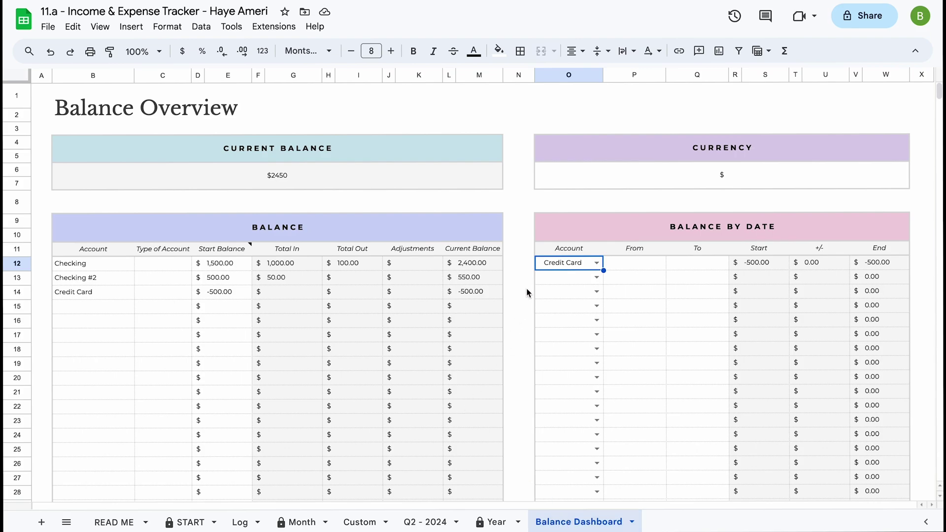
scroll(526, 288, "down", 1)
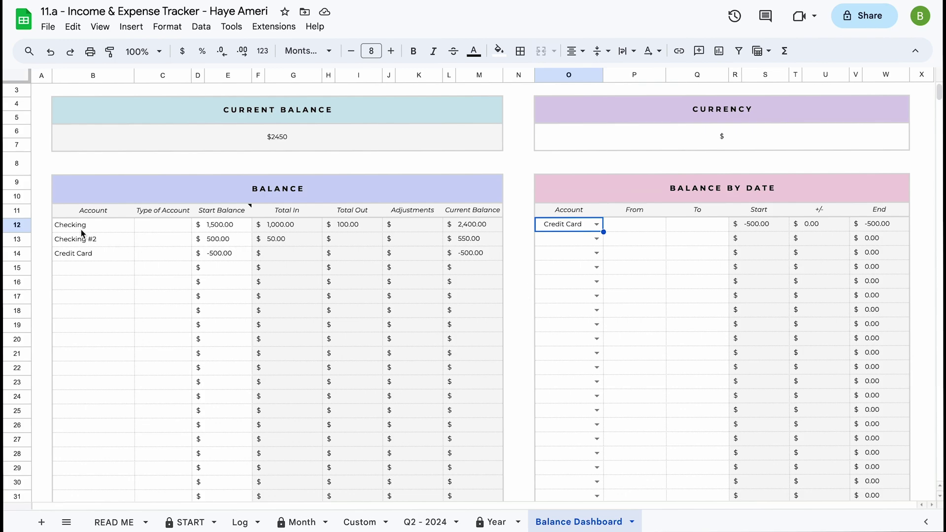
left_click(98, 228)
left_click(229, 232)
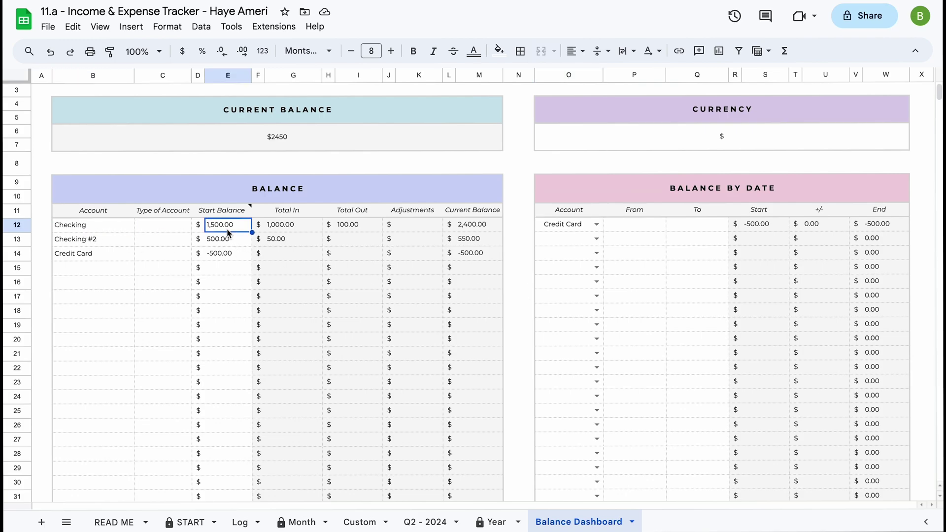
left_click(287, 232)
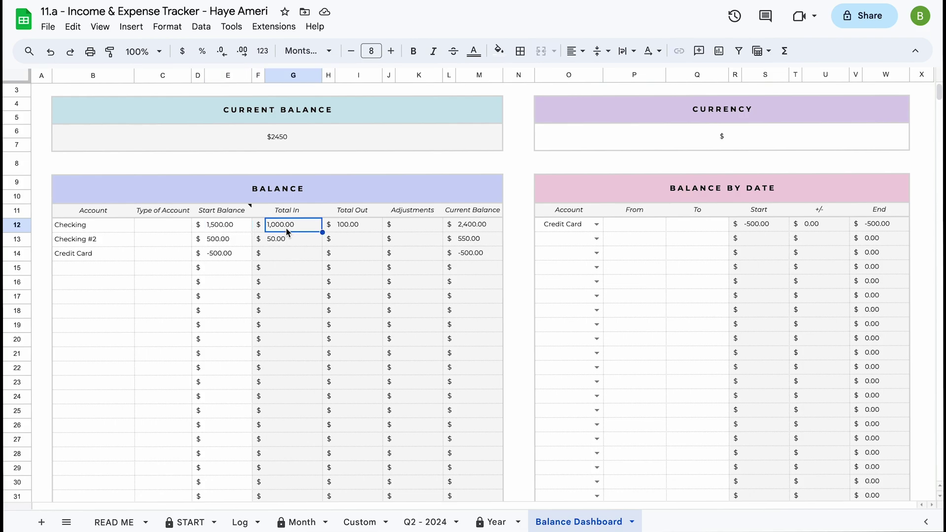
left_click(347, 229)
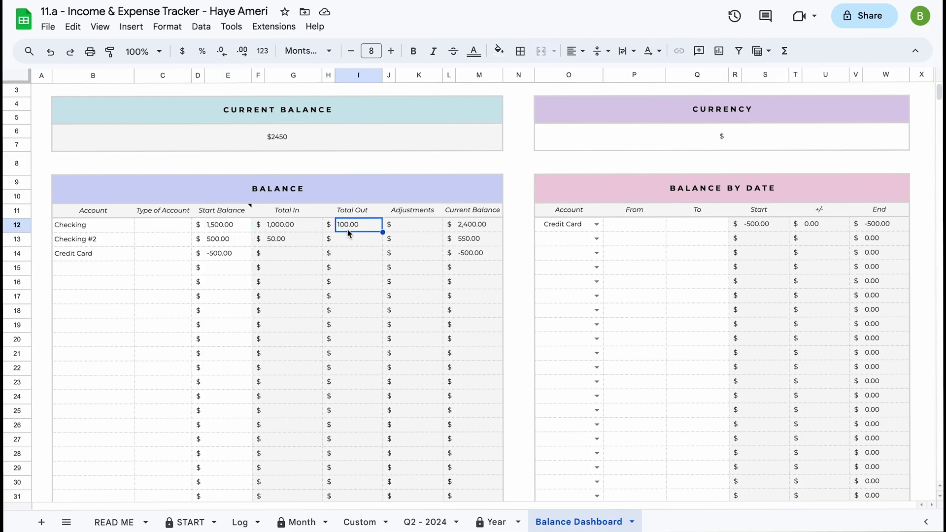
left_click(470, 230)
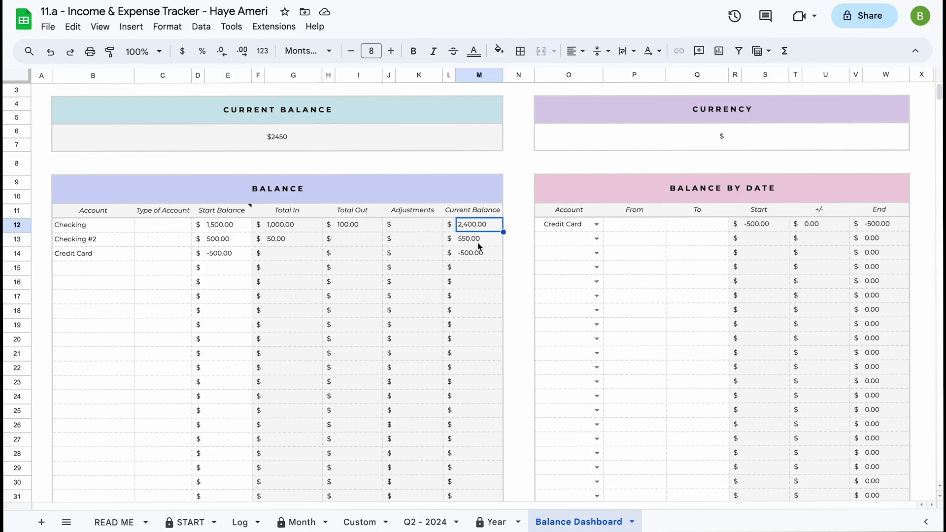
Fill the first Balance by Date row with the Checking account, from 1 Jan 2024 to 31 Jan 2024.
left_click(595, 226)
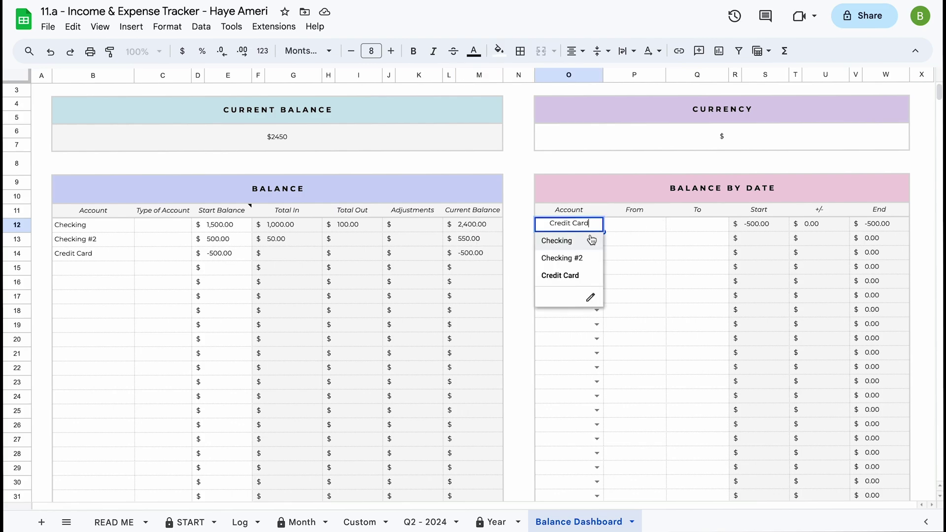
left_click(589, 239)
double_click(635, 228)
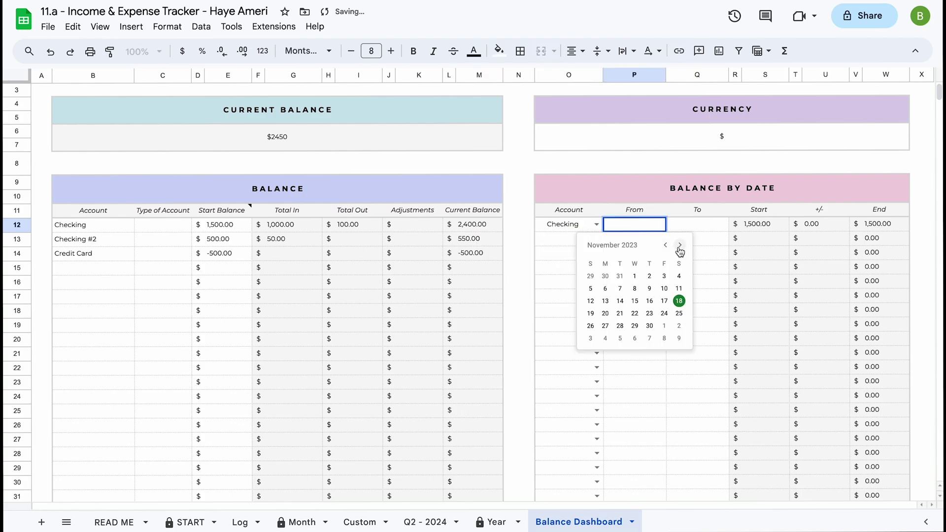
left_click(679, 245)
left_click(680, 245)
left_click(605, 275)
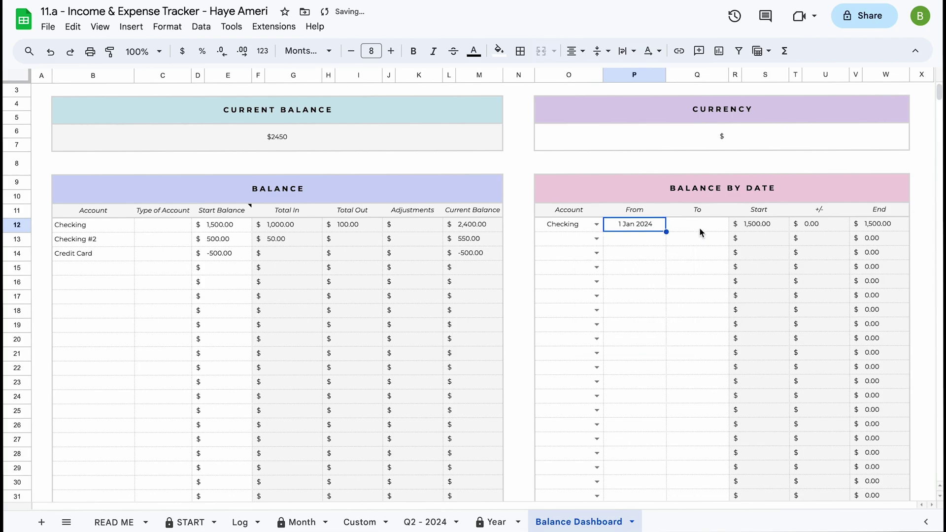
double_click(697, 224)
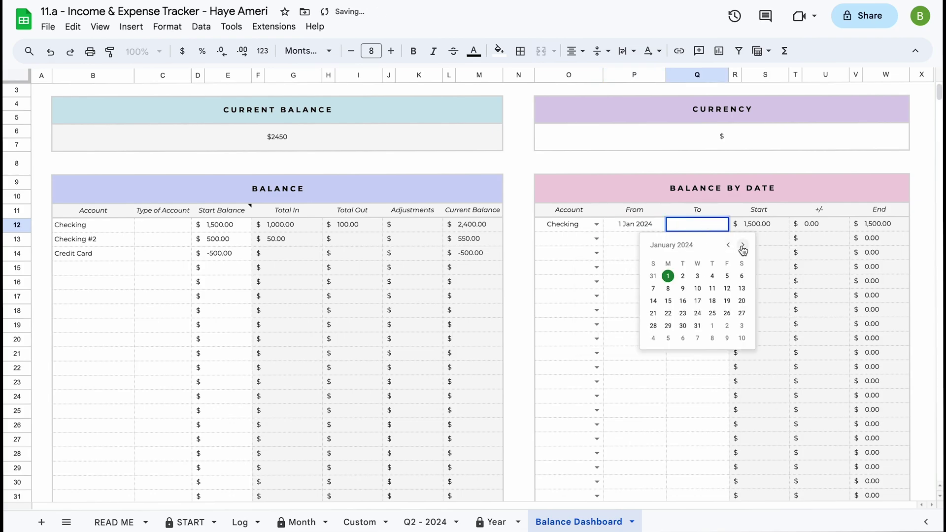
left_click(698, 326)
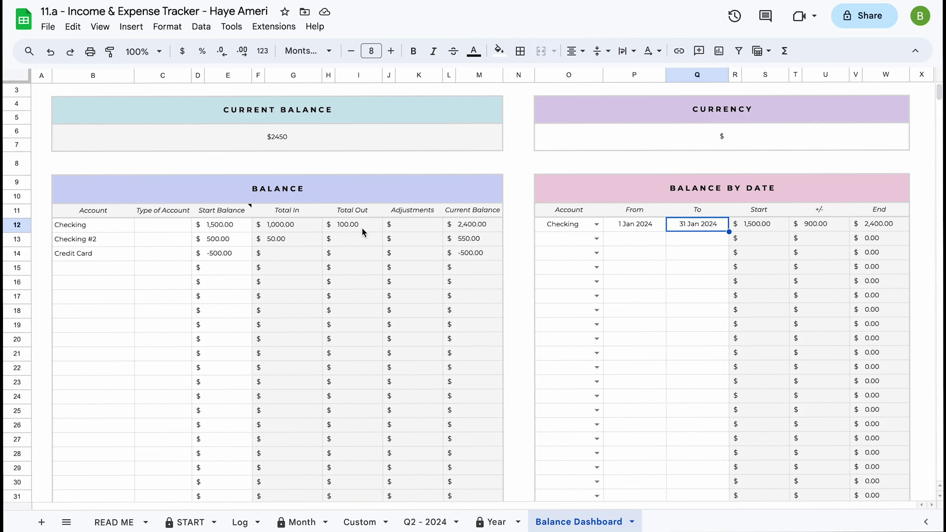
left_click(640, 280)
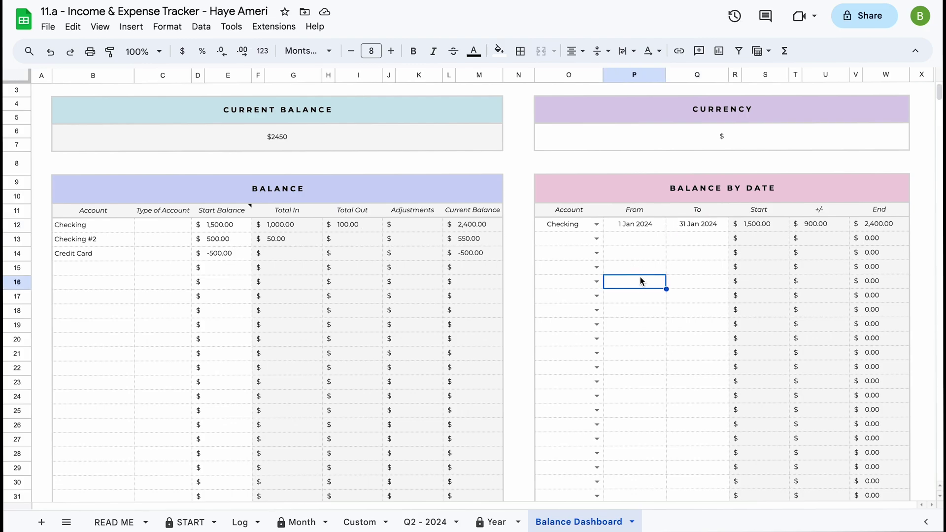
Enter 7 Jan 2024 as the date and Checking as the Out account in the first row of the Adjustments table.
scroll(518, 305, "up", 2)
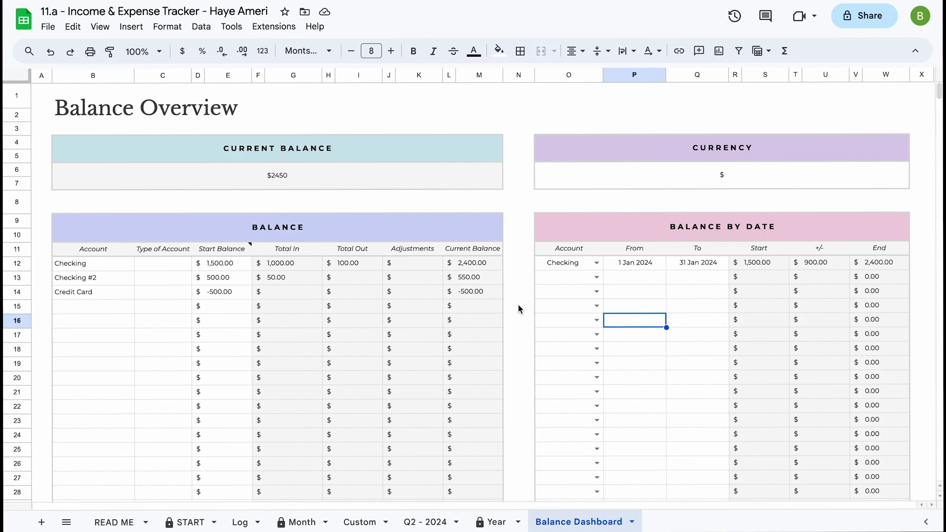
scroll(519, 306, "down", 2)
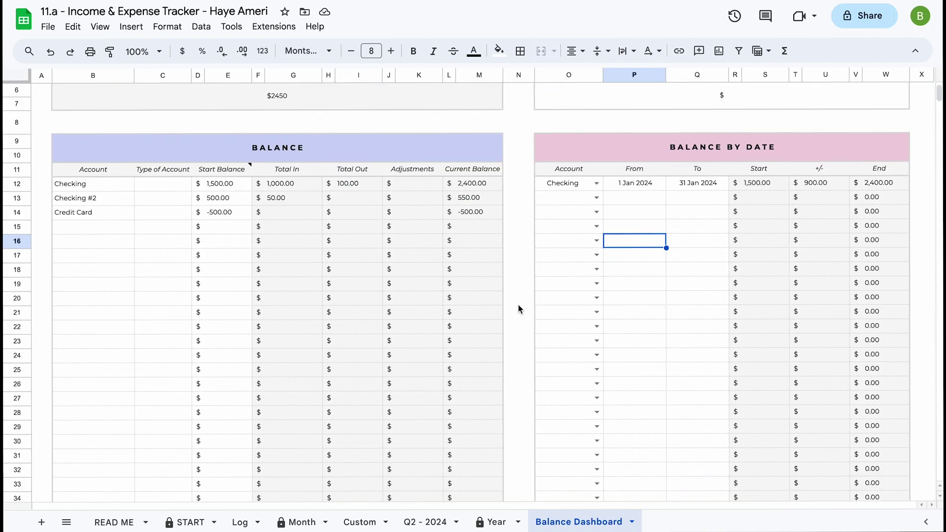
scroll(518, 305, "up", 2)
scroll(518, 304, "down", 15)
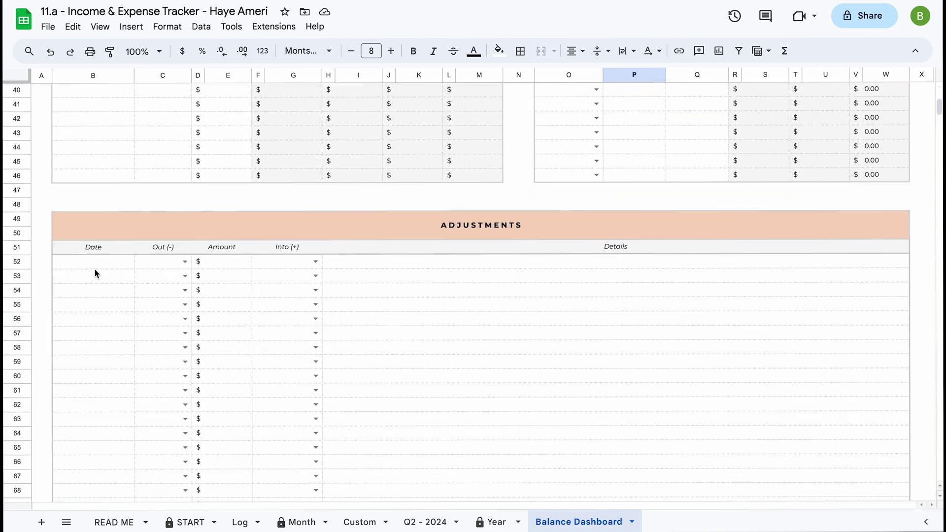
left_click(102, 265)
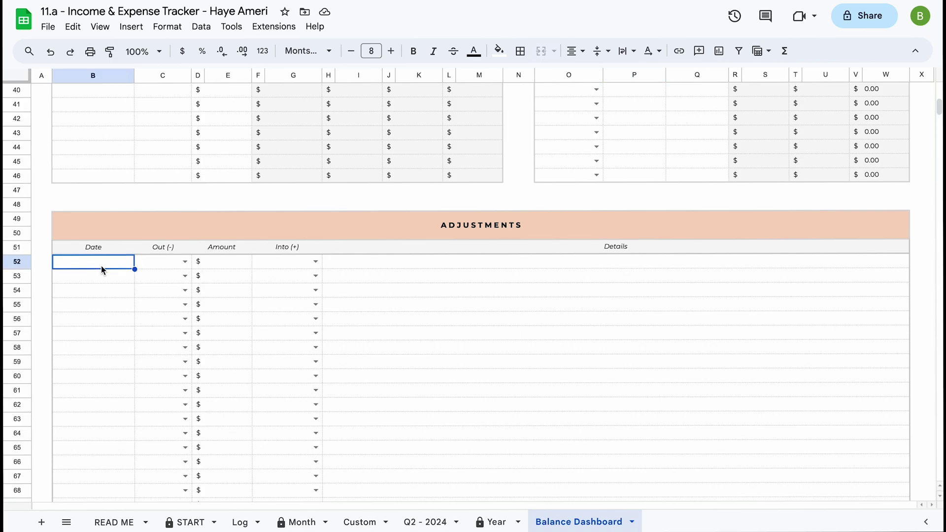
type("7")
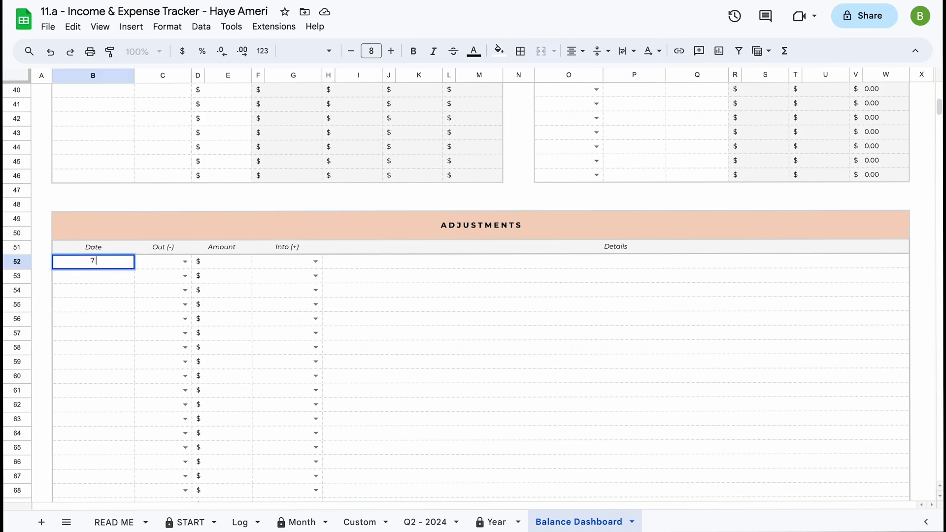
type(" jan 2024")
key("Return")
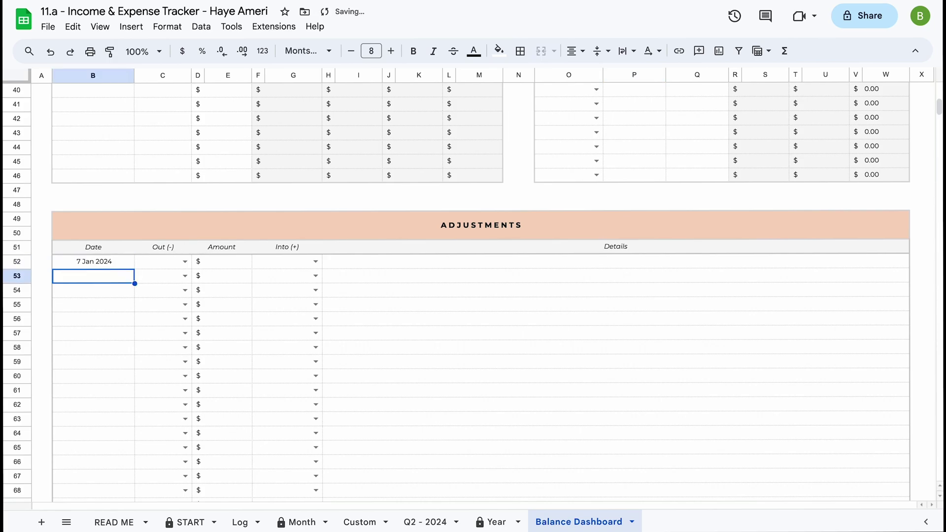
left_click(184, 265)
left_click(180, 279)
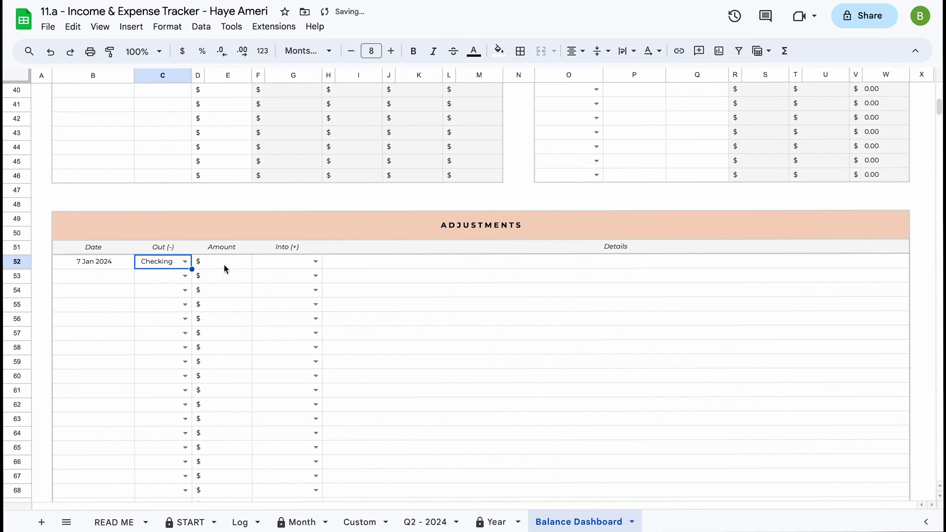
Set the 7 Jan 2024 adjustment's amount to 500 and its Into account to Credit Card.
left_click(224, 265)
type("500")
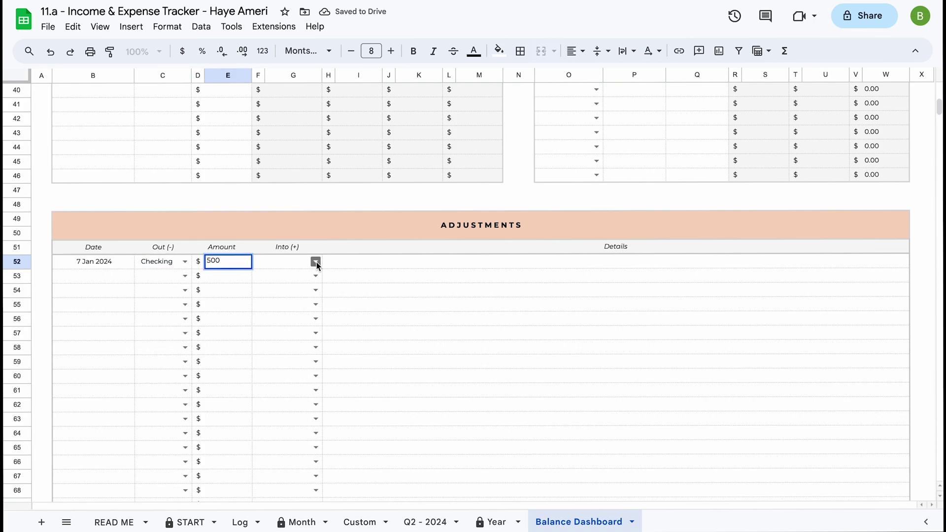
left_click(316, 261)
left_click(309, 313)
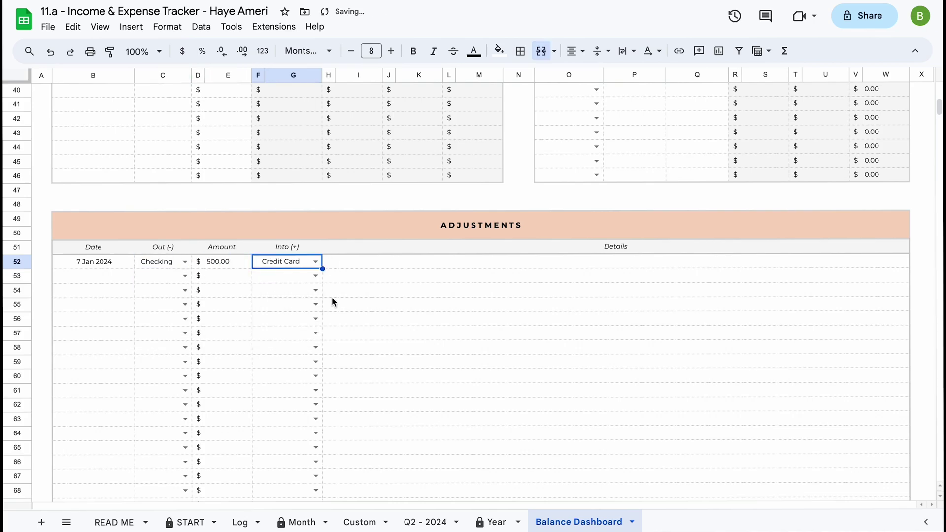
left_click(372, 282)
Check the Checking and Credit Card adjustments and the Credit Card's current balance in the Balance table.
scroll(341, 214, "up", 10)
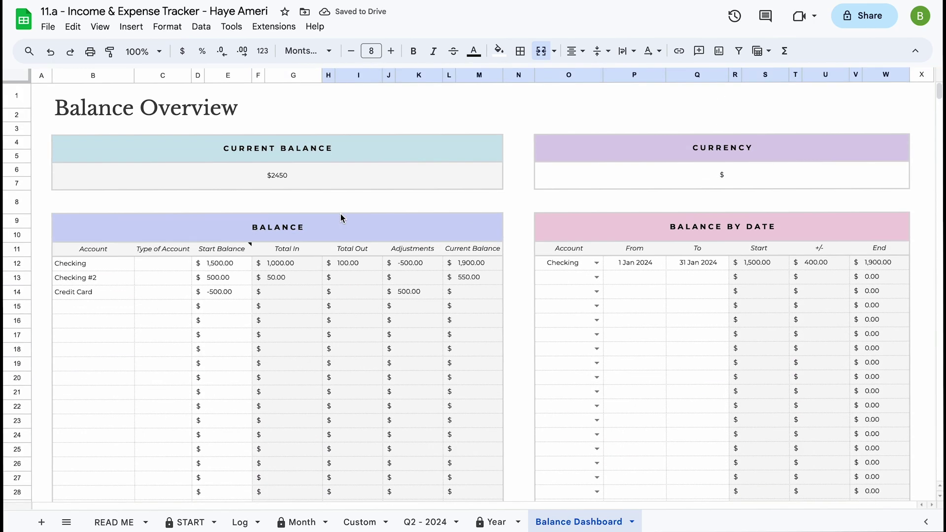
left_click(418, 263)
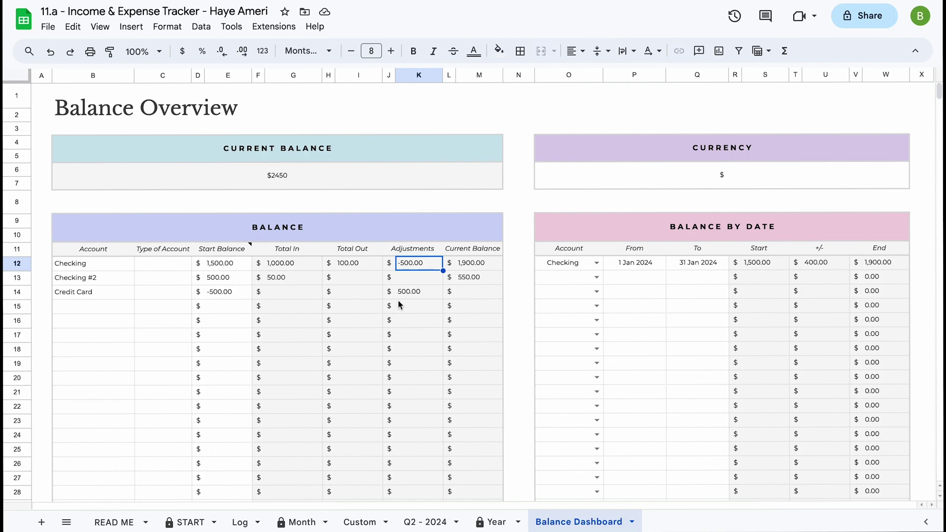
left_click(415, 296)
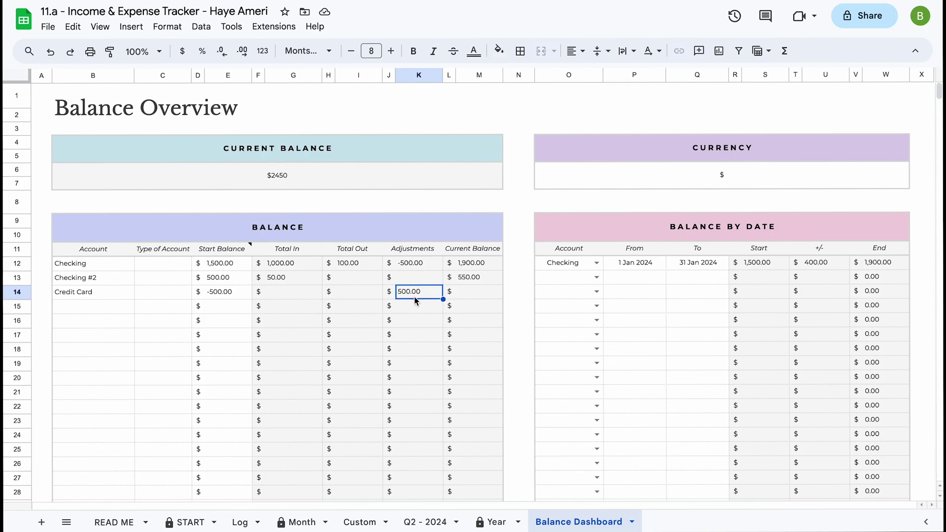
left_click(478, 292)
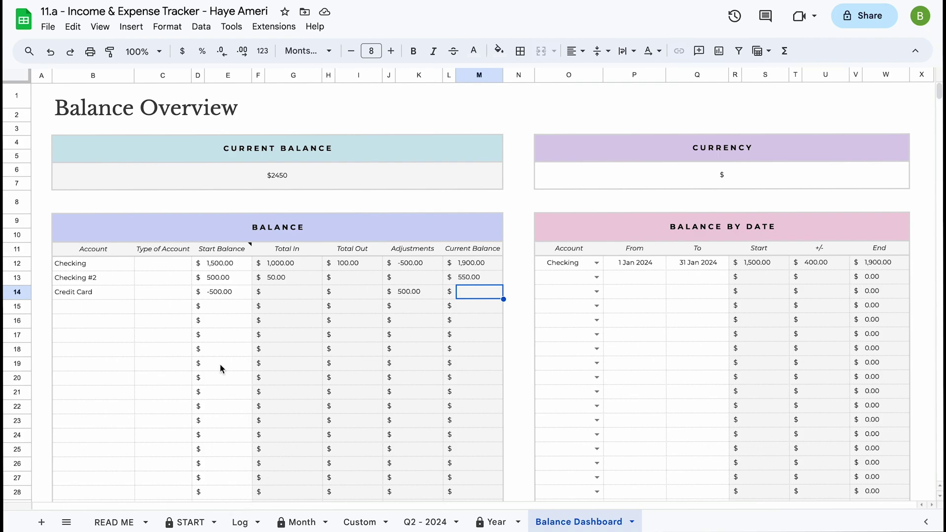
Add an account named Cash below Credit Card in the Balance table.
scroll(220, 363, "down", 15)
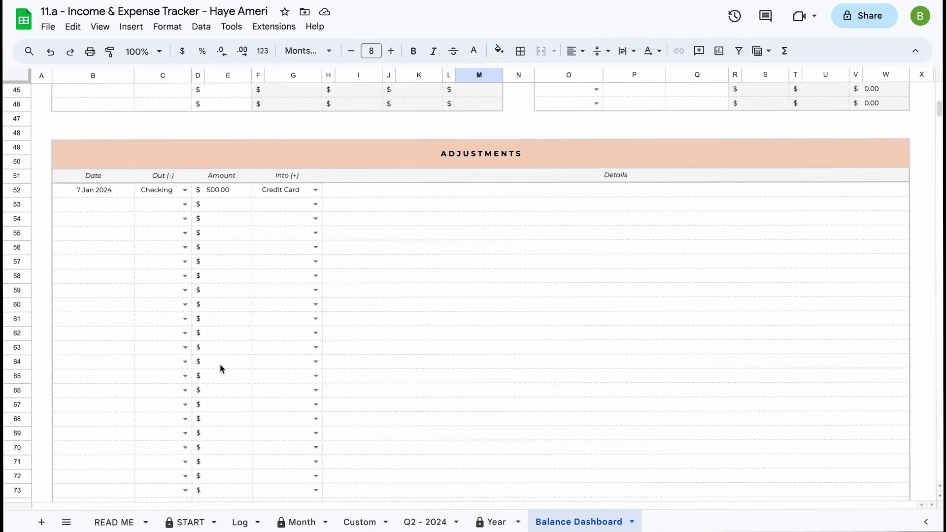
scroll(152, 209, "up", 15)
left_click(109, 309)
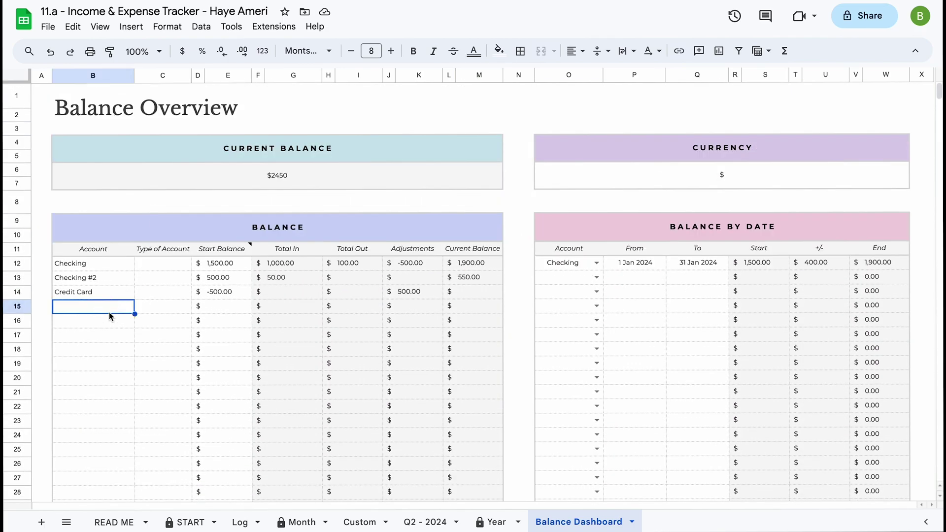
type("Cash")
key("Return")
Enter 8 Jan 2024 as the date and Checking as the Out account in the second row of the Adjustments table.
scroll(130, 343, "down", 15)
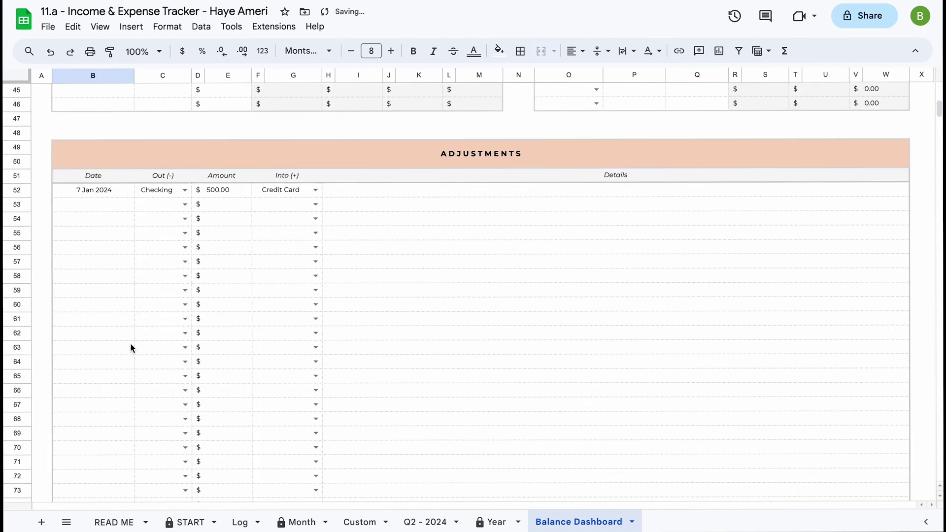
left_click(118, 199)
type("8 Jan 2024")
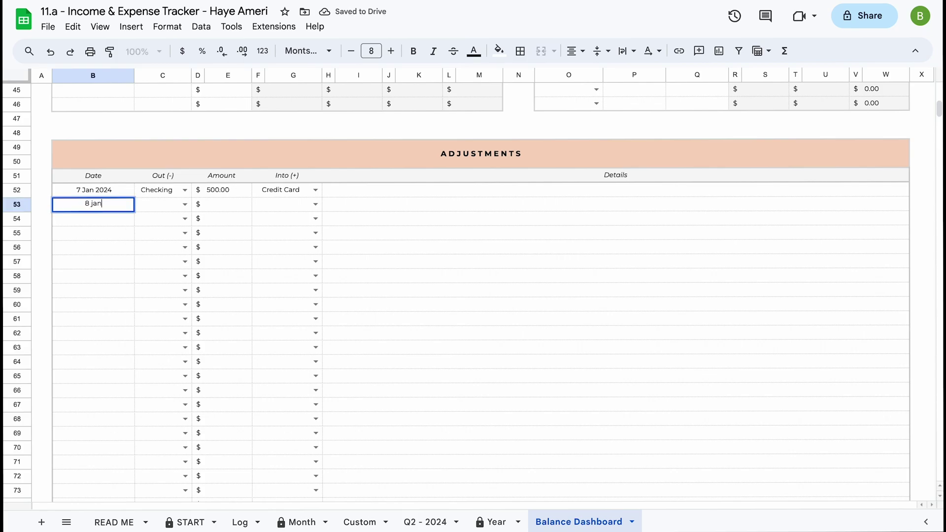
key("Return")
left_click(185, 204)
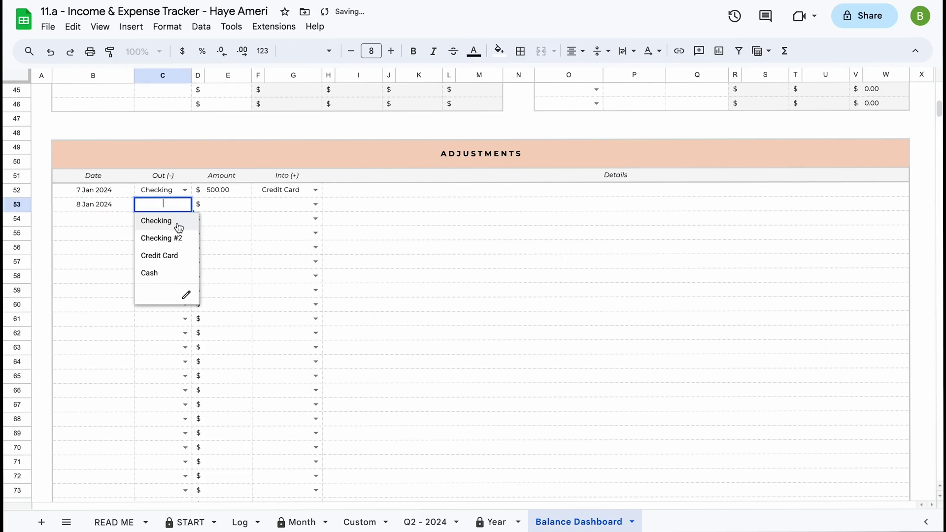
left_click(167, 220)
Set the 8 Jan 2024 adjustment's amount to 100 and its Into account to Cash.
left_click(226, 205)
type("100")
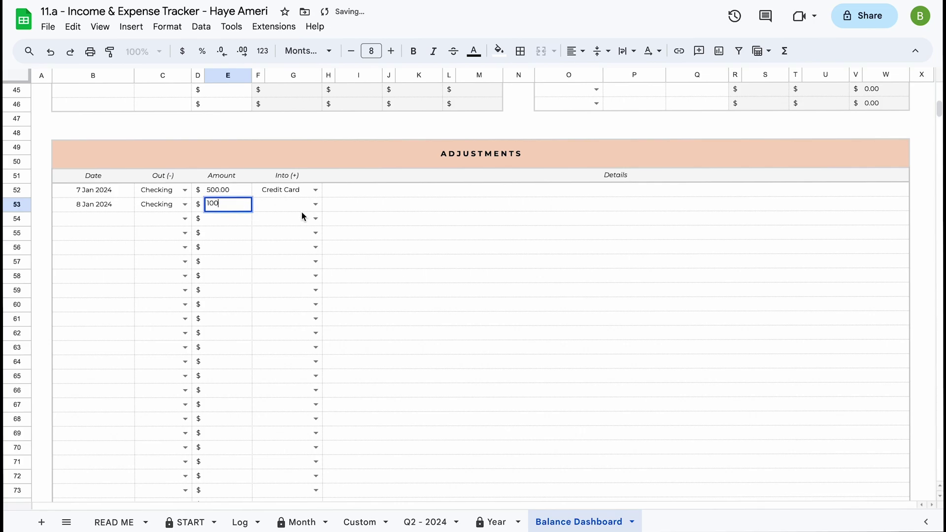
left_click(315, 204)
left_click(291, 271)
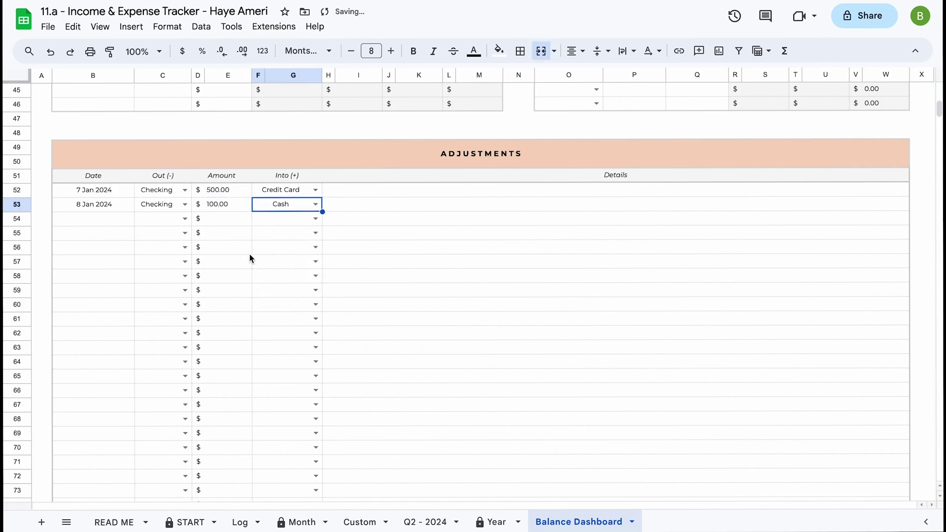
Compare the Cash and Checking adjustments and the Cash account's current balance with the entries in the Adjustments table.
scroll(248, 210, "up", 15)
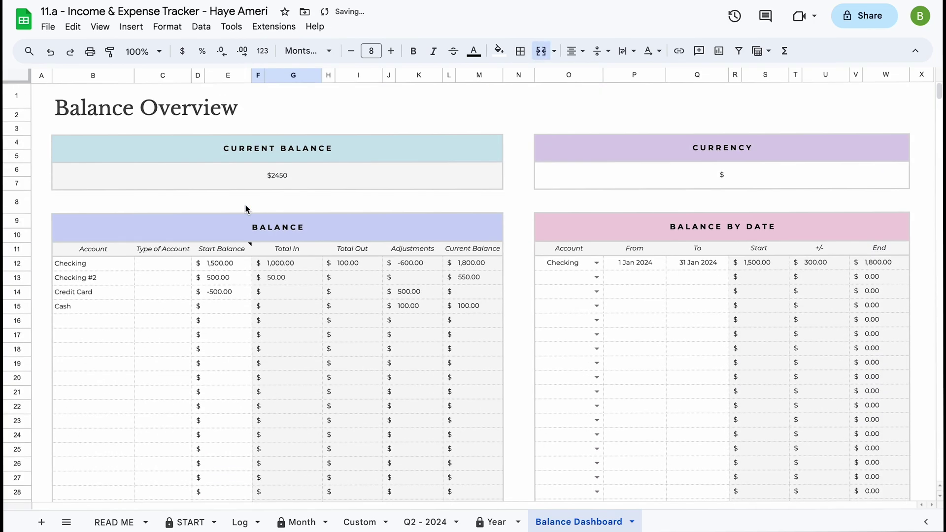
left_click(405, 311)
left_click(415, 266)
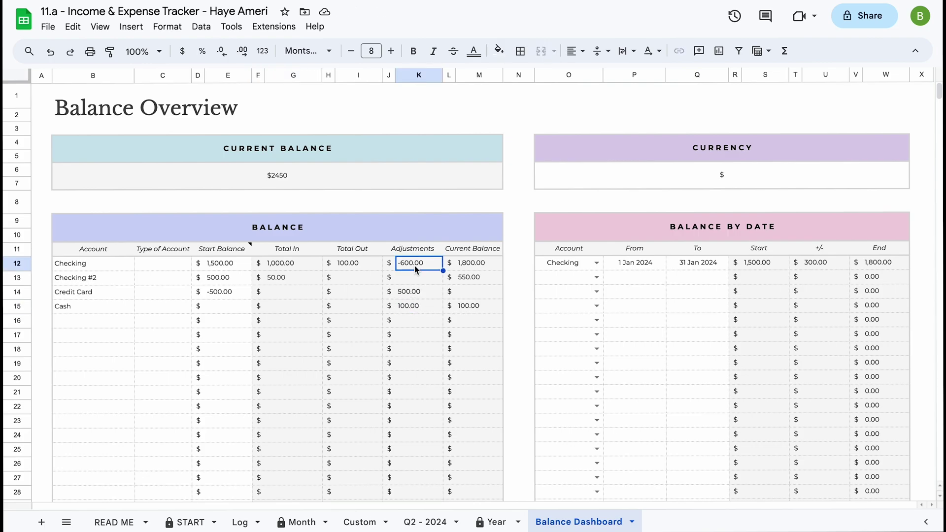
left_click(477, 311)
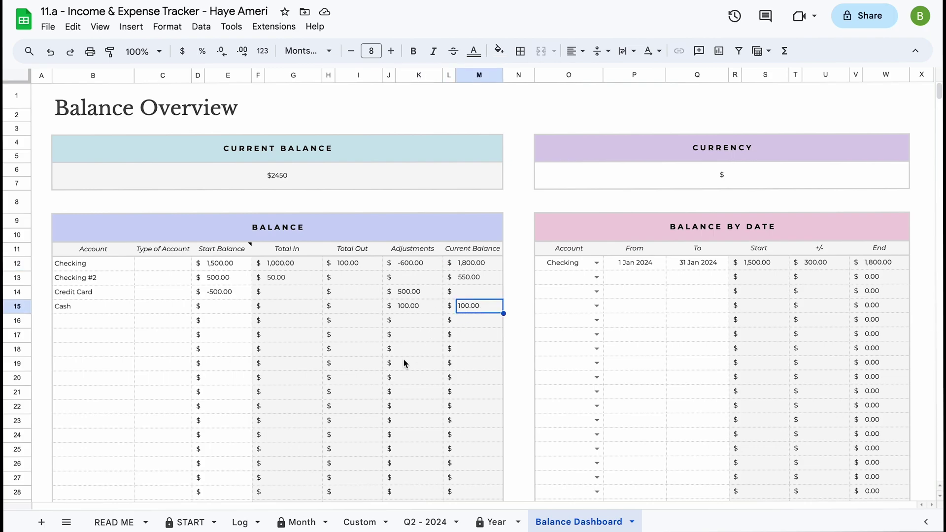
scroll(403, 359, "down", 10)
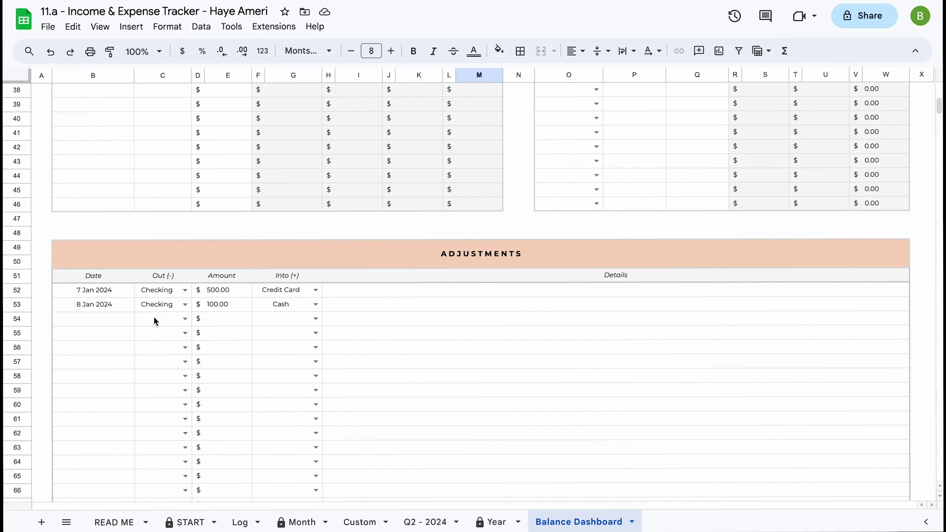
scroll(127, 320, "up", 10)
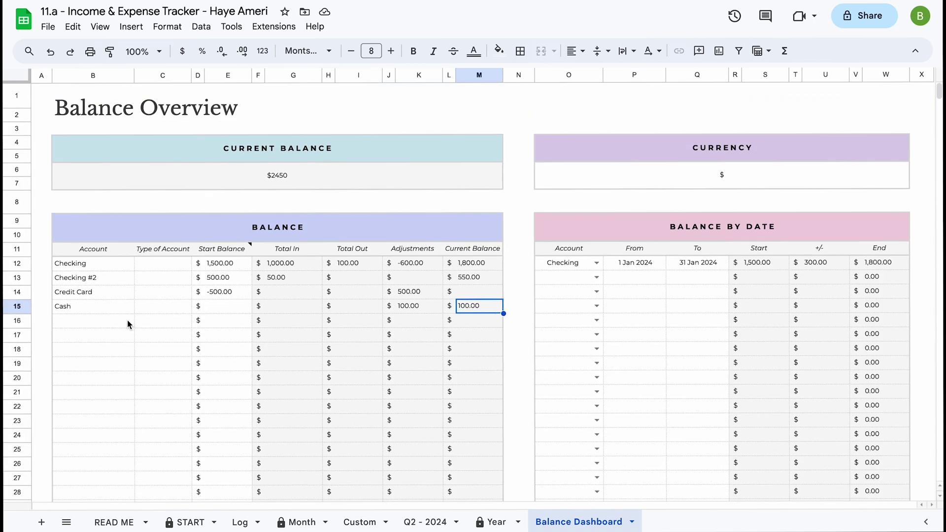